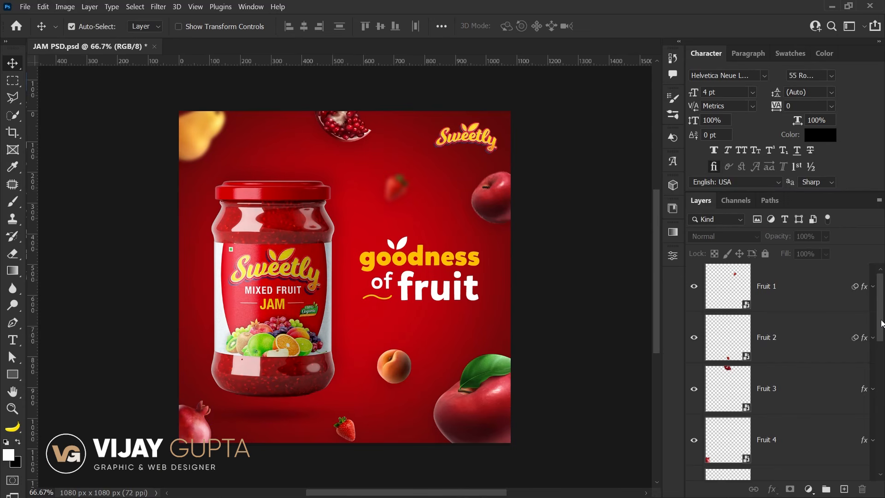
Step: Look through the poster's layer stack, from the fruit layers through Logo, Jar and Text to the Background
scroll(698, 341, down, 2)
scroll(698, 341, down, 1)
scroll(702, 339, down, 1)
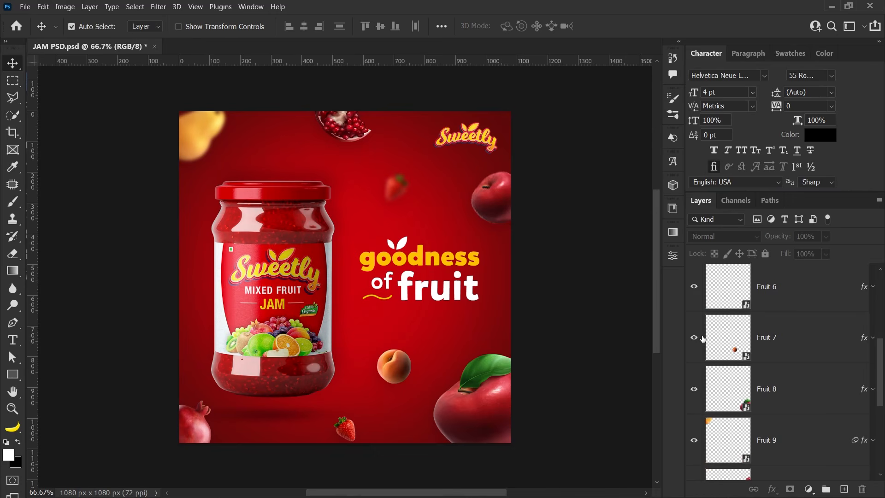
click(406, 191)
click(548, 273)
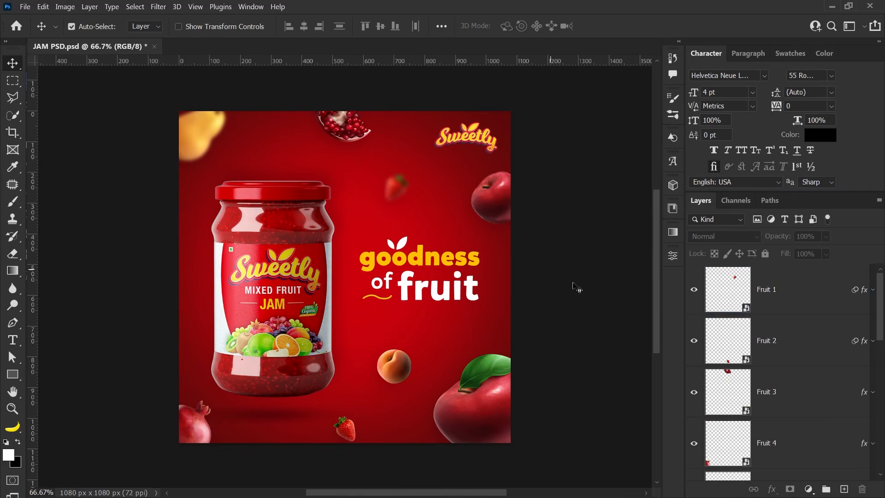
scroll(786, 354, down, 8)
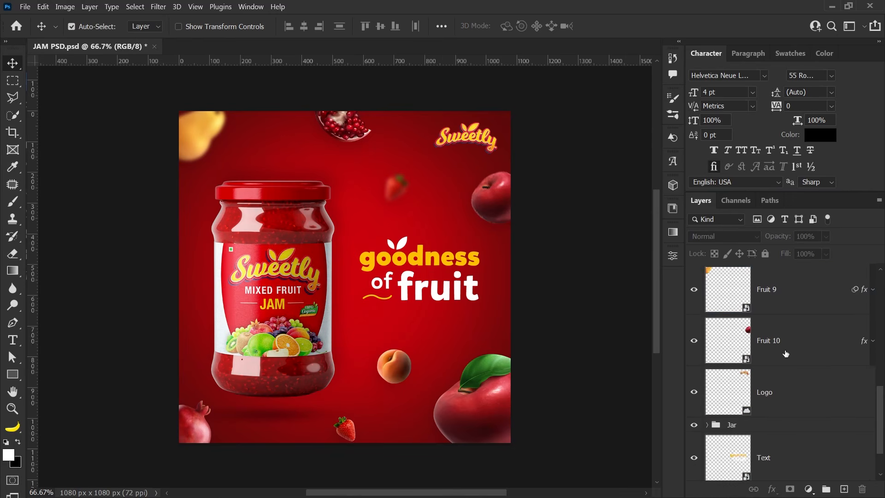
click(694, 392)
scroll(697, 393, down, 1)
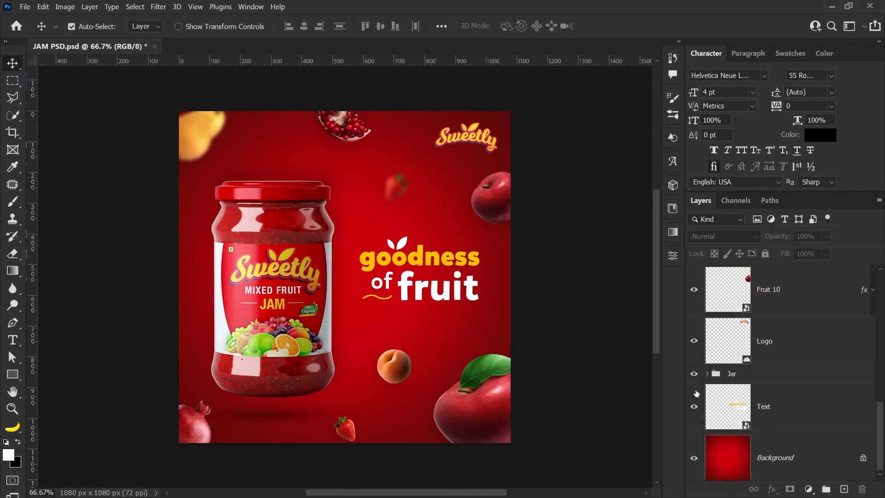
click(694, 375)
click(695, 375)
scroll(694, 374, down, 1)
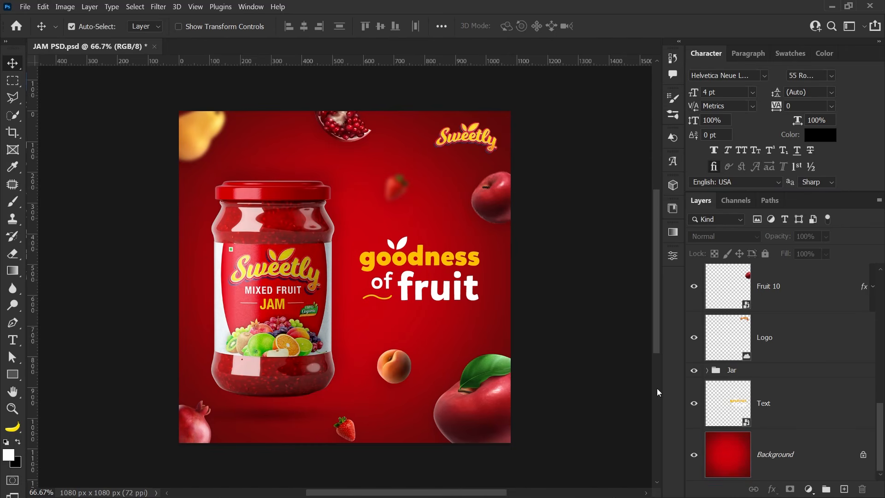
Step: Open the Text smart object to inspect its text and shape layers, close it, and select the Background layer
double_click(725, 404)
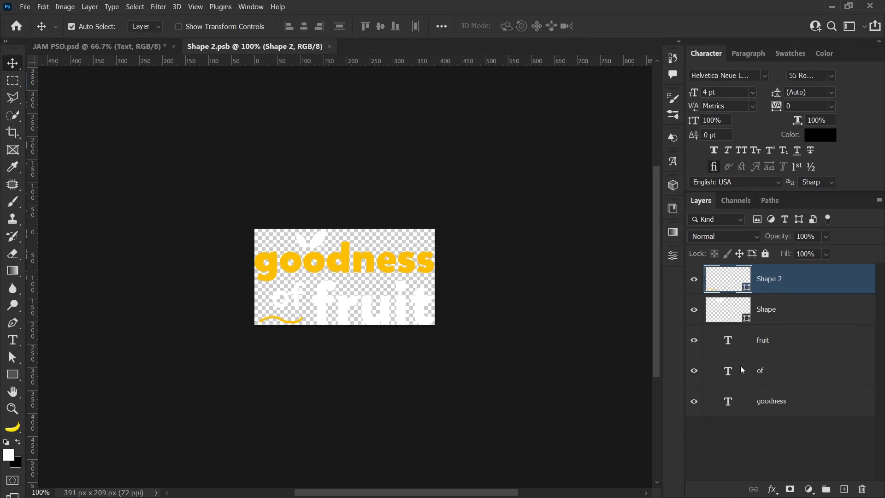
key(ctrl+w)
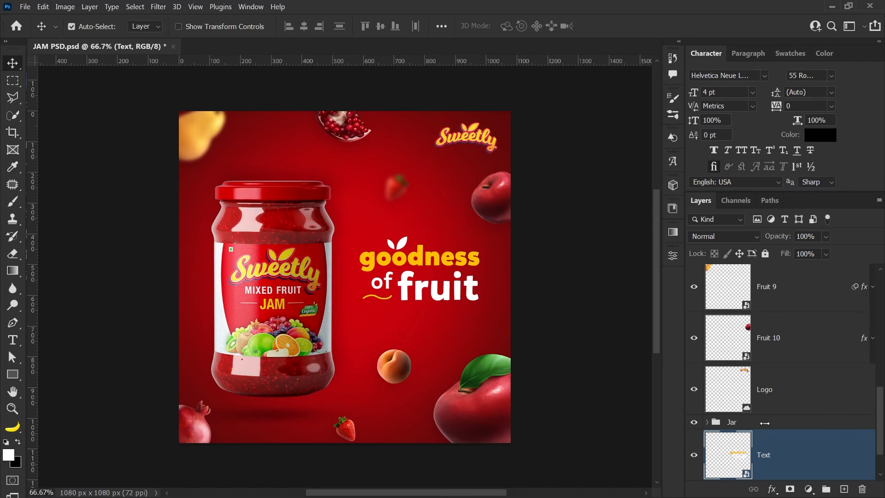
scroll(784, 459, down, 1)
click(728, 450)
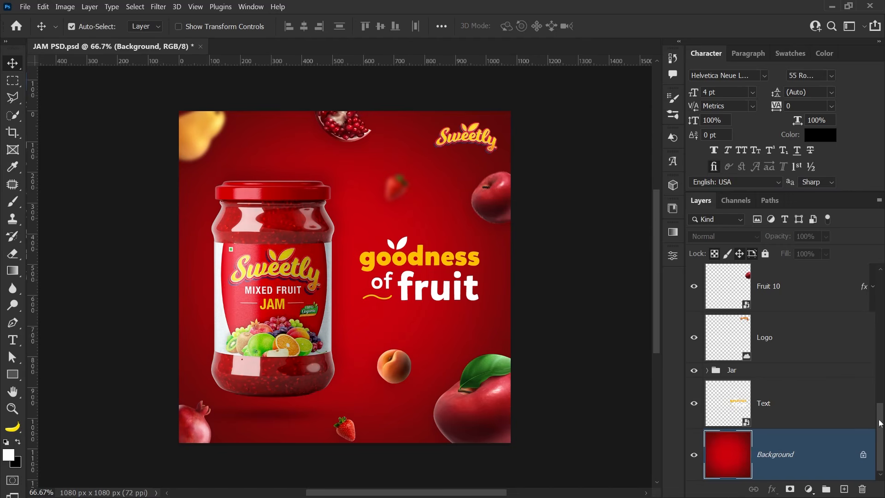
Step: Expand the Jar group and examine its Jam Label, Jam Jar and Shadow layers
click(707, 371)
scroll(803, 371, down, 2)
scroll(803, 371, up, 1)
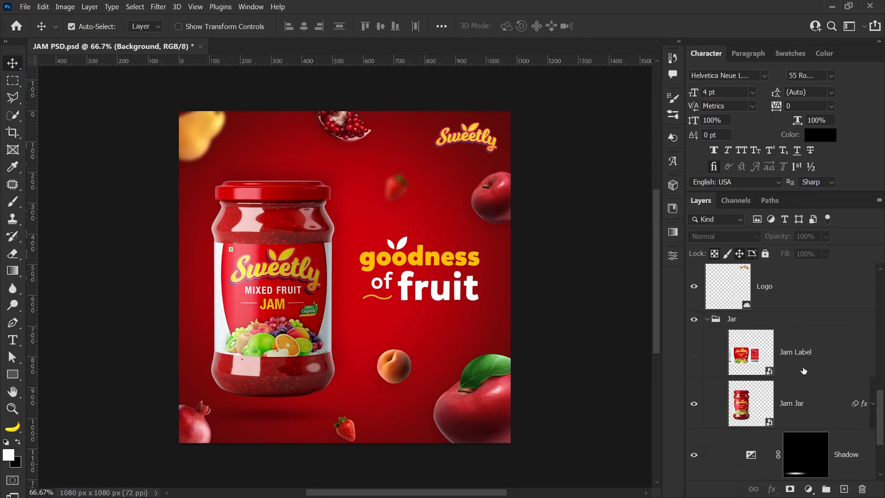
click(717, 324)
click(709, 321)
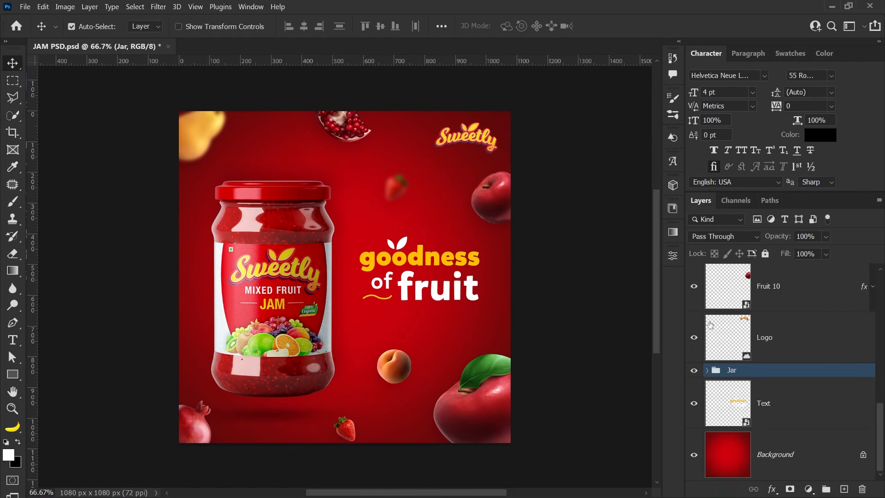
click(707, 371)
scroll(816, 358, down, 2)
click(700, 353)
click(700, 354)
click(694, 405)
click(695, 404)
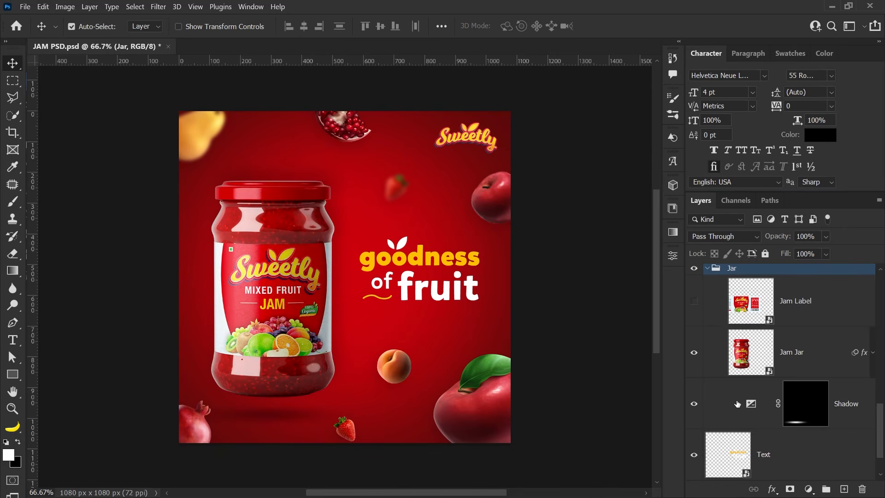
Step: Show the Jam Label layer, open its smart object to inspect the full label artwork, and close that document
click(694, 301)
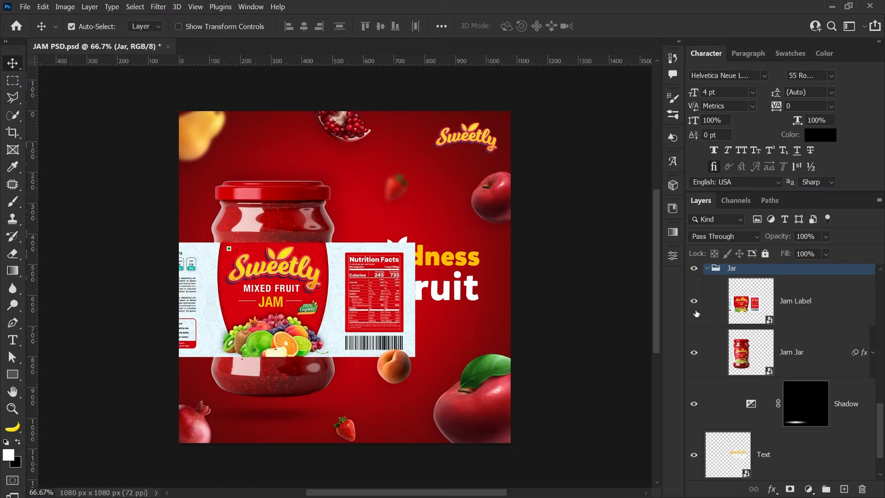
click(696, 312)
click(696, 312)
click(744, 306)
double_click(744, 306)
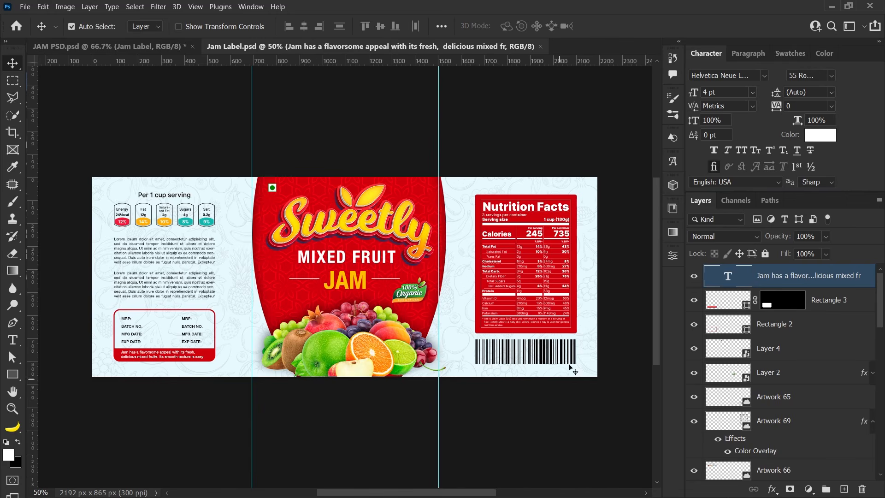
click(542, 46)
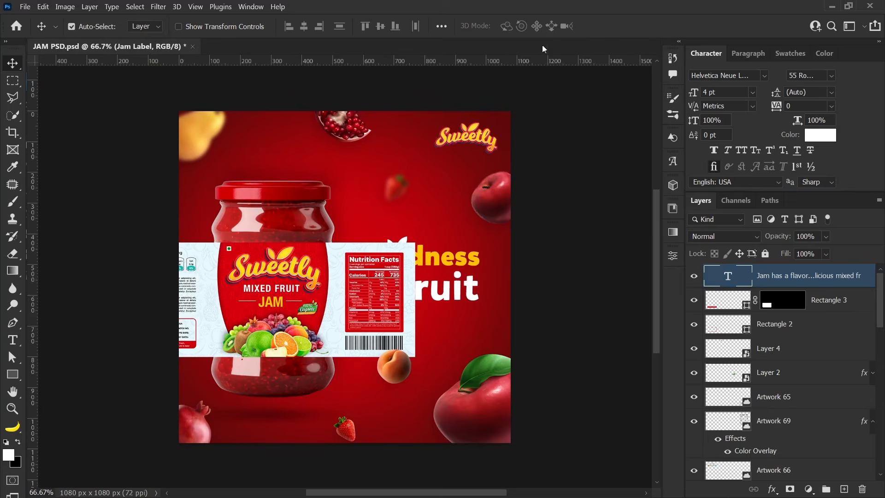
Step: Hide the Jam Label layer and select the Jam Jar layer while checking the label on the jar
scroll(760, 417, down, 1)
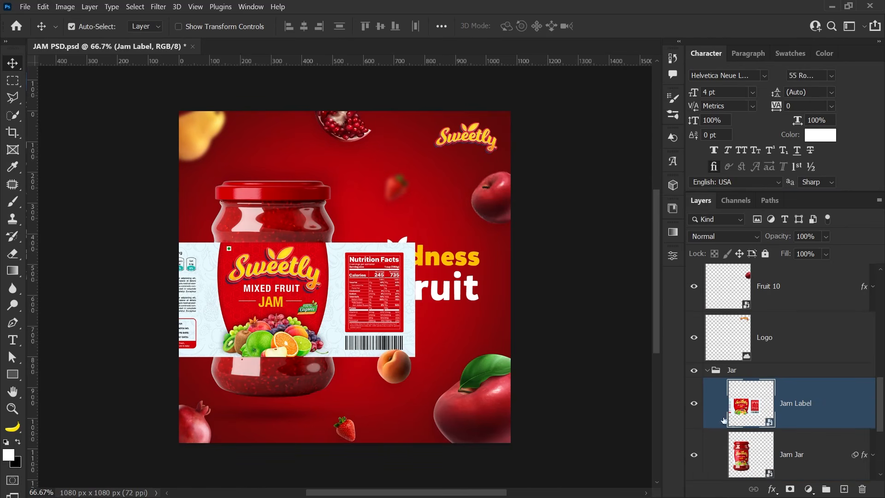
click(694, 404)
scroll(261, 352, up, 3)
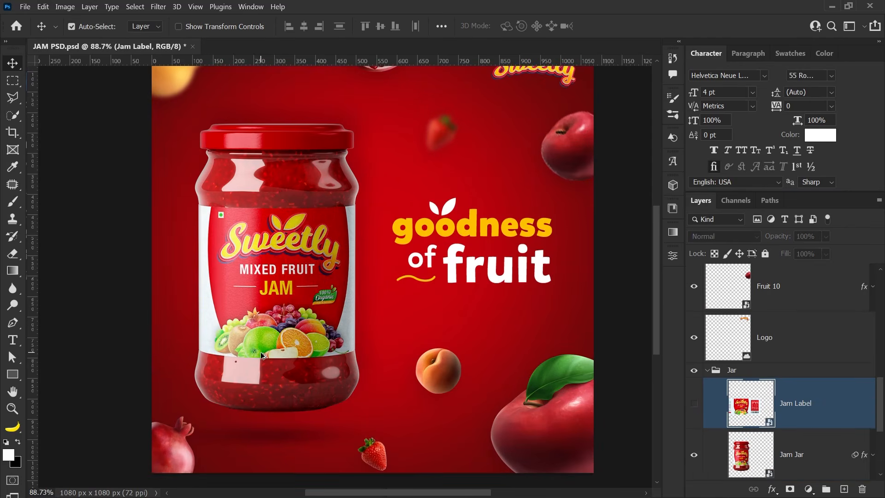
scroll(259, 352, up, 4)
click(185, 162)
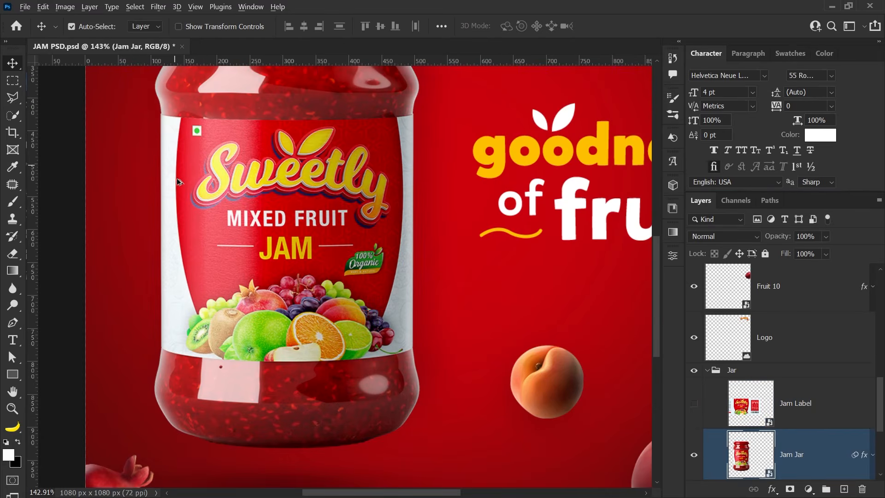
scroll(284, 267, down, 2)
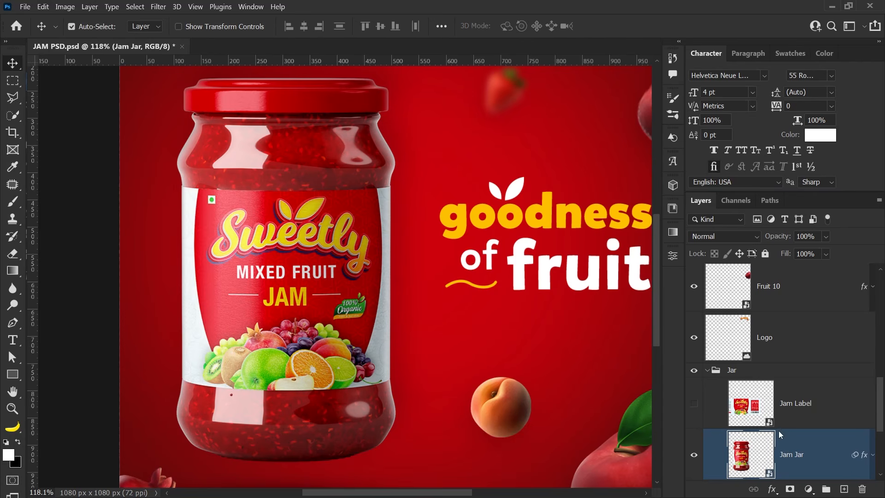
Step: Load the Jam Jar layer's outline as a selection and add a new empty layer above it
scroll(778, 430, down, 1)
key(ctrl+;)
key(ctrl+;)
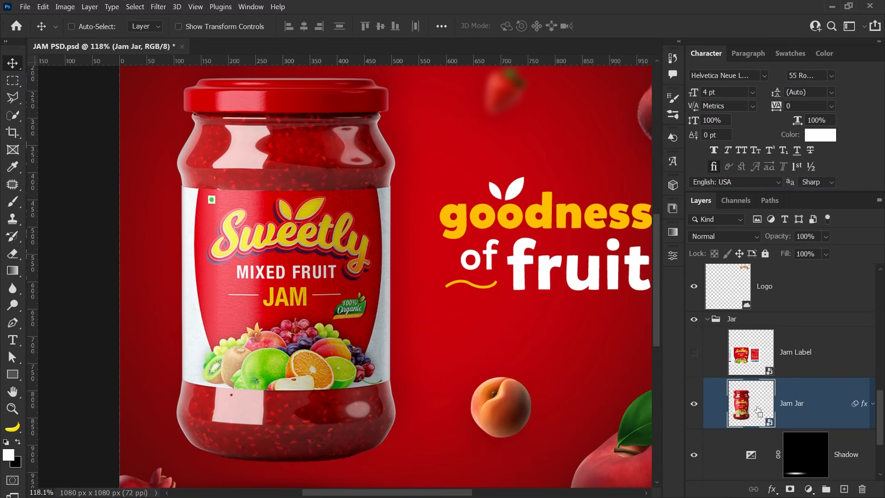
ctrl+click(759, 410)
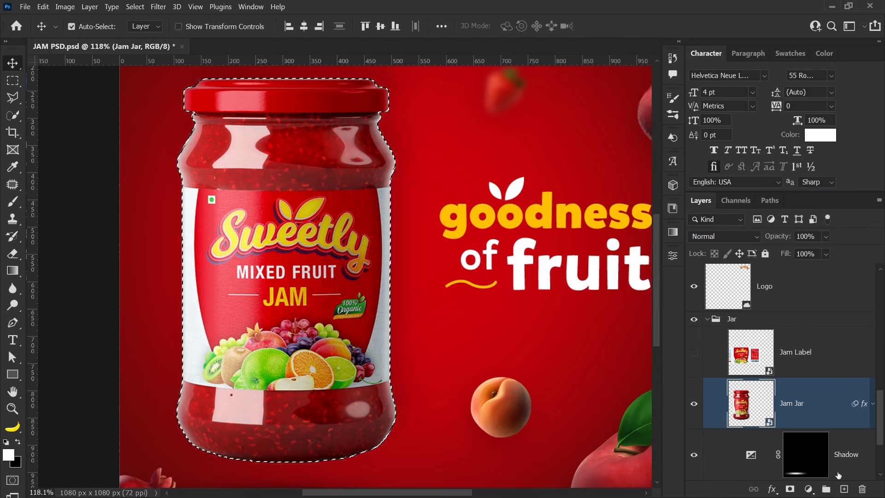
click(843, 489)
scroll(345, 234, down, 1)
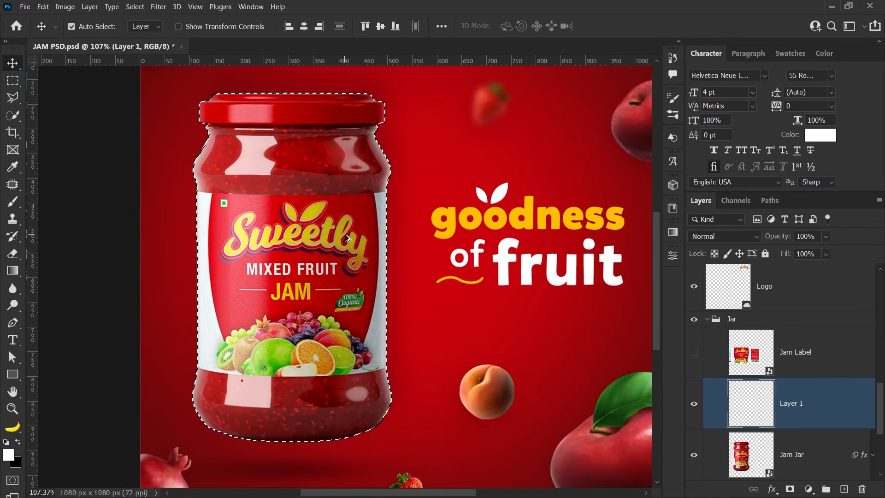
Step: Paint the jar selection white on the new layer with a 341 px brush at 100% flow, and set the layer's fill to 50%
key(b)
scroll(344, 235, down, 1)
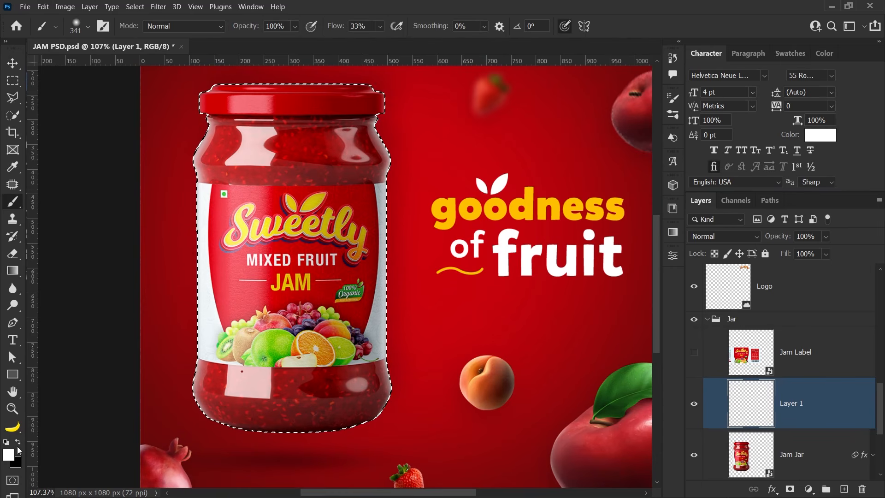
drag(336, 28, 478, 30)
right_click(410, 210)
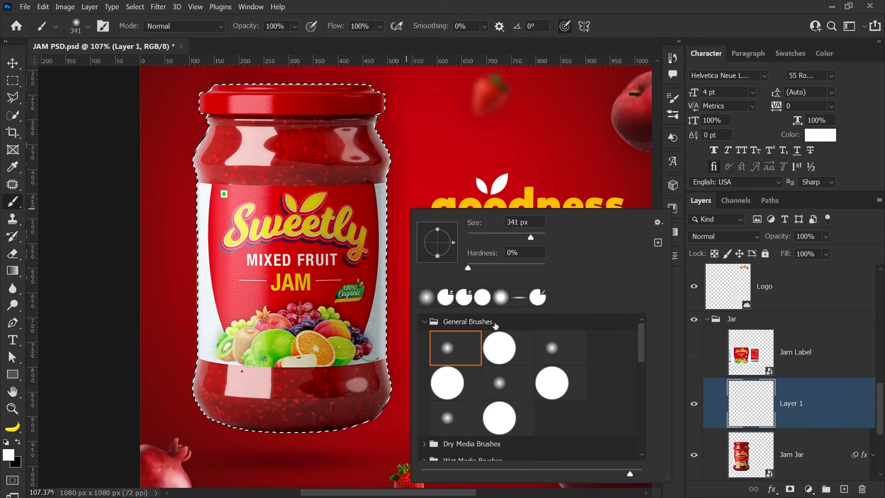
key(Escape)
mouse_move(351, 73)
mouse_down()
mouse_move(213, 233)
mouse_move(221, 424)
mouse_move(268, 203)
mouse_up()
scroll(464, 143, up, 1)
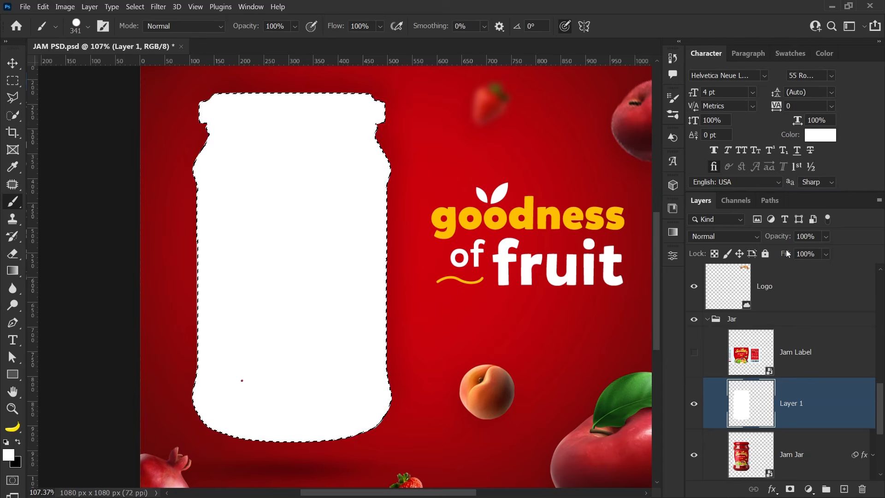
drag(784, 253, 757, 255)
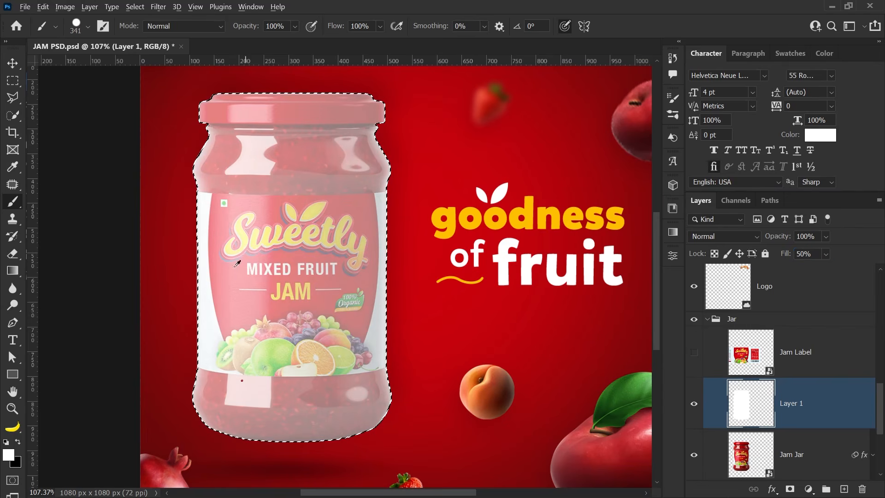
scroll(247, 226, up, 2)
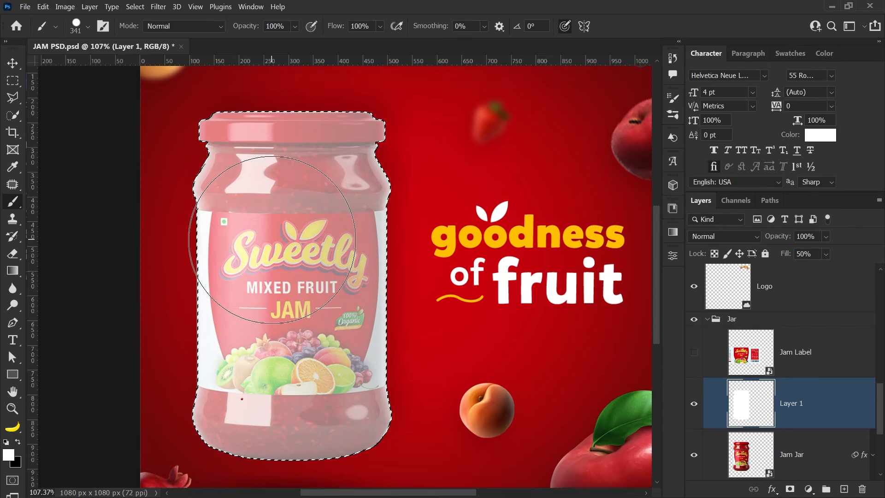
Step: Trace the curved upper edge of the jar's label with the Pen tool in Path mode, extending slightly past both jar sides
key(p)
click(88, 24)
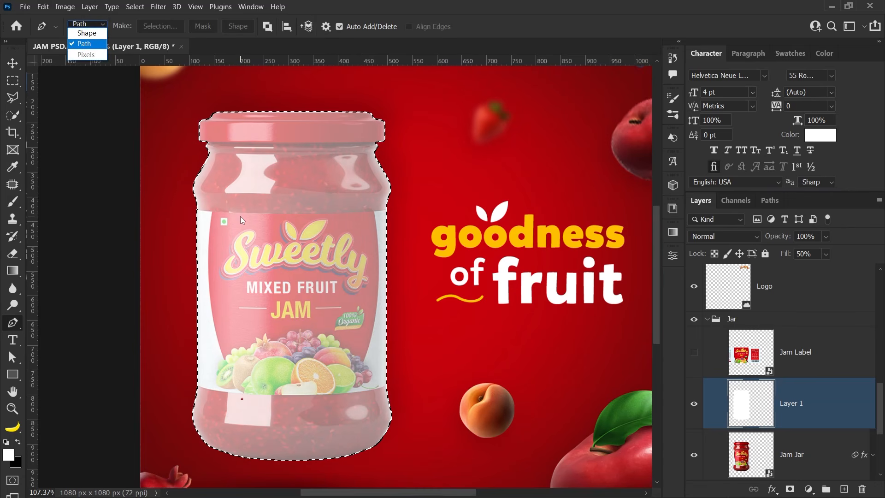
click(197, 212)
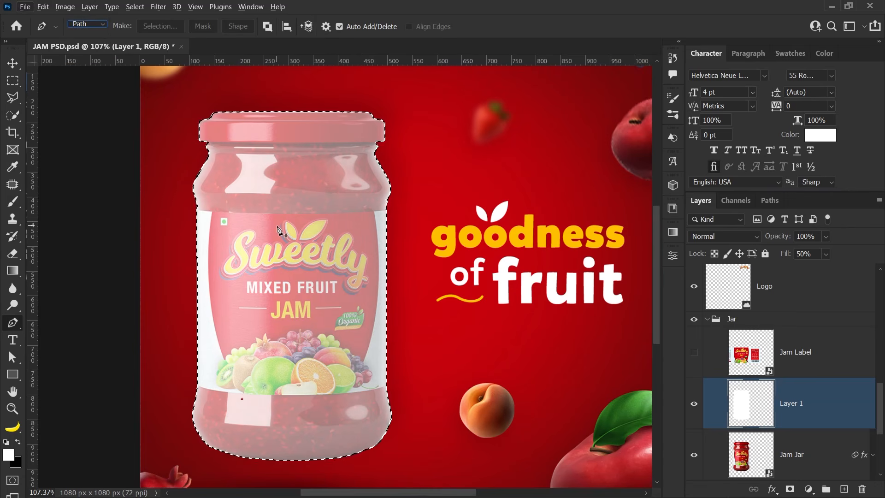
scroll(278, 230, up, 5)
click(122, 189)
drag(203, 196, 244, 198)
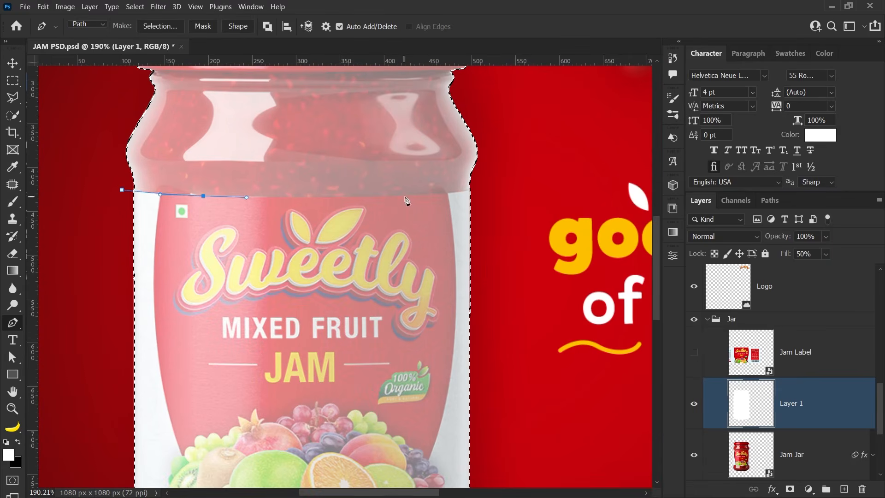
drag(411, 195, 450, 194)
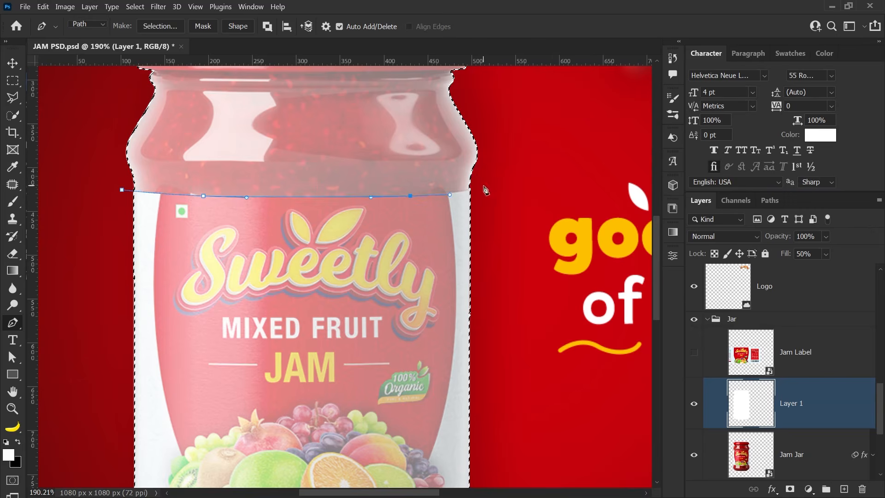
click(480, 189)
Step: Continue the path down the jar's side and along the label's curved lower edge, and close it at its starting point
scroll(481, 189, down, 3)
drag(480, 375, 473, 385)
drag(339, 397, 217, 398)
drag(120, 375, 82, 353)
scroll(277, 365, down, 1)
scroll(127, 128, up, 1)
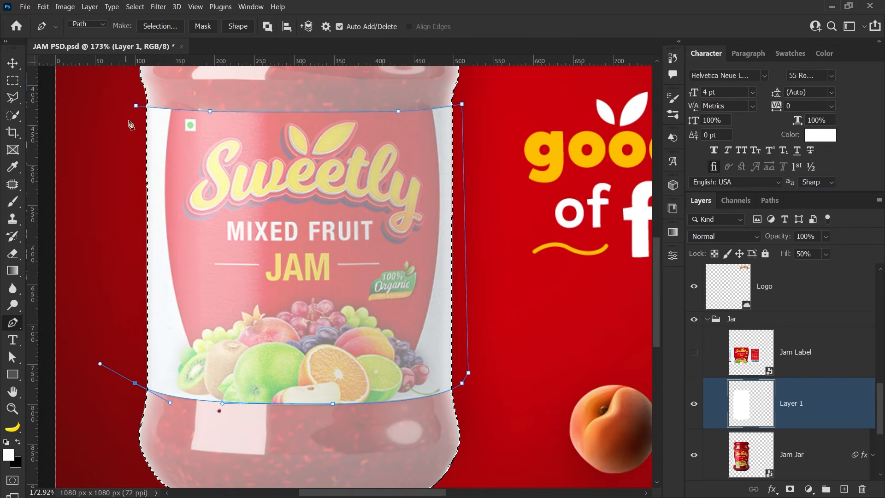
click(136, 106)
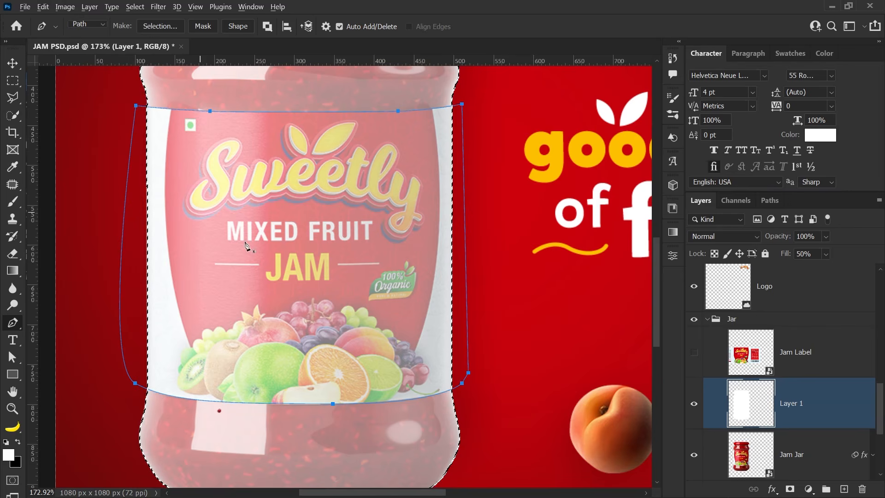
Step: Convert the label path into a selection with 0 px feather, subtracting it from the active jar selection
scroll(246, 244, down, 5)
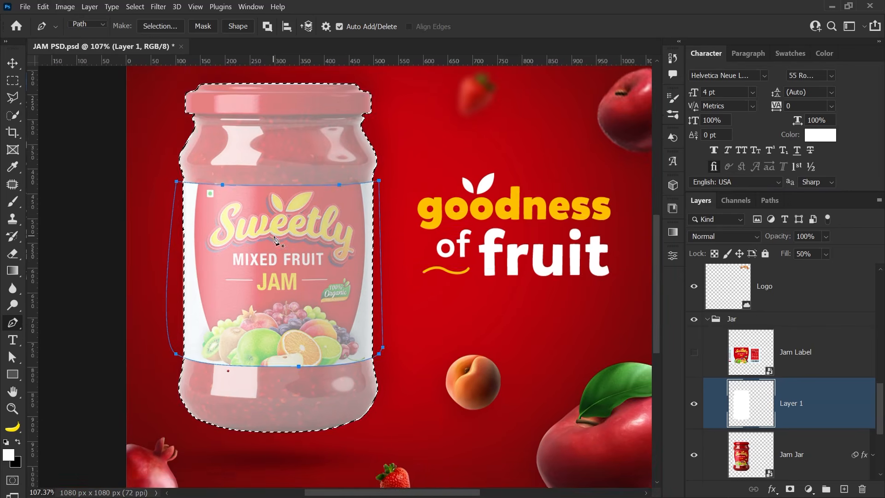
right_click(275, 238)
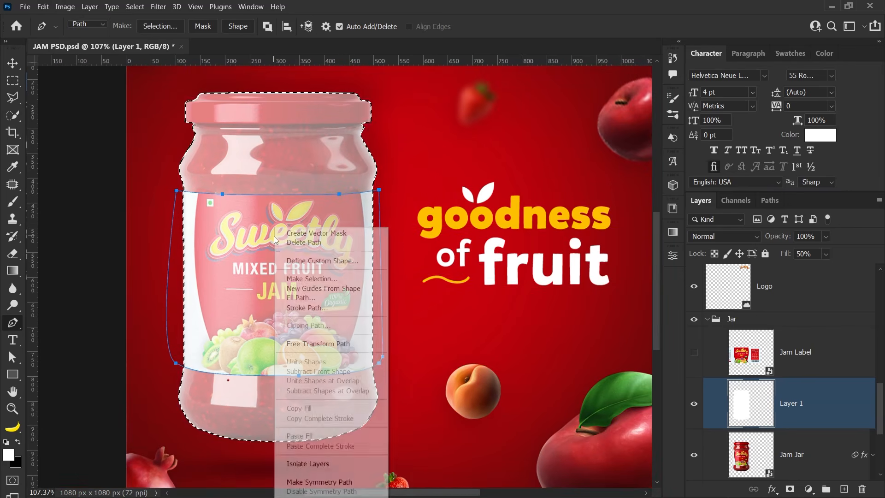
click(315, 279)
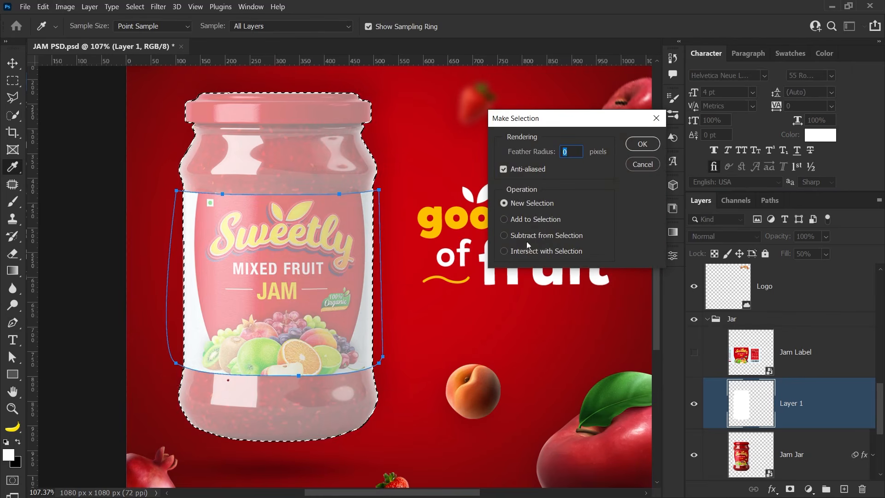
click(507, 237)
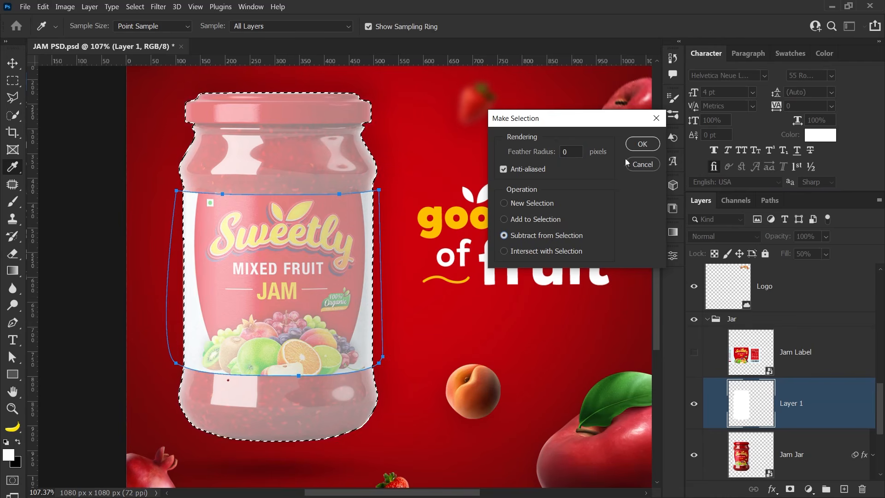
click(642, 143)
scroll(355, 216, down, 1)
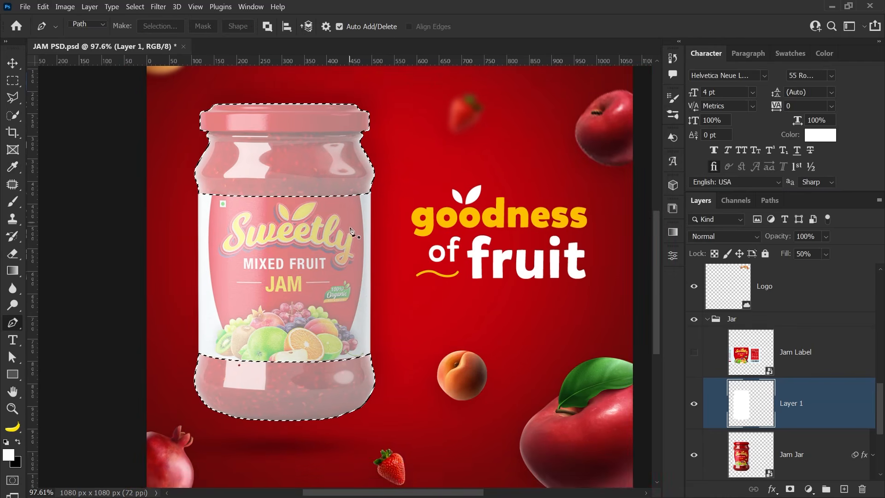
Step: Erase the white above and below the label area within the selection on Layer 1 using the Eraser tool
key(e)
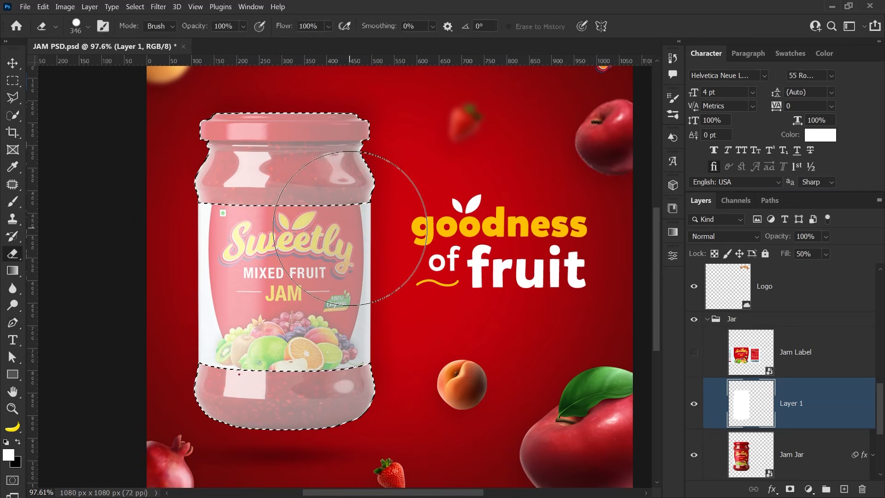
right_click(20, 253)
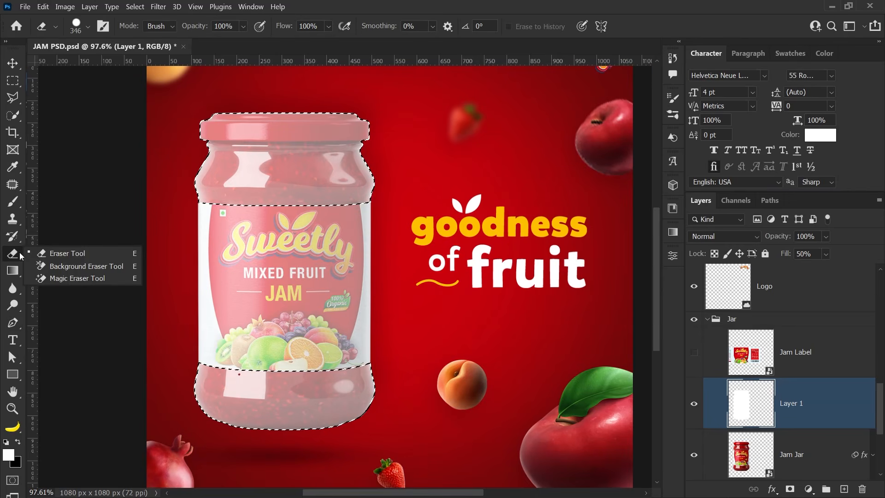
click(68, 253)
scroll(138, 193, up, 1)
mouse_move(187, 182)
mouse_down()
mouse_move(286, 142)
mouse_move(346, 162)
mouse_up()
drag(207, 455, 106, 433)
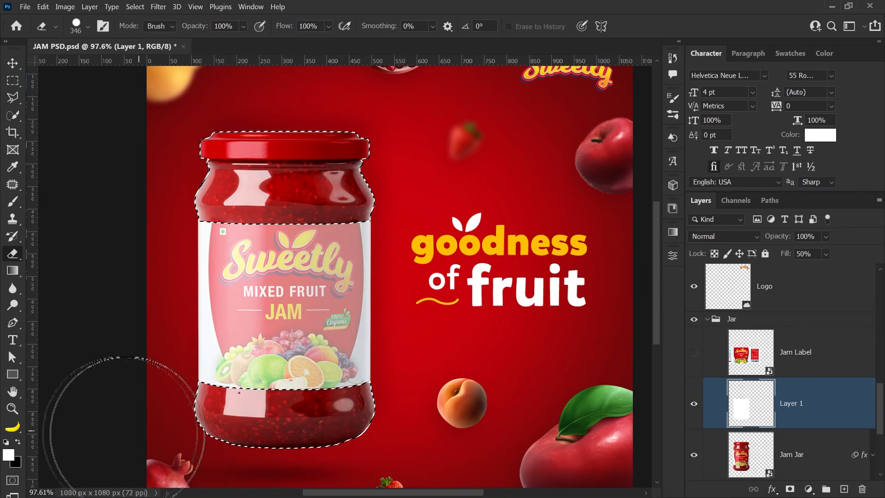
Step: Set Layer 1's fill to 100% and clear the selection
click(804, 253)
text(100)
key(Return)
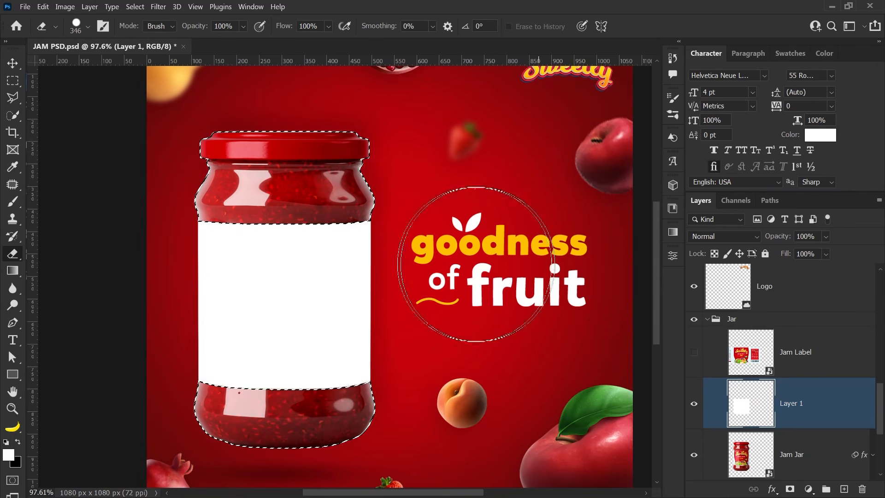
scroll(297, 276, up, 1)
key(ctrl+d)
drag(186, 146, 145, 149)
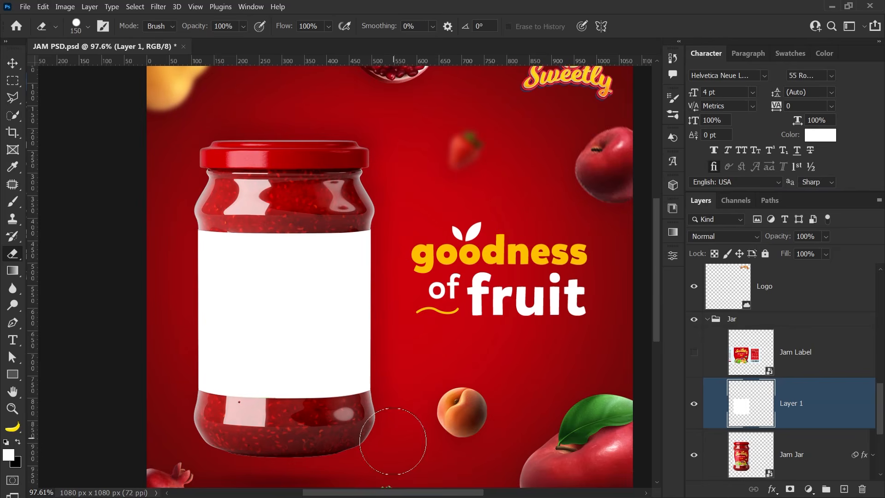
Step: Show the Jam Label layer, position its artwork over the jar, and clip it to Layer 1 with a clipping mask
key(v)
scroll(265, 325, down, 3)
click(775, 364)
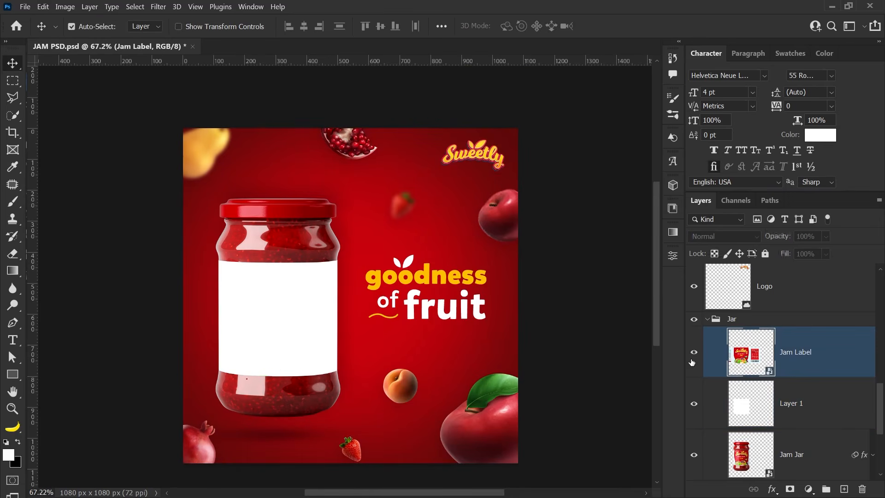
click(693, 353)
scroll(327, 353, up, 3)
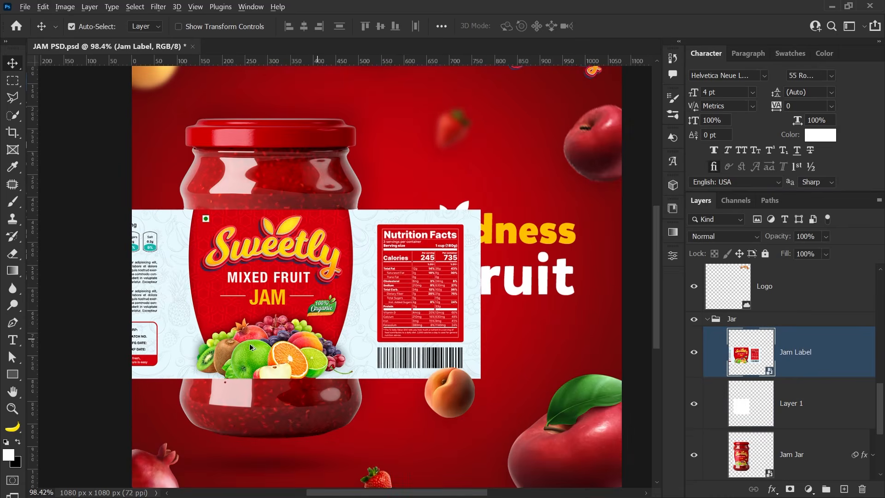
drag(249, 344, 257, 343)
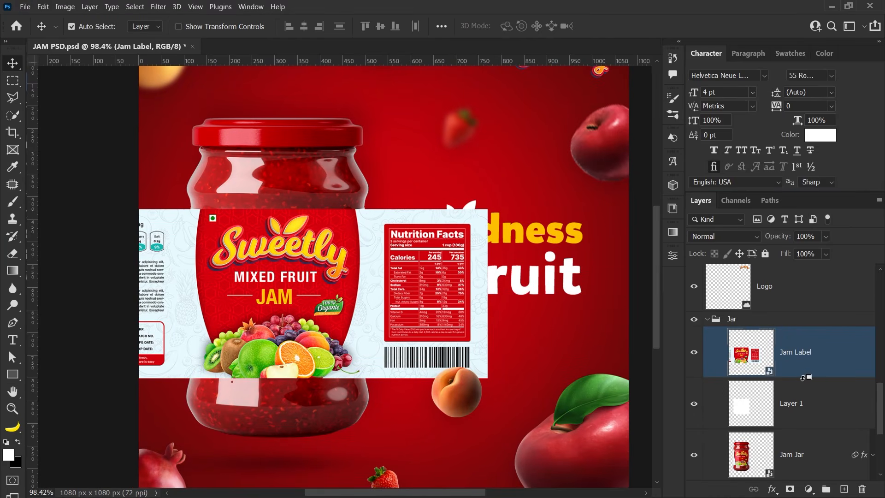
right_click(820, 367)
click(737, 298)
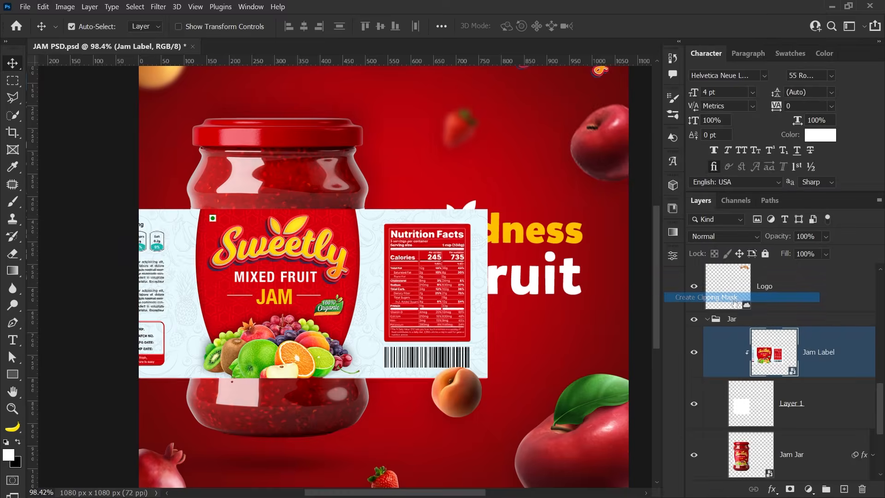
click(695, 405)
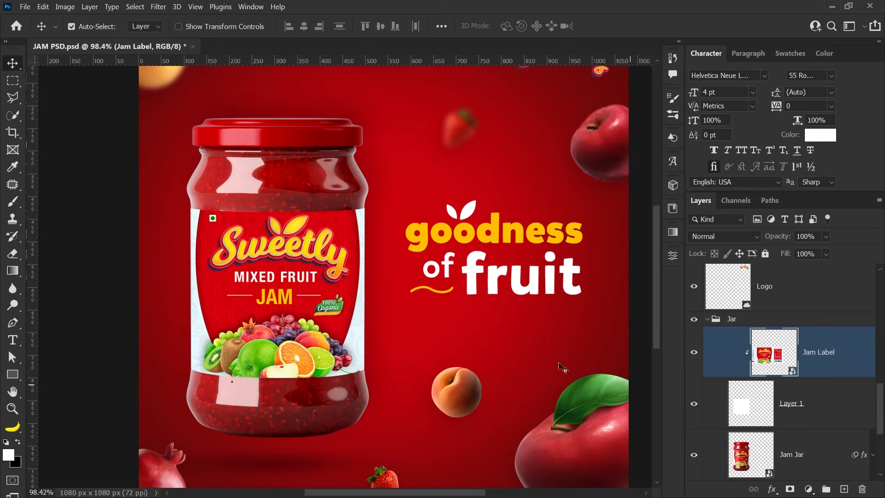
Step: Slide the clipped label sideways within the white shape and centre its front artwork on the jar
scroll(370, 374, up, 3)
drag(342, 368, 383, 378)
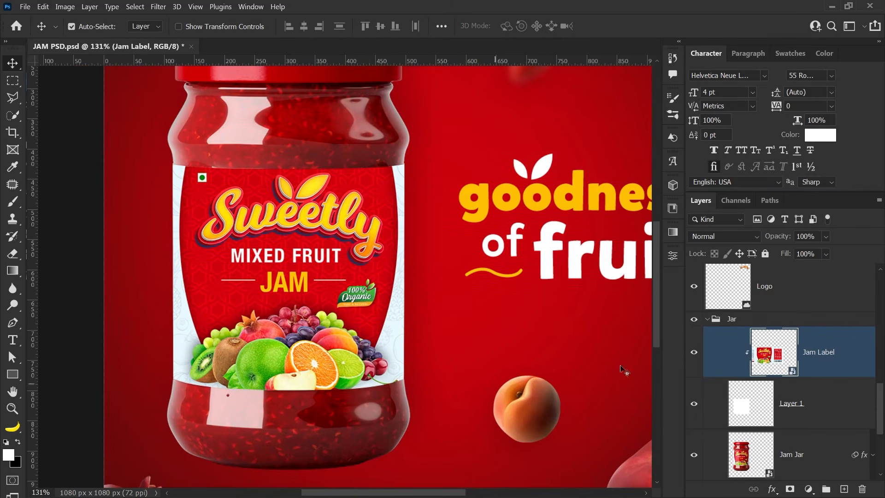
scroll(418, 324, down, 3)
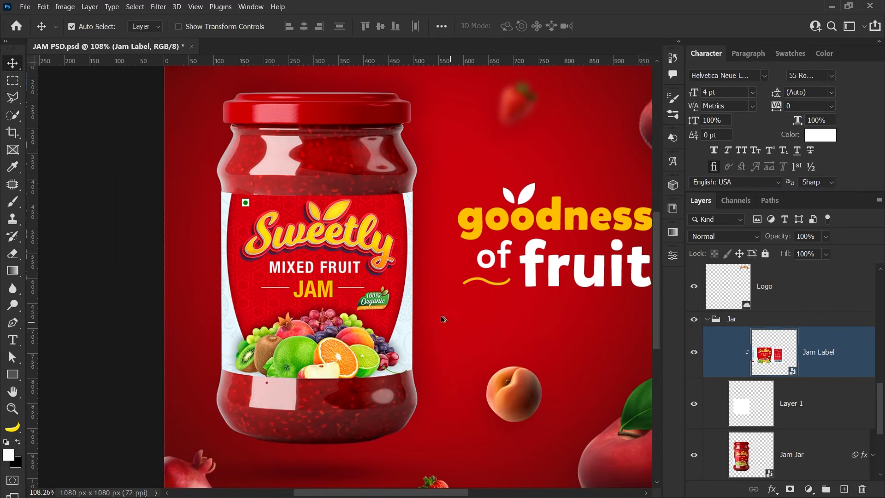
drag(391, 336, 318, 333)
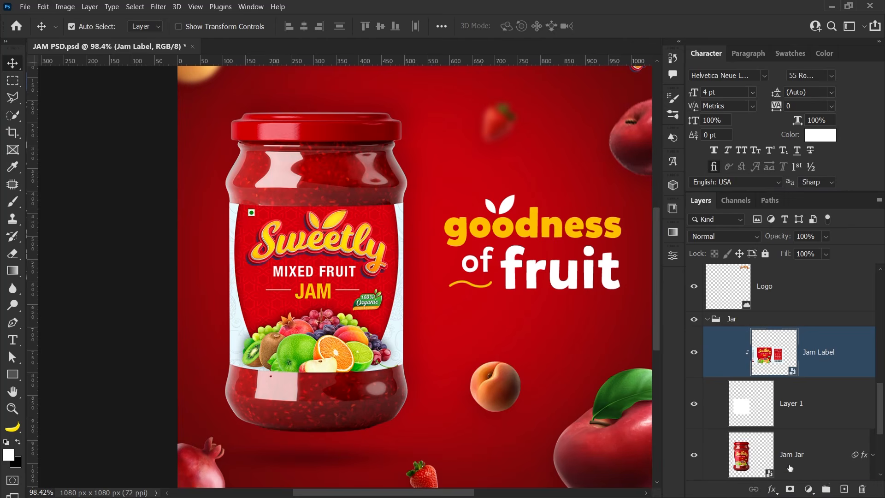
Step: Hide and reshow Jam Label and Layer 1 to compare the flat label with the jar's original shaded label
drag(695, 404, 691, 361)
click(691, 361)
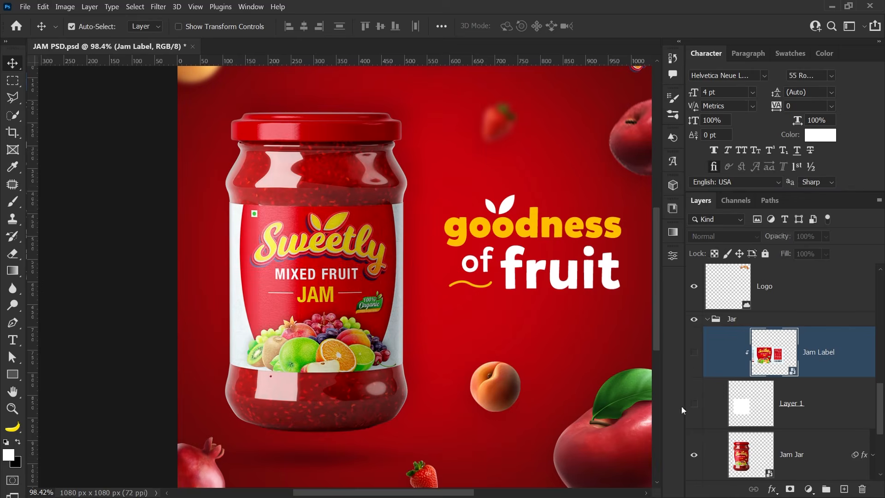
click(690, 405)
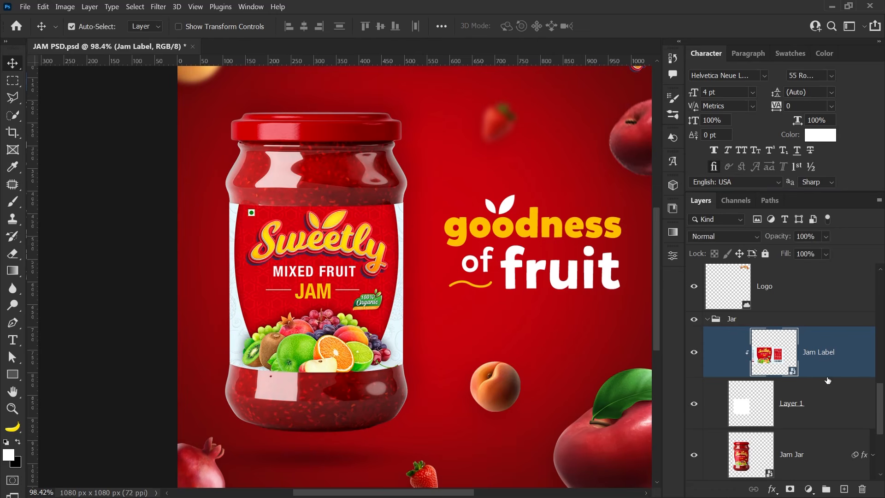
Step: Add an Exposure adjustment layer clipped above the Jam Label layer and lower its exposure to darken the label
click(808, 490)
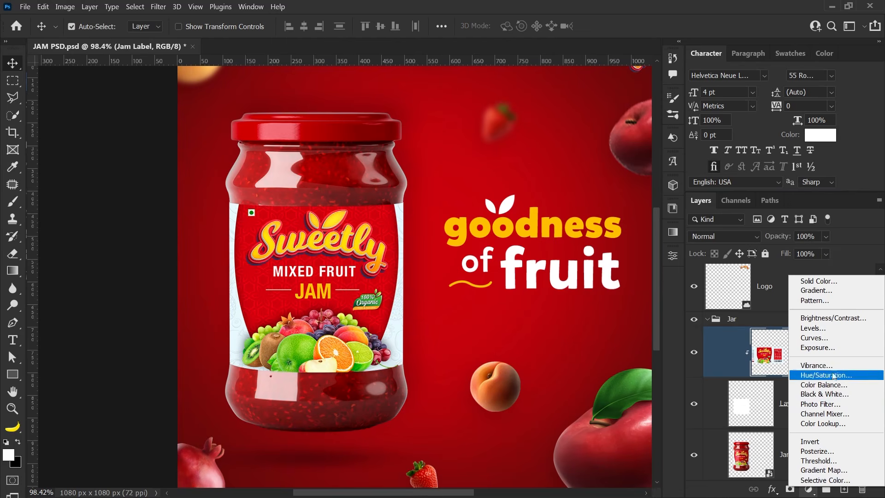
click(818, 348)
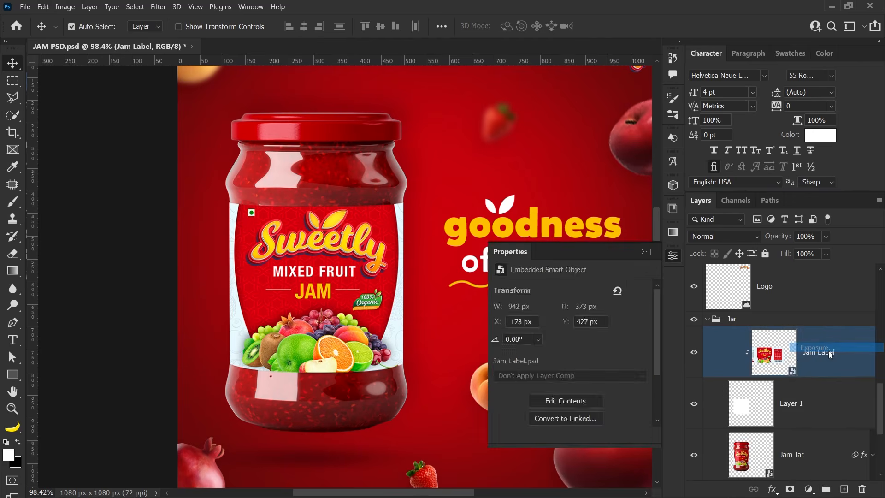
click(560, 436)
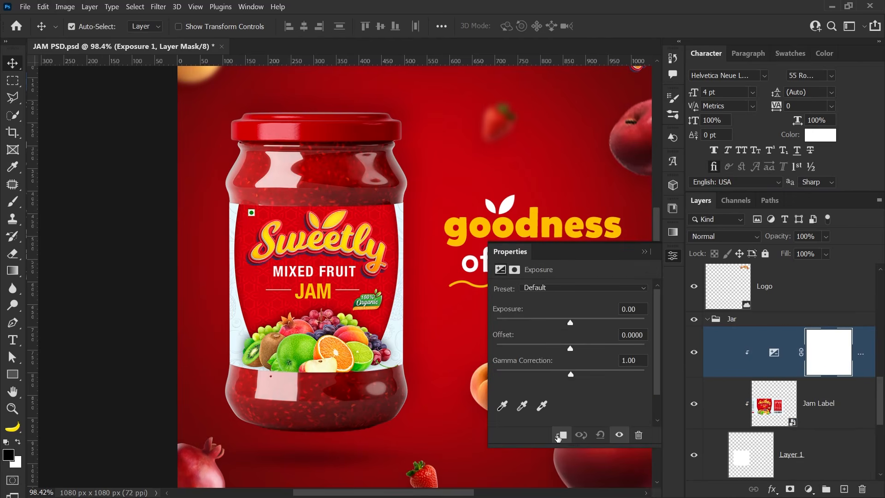
drag(570, 322, 551, 324)
click(645, 252)
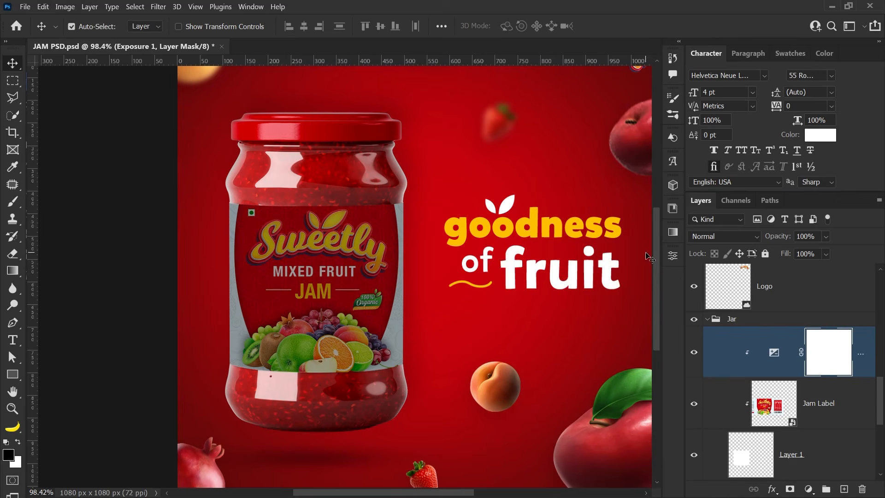
Step: Paint black down the centre of the Exposure layer's mask with a soft 292 px brush at 33% flow, leaving the label's sides dark
key(b)
right_click(472, 213)
drag(468, 216, 363, 235)
right_click(397, 185)
click(439, 329)
mouse_move(313, 203)
mouse_down()
mouse_move(340, 211)
mouse_move(314, 208)
mouse_up()
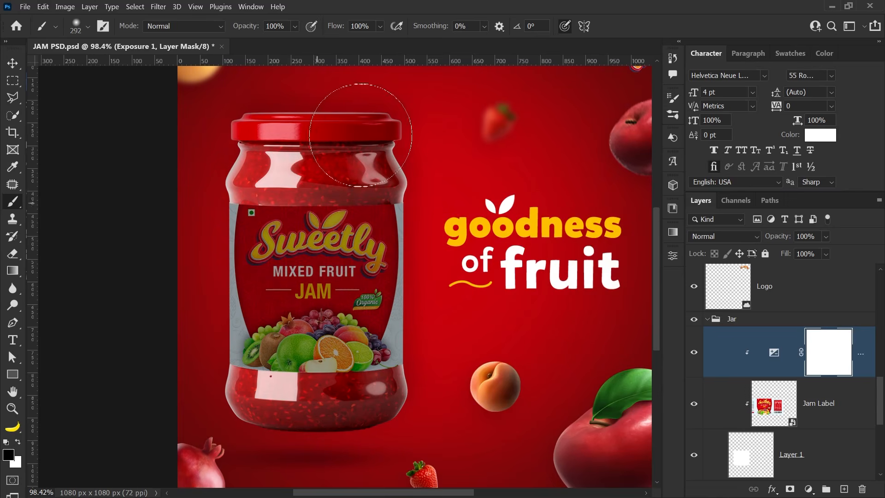
drag(340, 31, 302, 24)
scroll(351, 256, down, 2)
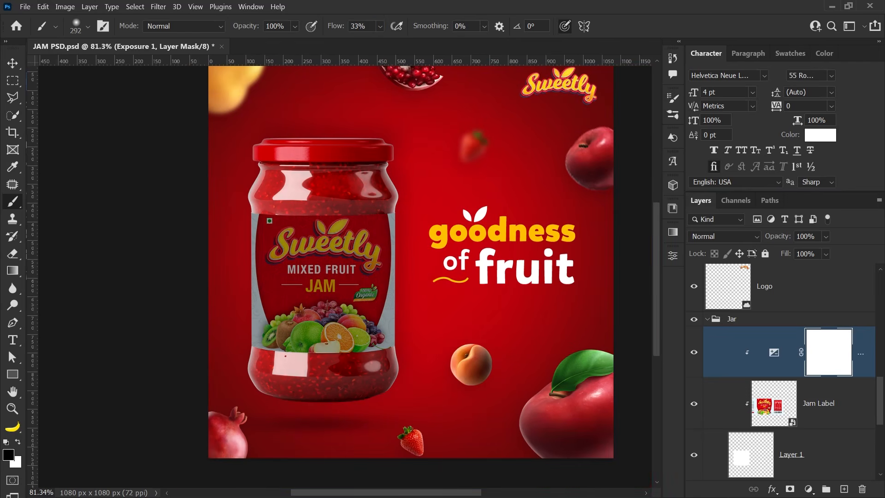
click(17, 444)
click(17, 443)
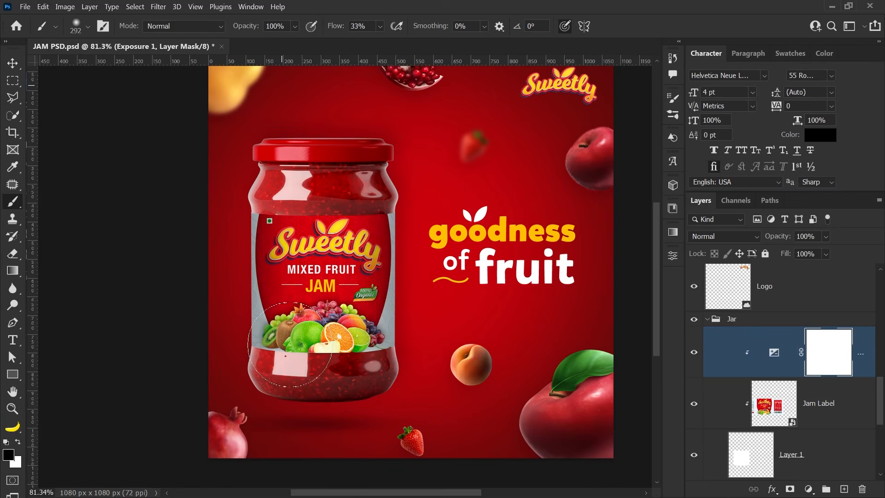
mouse_move(322, 115)
mouse_down()
mouse_move(320, 373)
mouse_move(318, 198)
mouse_up()
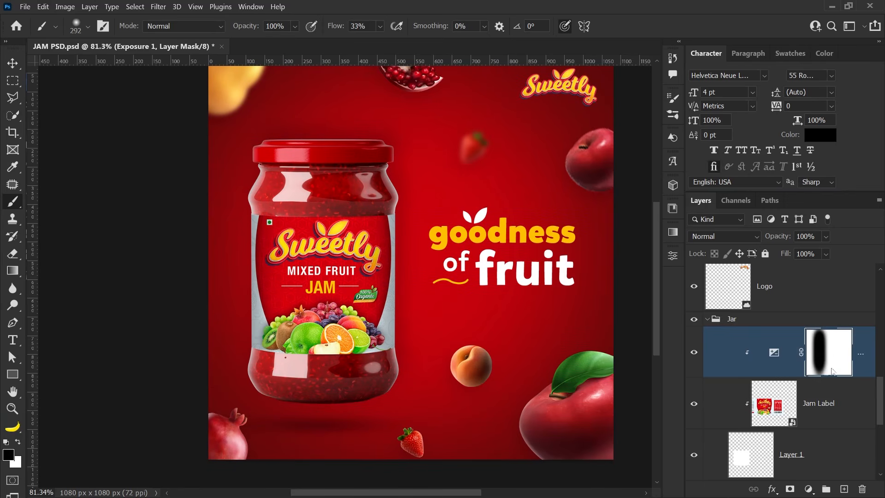
Step: Toggle the Exposure layer's visibility to compare the label with and without its side shading
click(694, 356)
click(694, 356)
click(694, 356)
click(694, 356)
click(694, 356)
click(694, 356)
right_click(319, 231)
alt+right_click(318, 235)
key(v)
click(694, 354)
click(694, 354)
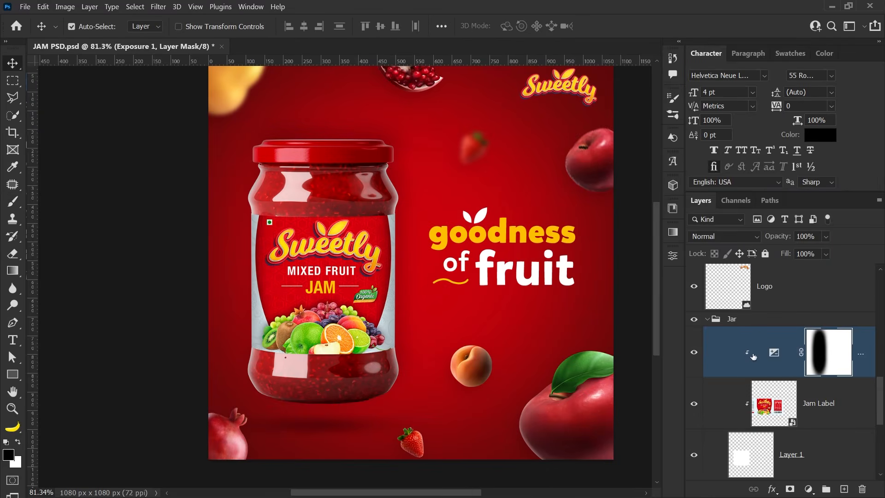
Step: Fine-tune the Exposure adjustment to -1.77
double_click(764, 353)
mouse_move(552, 323)
mouse_down()
mouse_move(563, 325)
mouse_move(553, 327)
mouse_up()
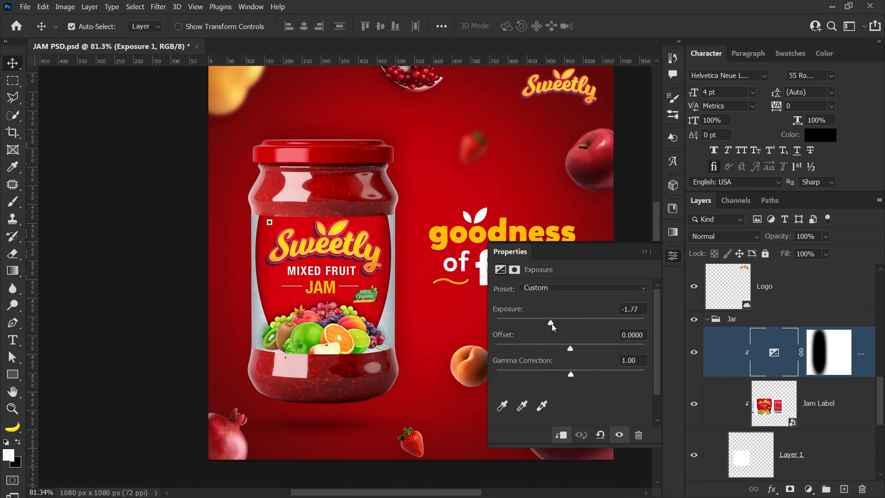
click(646, 252)
key(ctrl+0)
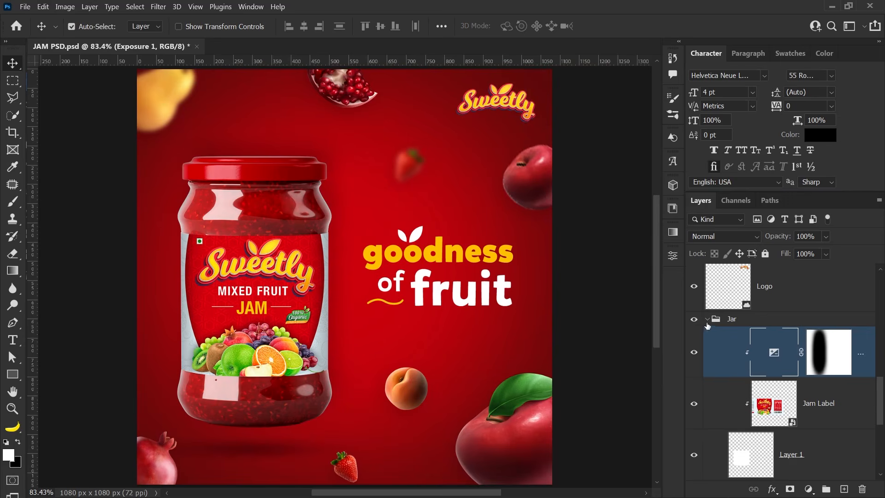
Step: Collapse the Jar group, deselect all layers, and save the poster document
click(707, 322)
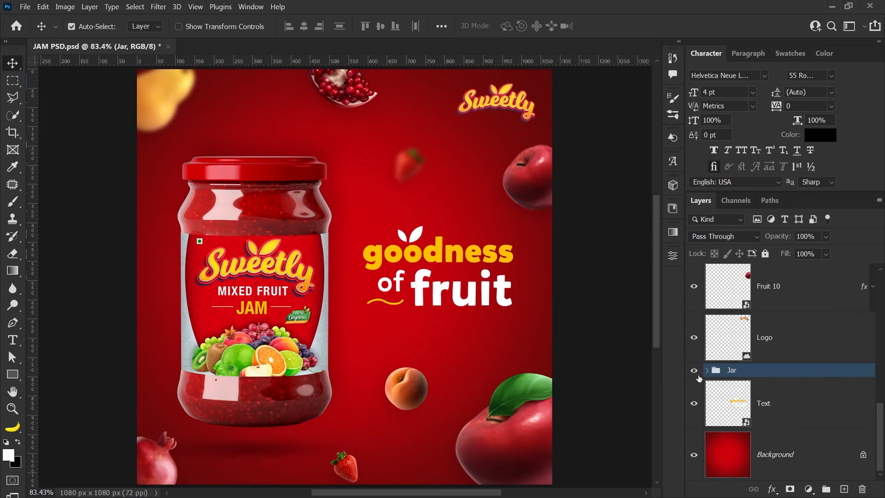
click(601, 340)
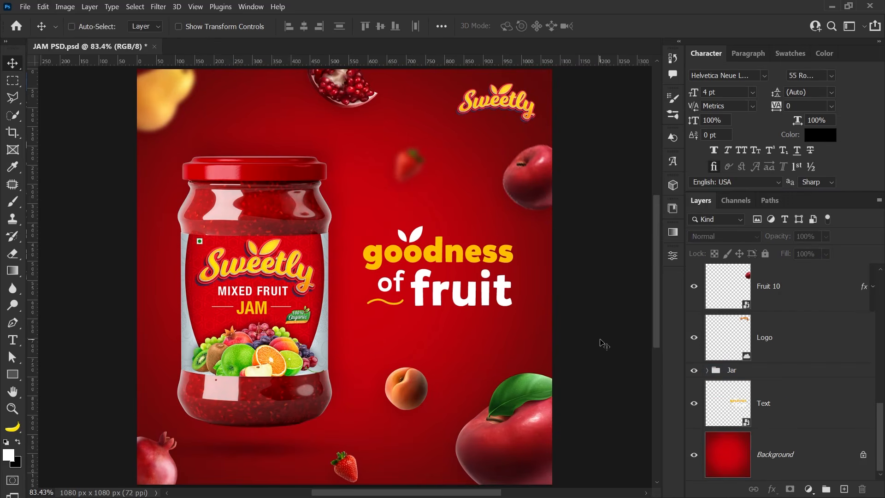
key(ctrl+s)
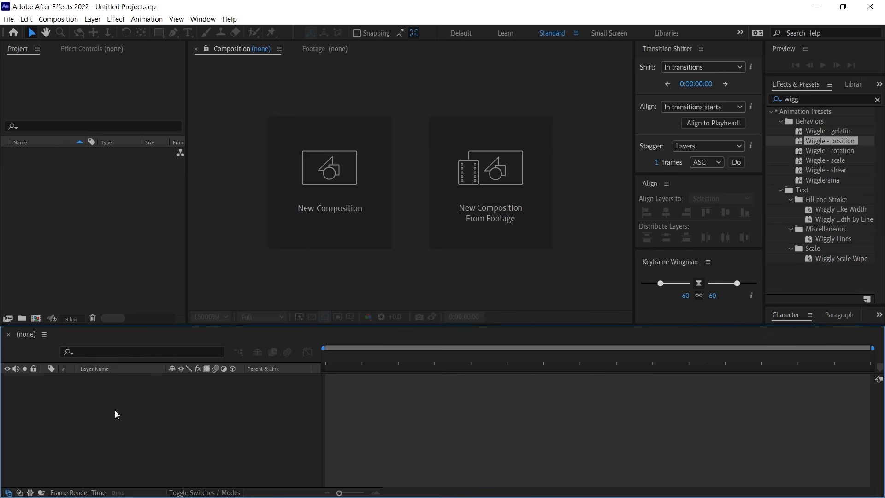
Step: Create a composition named Jam Video at 1080 × 1080 px, 30 fps, 10 seconds long, with a white background
key(ctrl+n)
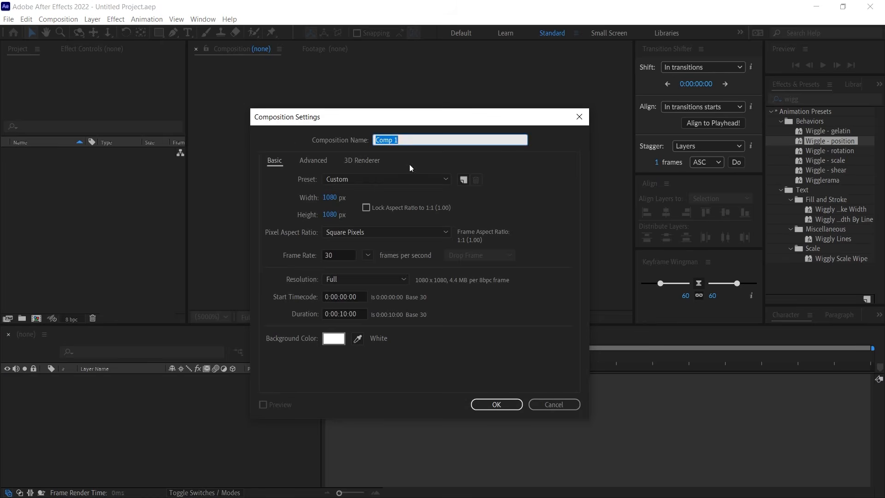
text(Jam)
key(Tab)
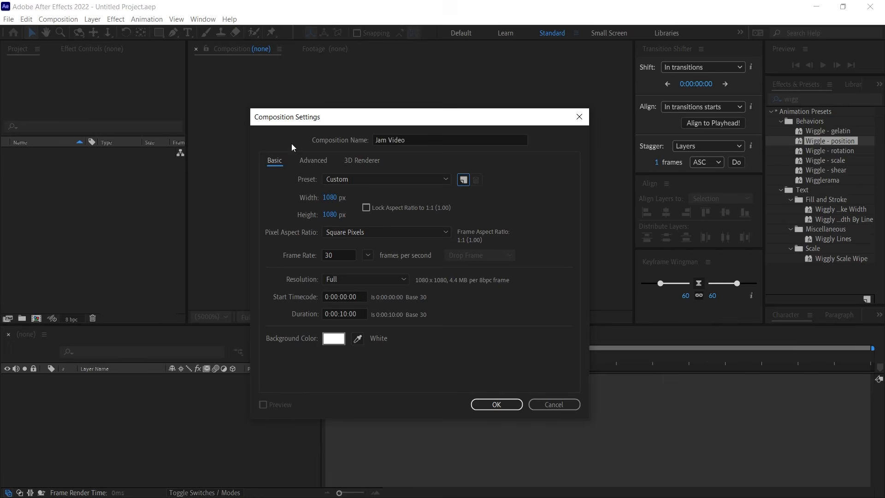
key(Tab)
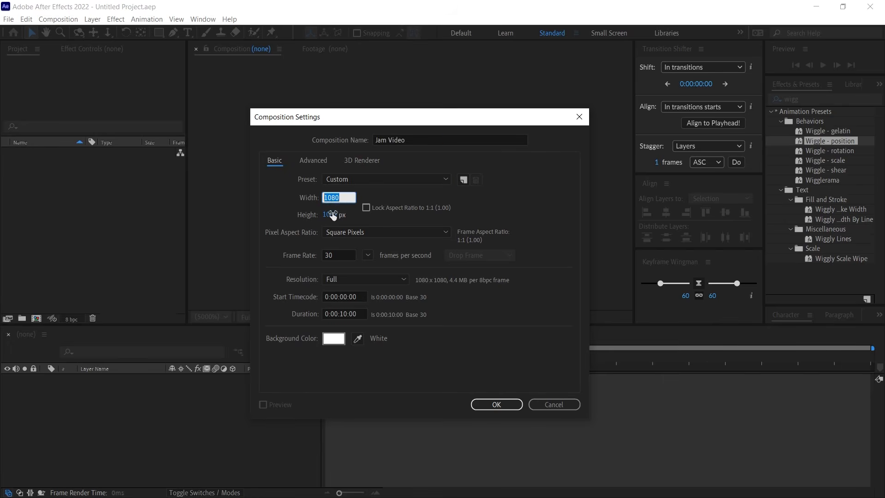
key(Tab)
click(289, 220)
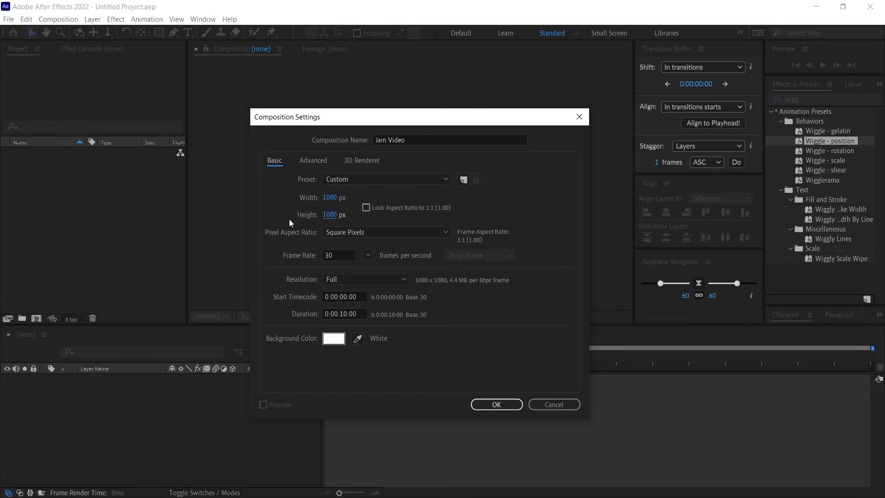
click(341, 256)
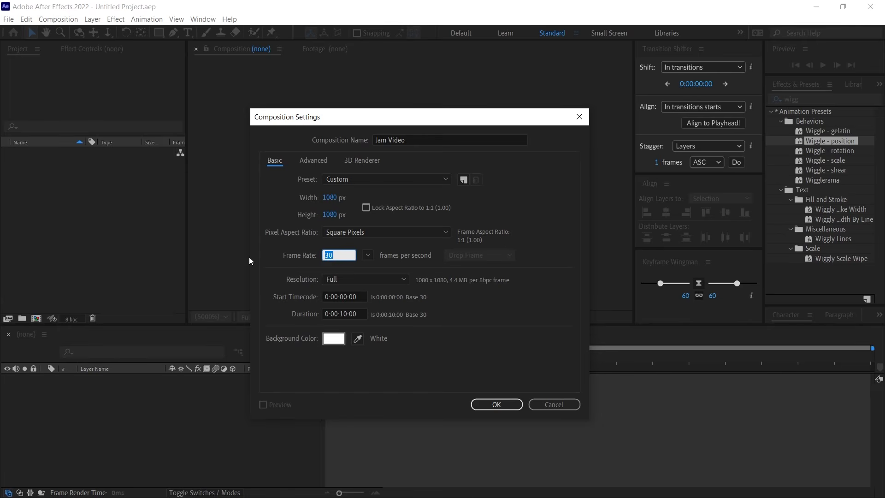
double_click(344, 314)
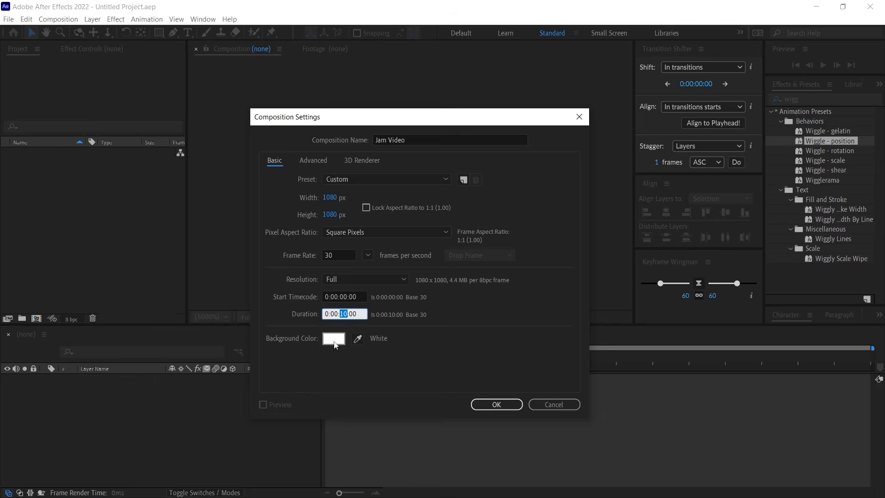
click(481, 407)
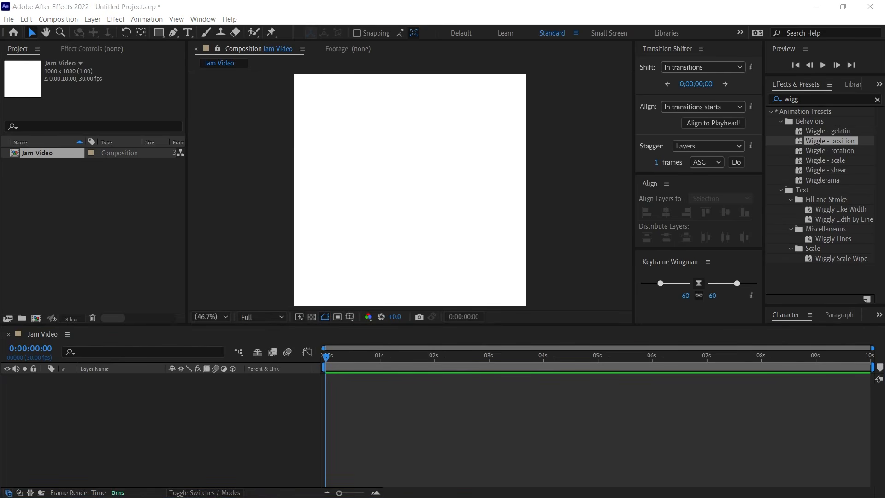
Step: Import JAM PSD.psd as a composition that retains layer sizes, with editable layer styles
drag(2, 225, 104, 227)
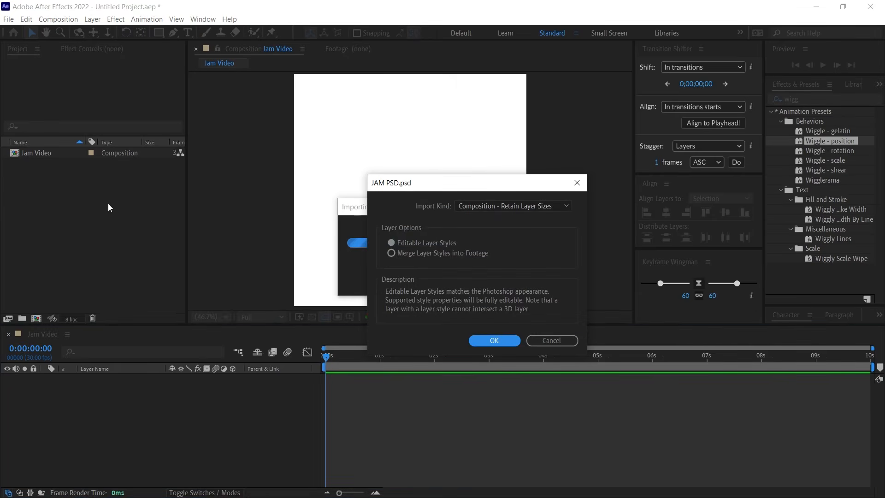
drag(424, 186, 388, 177)
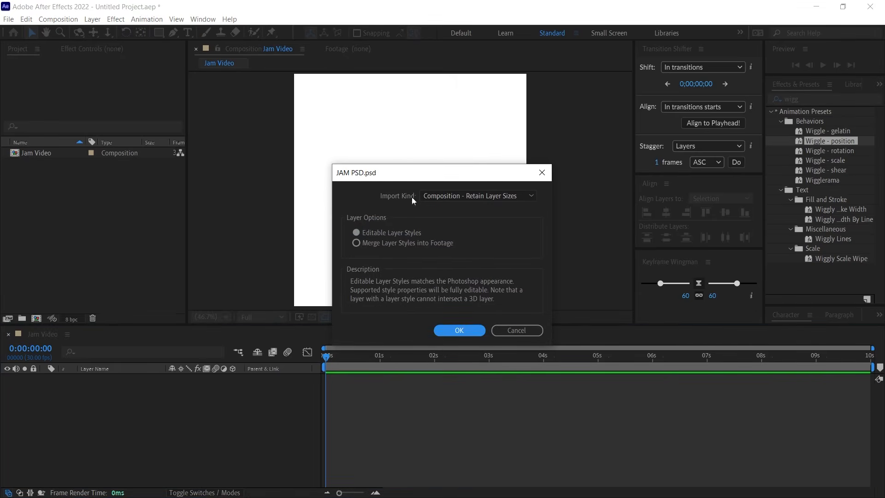
click(436, 195)
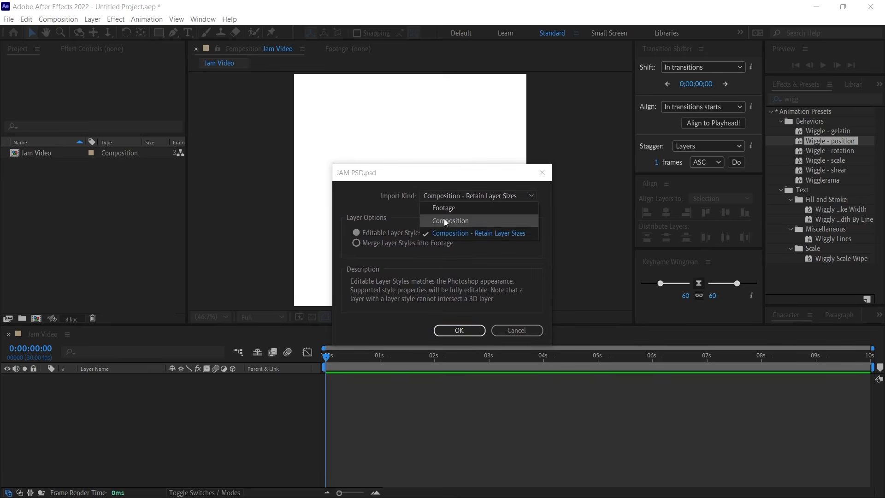
click(448, 236)
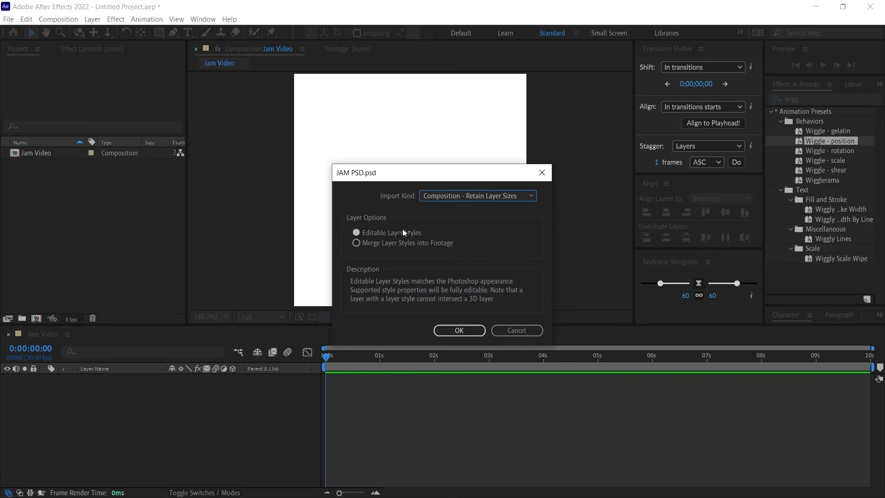
click(380, 234)
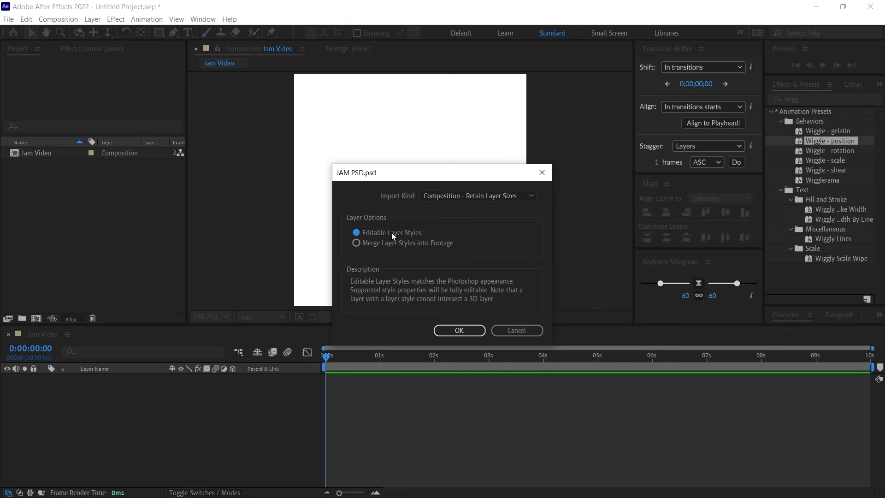
click(457, 330)
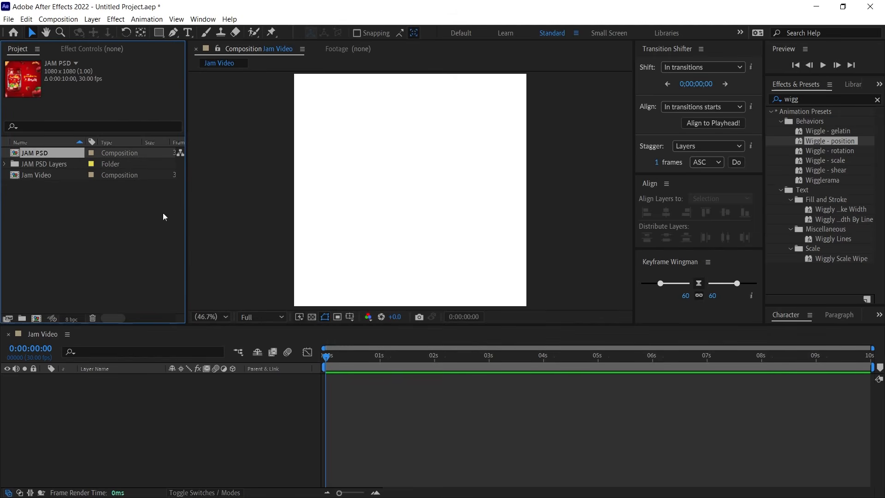
Step: Add the JAM PSD composition to the Jam Video timeline and open it to review its layers
drag(32, 154, 100, 411)
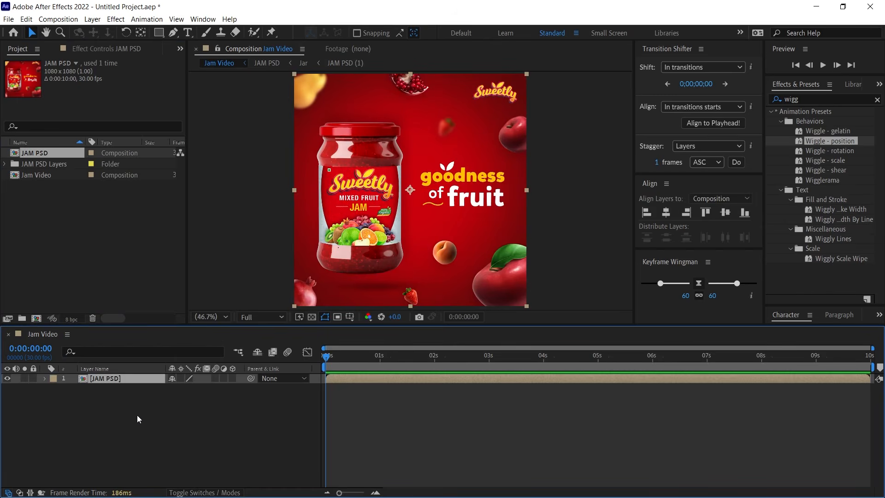
click(128, 410)
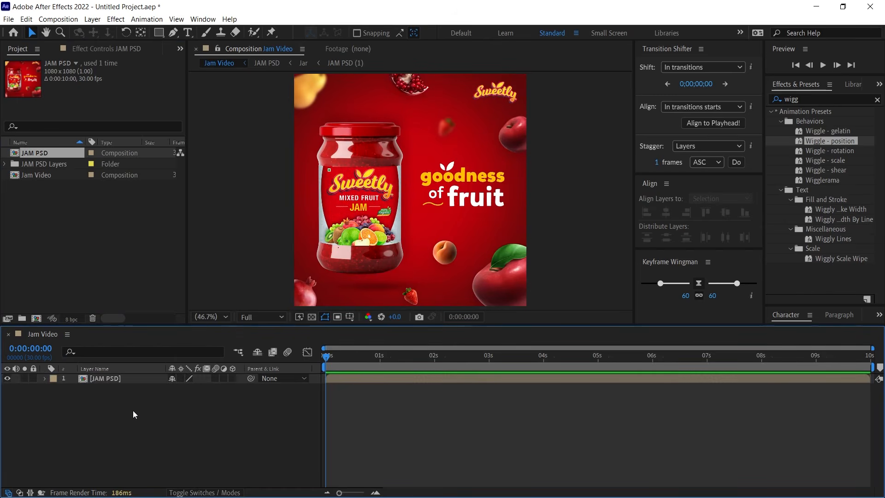
double_click(98, 378)
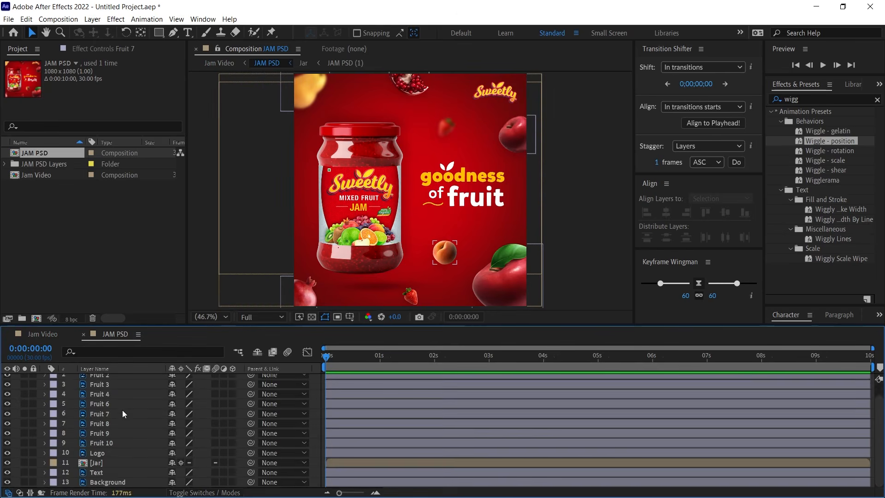
scroll(123, 410, down, 2)
scroll(451, 259, down, 1)
scroll(450, 258, up, 1)
click(225, 316)
click(219, 116)
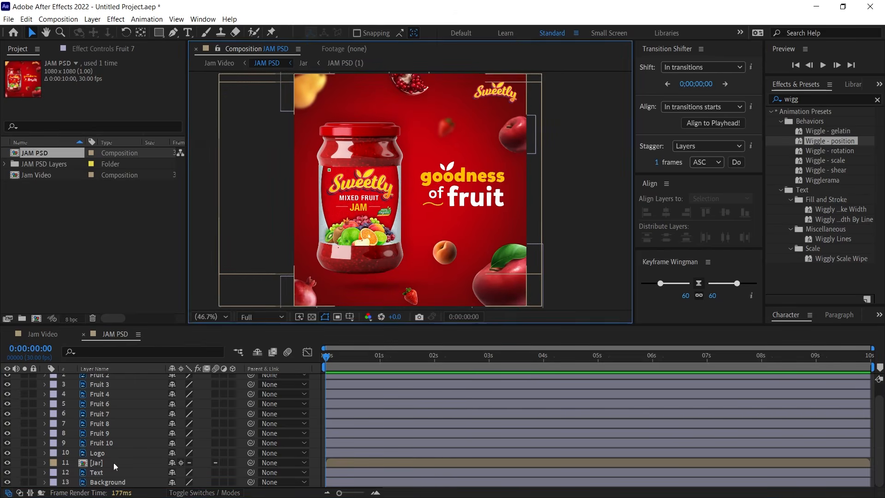
Step: Open the Jar precomposition and the Layer 1 precomposition nested inside it, which holds the label
click(110, 466)
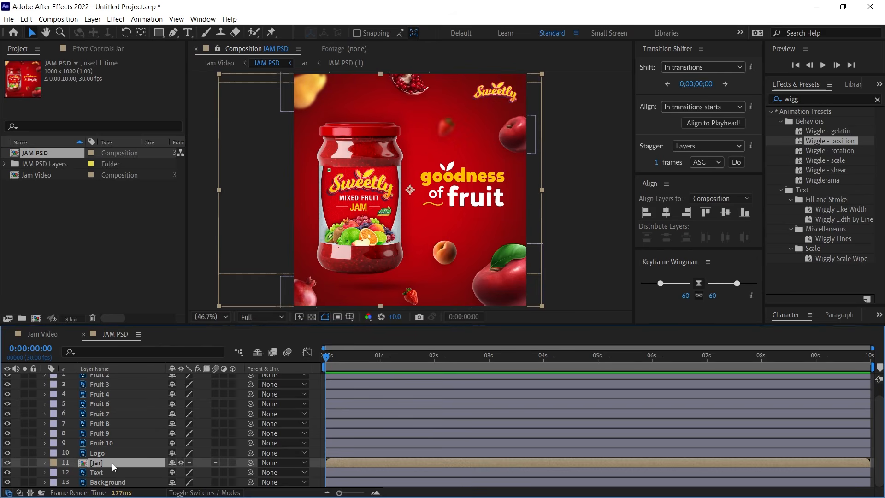
double_click(111, 463)
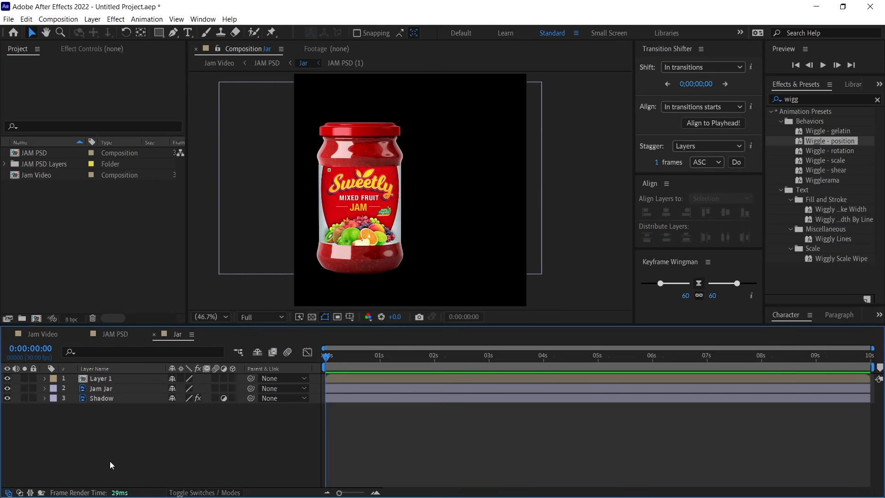
click(101, 379)
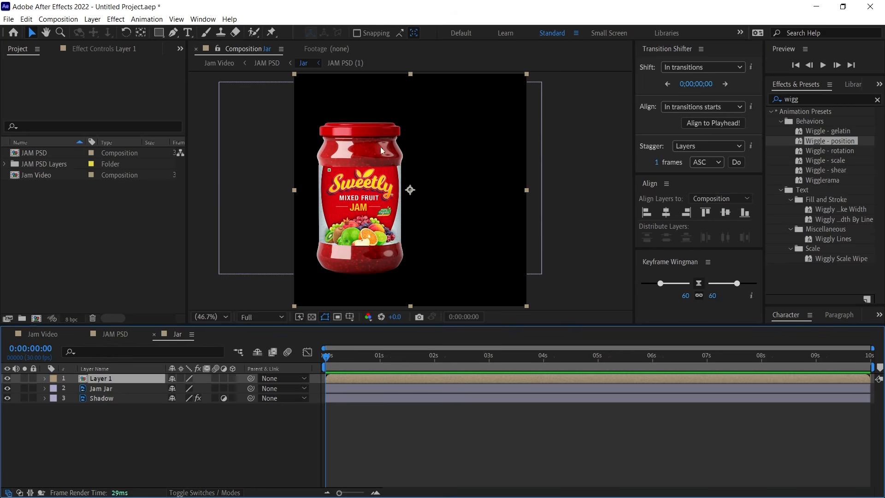
double_click(112, 380)
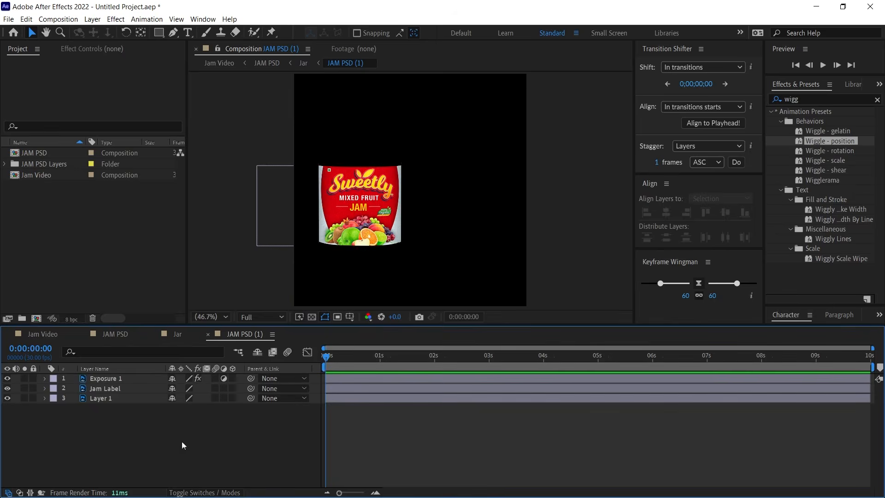
Step: Try raising the Exposure 1 layer's Exposure value to -1.22, and undo the change
click(108, 381)
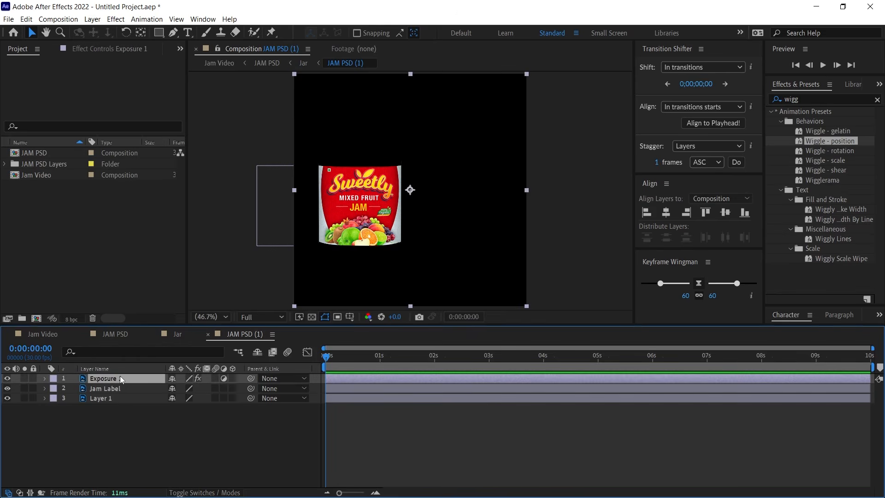
click(86, 50)
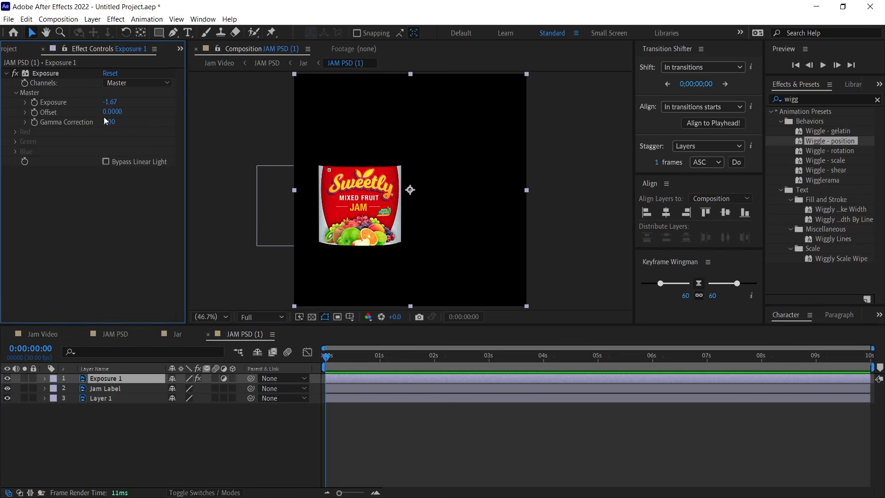
drag(109, 106, 234, 125)
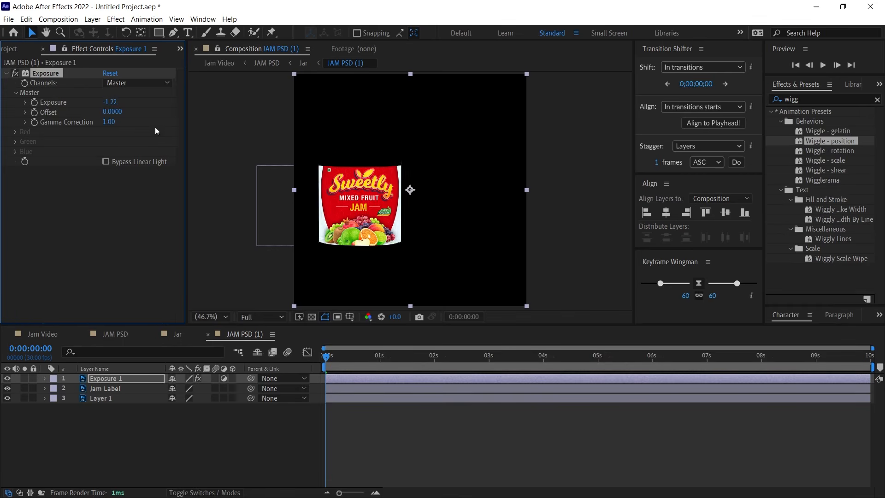
key(ctrl+z)
Step: Try sliding the Jam Label layer sideways across the jar's label area, and undo the move
click(105, 389)
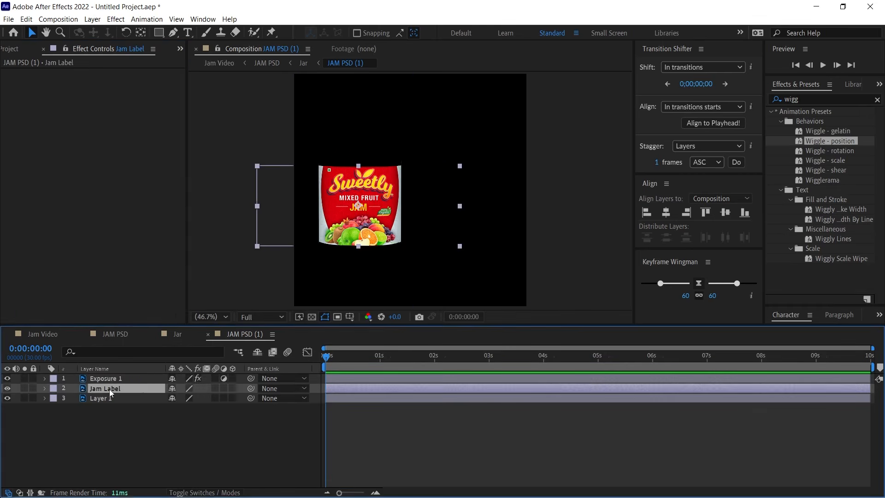
mouse_move(400, 239)
mouse_down()
mouse_move(458, 238)
mouse_move(354, 244)
mouse_move(414, 242)
mouse_move(403, 242)
mouse_up()
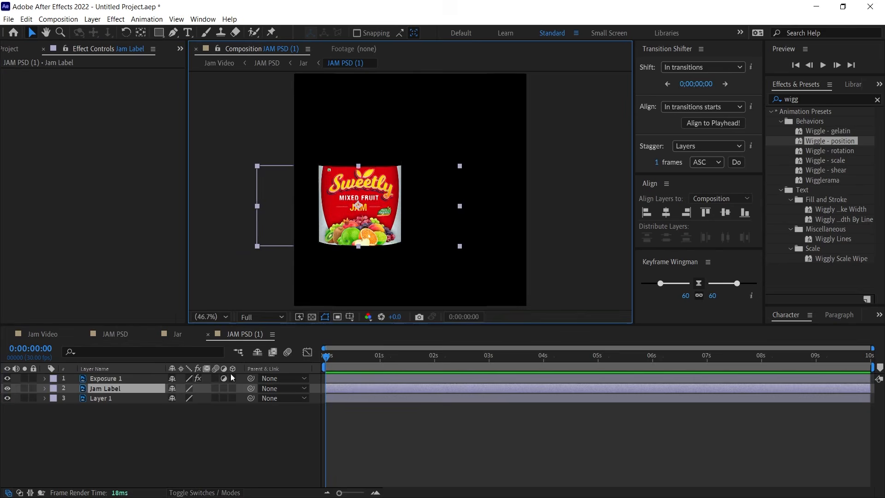
click(111, 401)
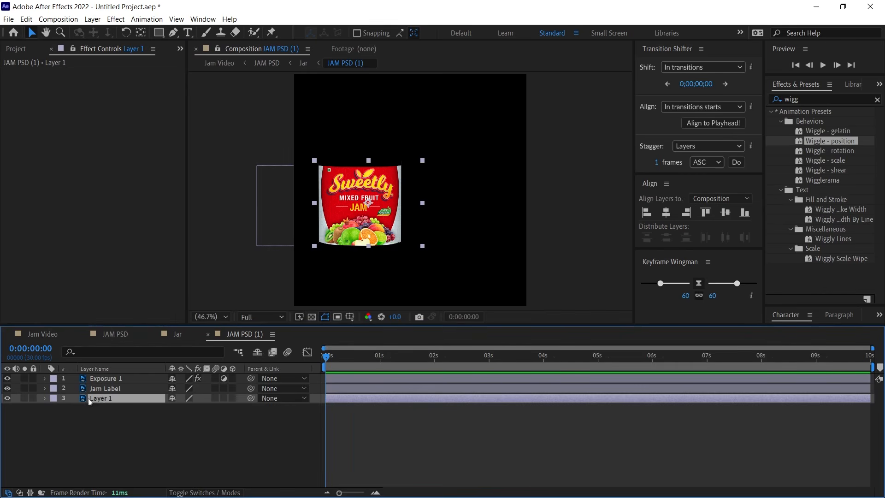
click(99, 388)
drag(334, 232, 437, 232)
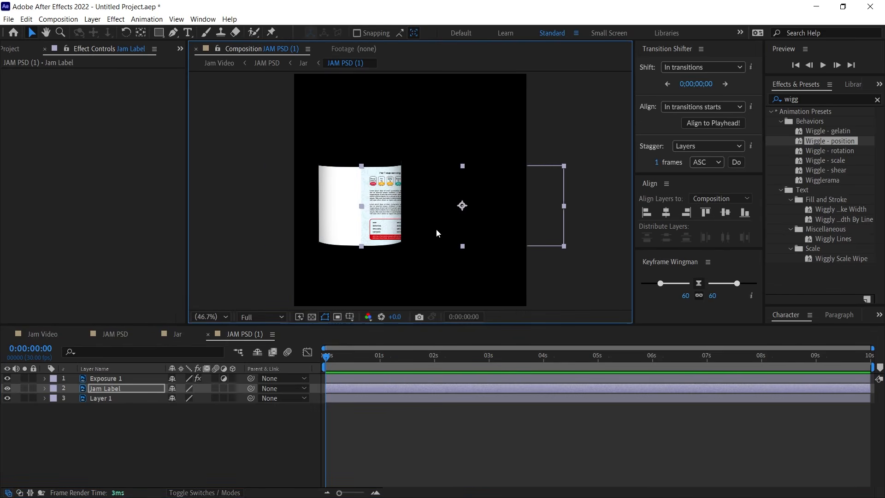
key(ctrl+z)
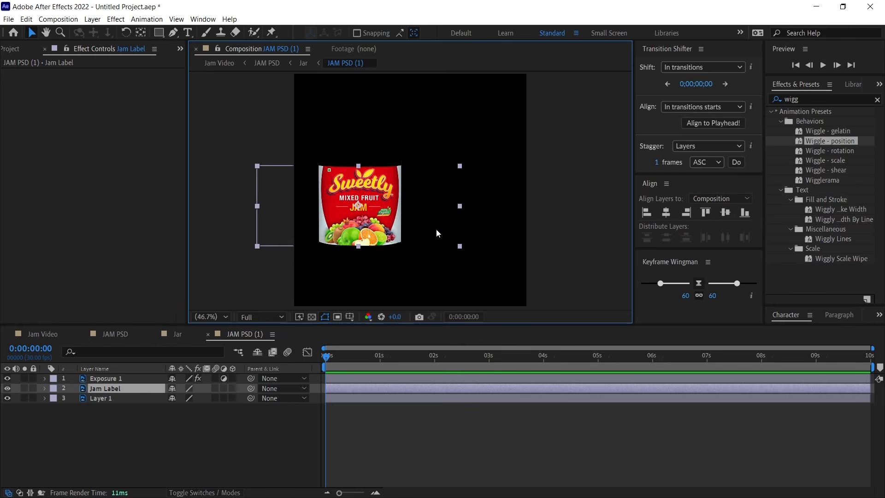
Step: Search the effects for Offset and apply the Distort Offset effect to the Jam Label layer
click(875, 99)
click(876, 99)
click(863, 97)
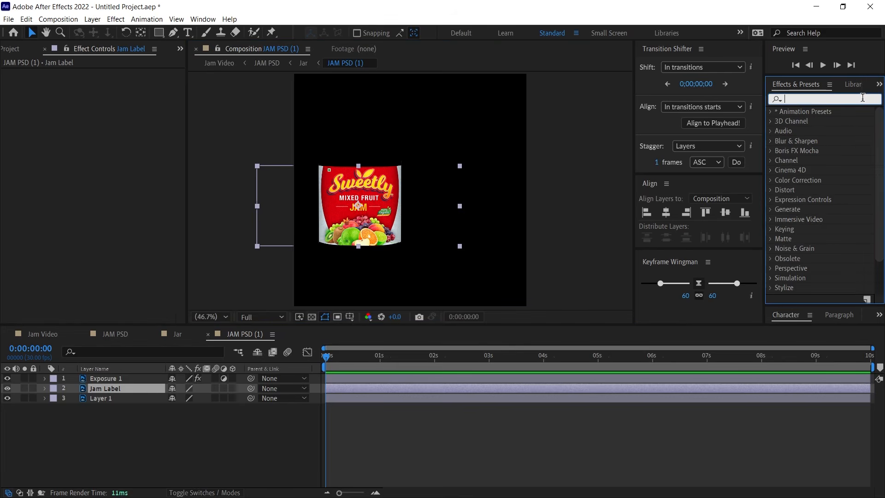
text(of)
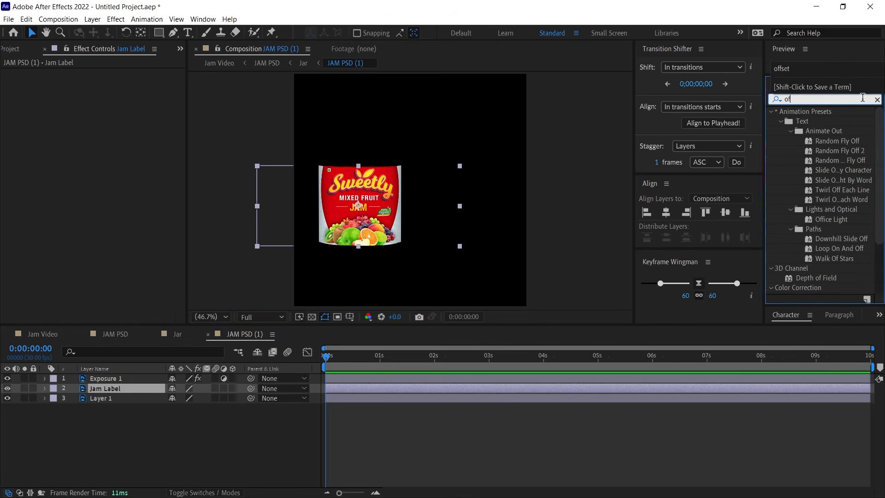
text(fse)
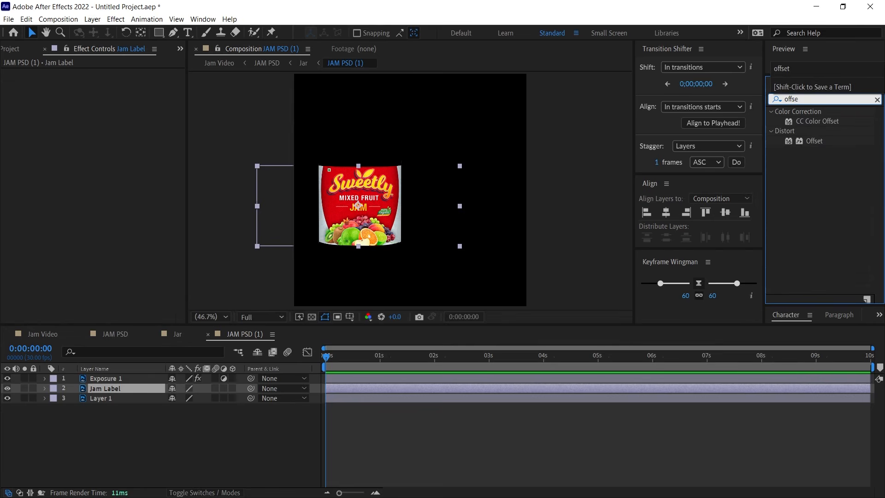
drag(822, 149, 119, 393)
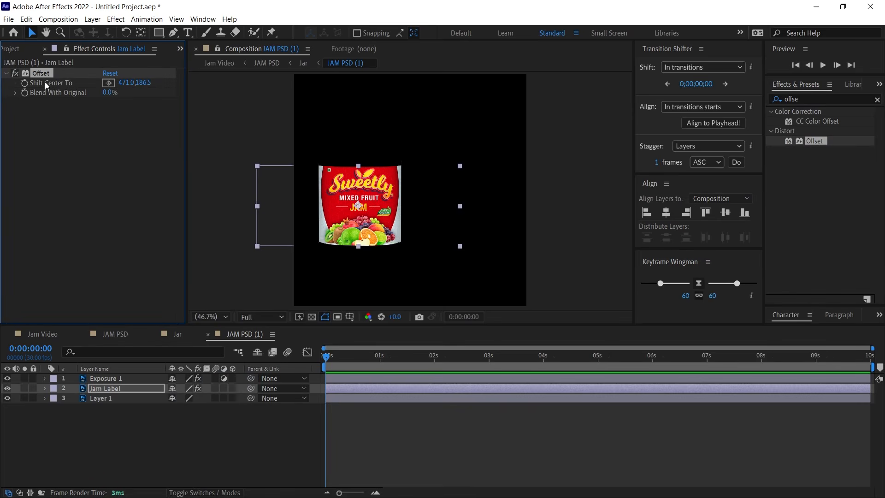
Step: Try shifting the Offset effect's centre horizontally to scroll the label, and restore its original position
drag(122, 83, 188, 82)
drag(289, 87, 560, 114)
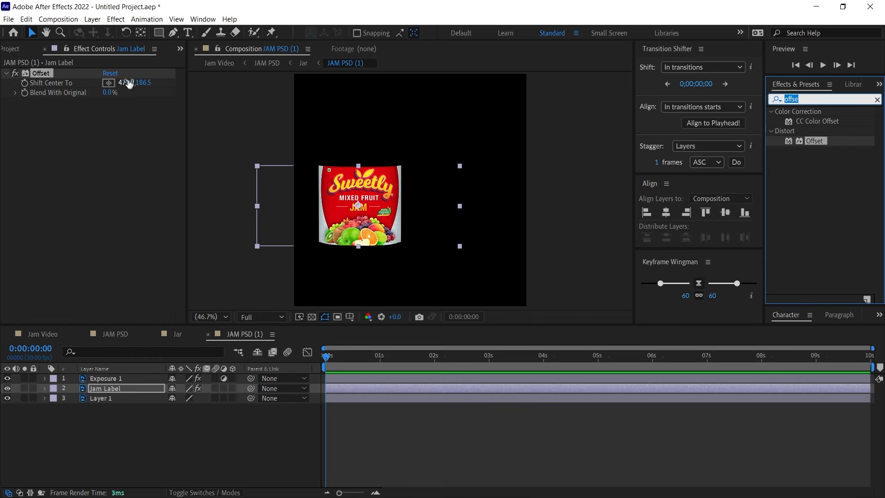
drag(334, 355, 159, 355)
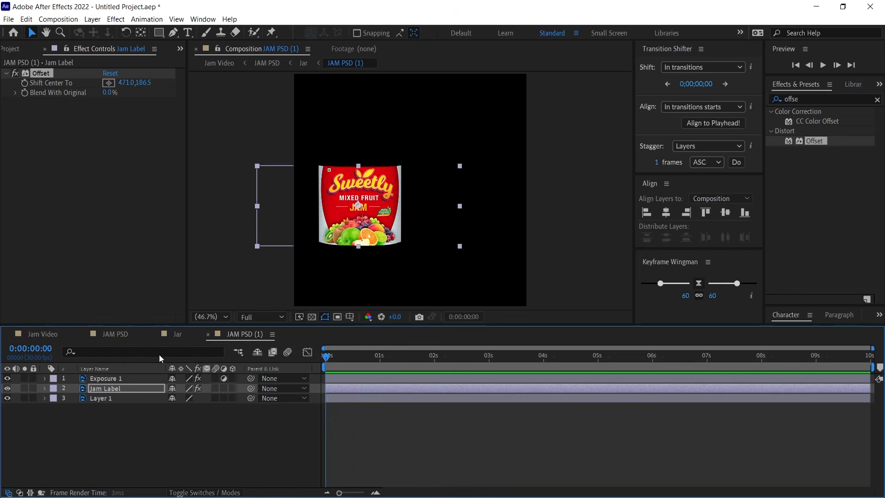
Step: Keyframe the Jam Label's Shift Center To at 0 seconds, set it to 2354.0,186.5 at 1 second, and preview the rotation
click(26, 83)
drag(342, 357, 381, 361)
click(381, 361)
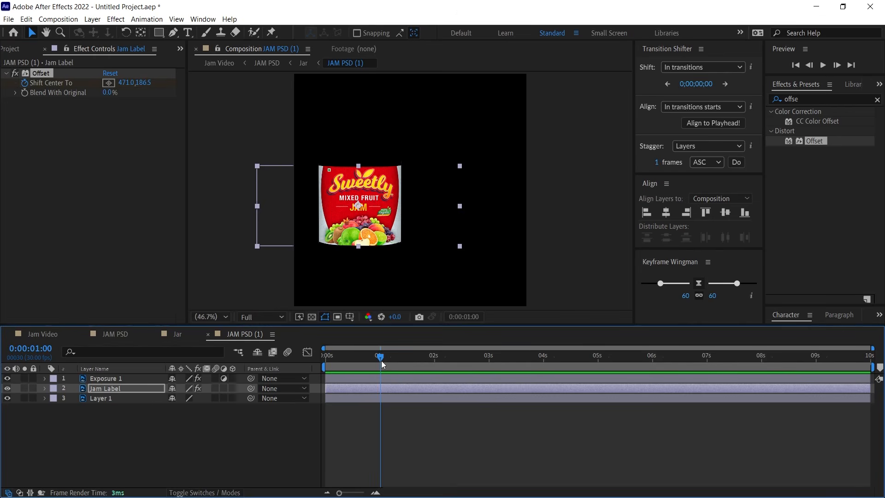
drag(124, 86, 558, 206)
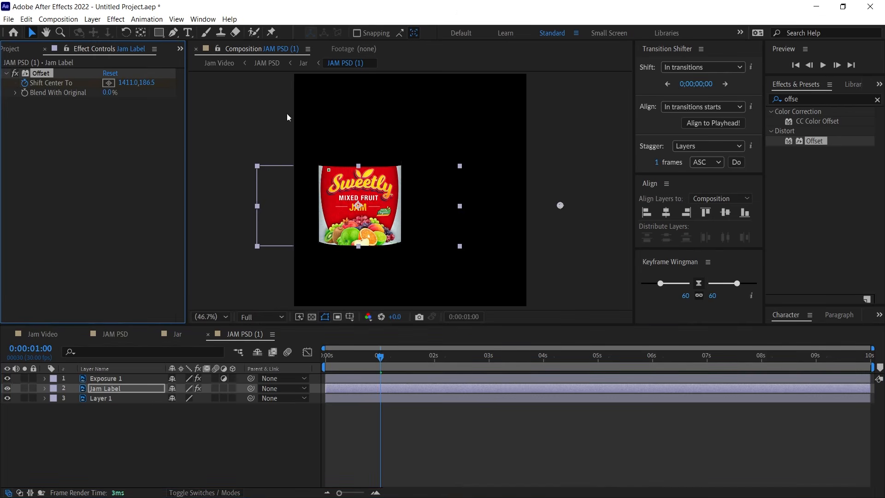
drag(132, 84, 688, 98)
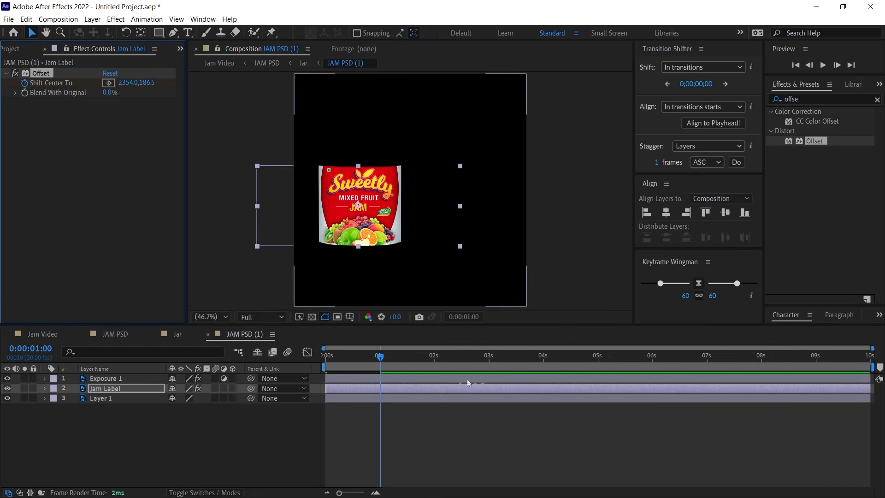
drag(380, 357, 325, 358)
key(space)
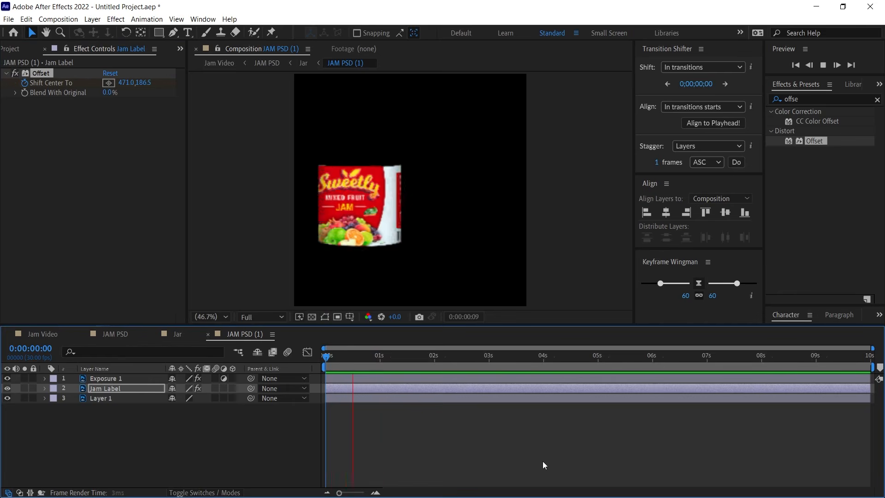
Step: Reveal the Jam Label layer's keyframes and add a Shift Center To hold keyframe at 4 seconds
drag(489, 357, 544, 357)
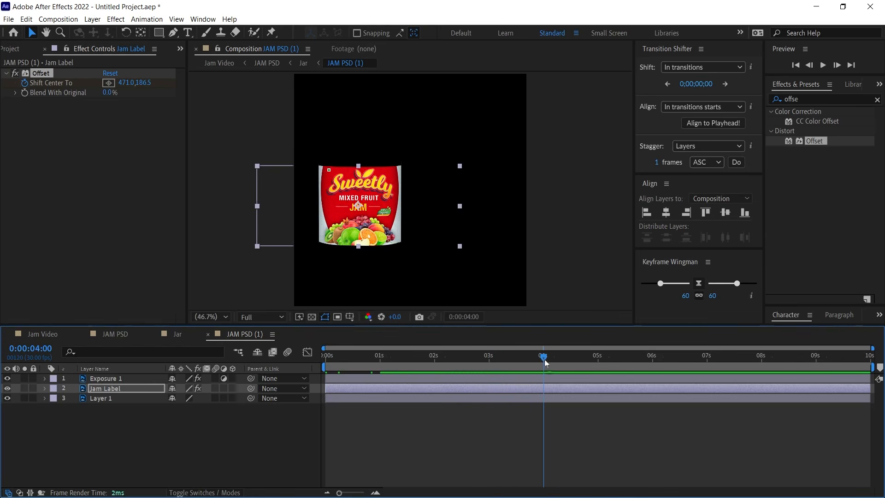
click(431, 390)
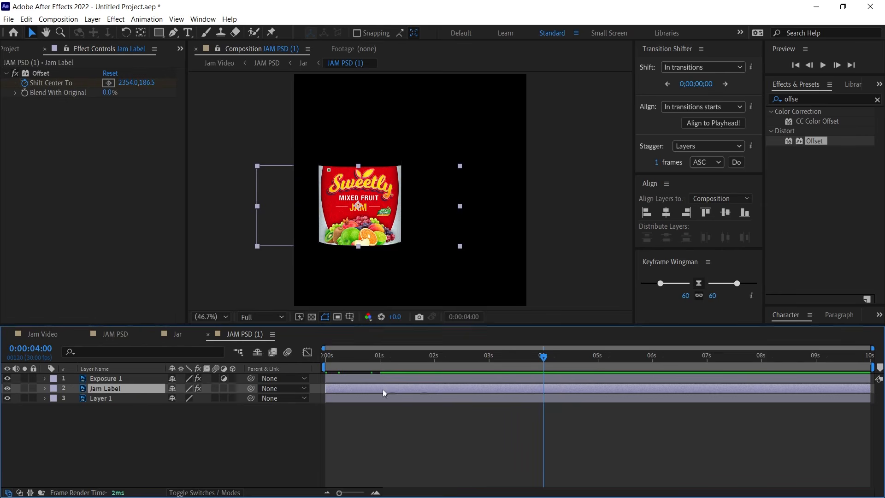
key(u)
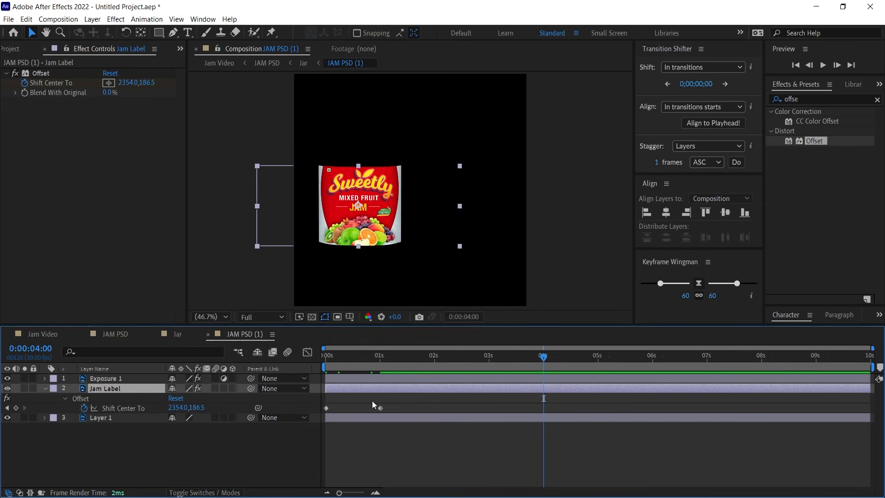
click(16, 408)
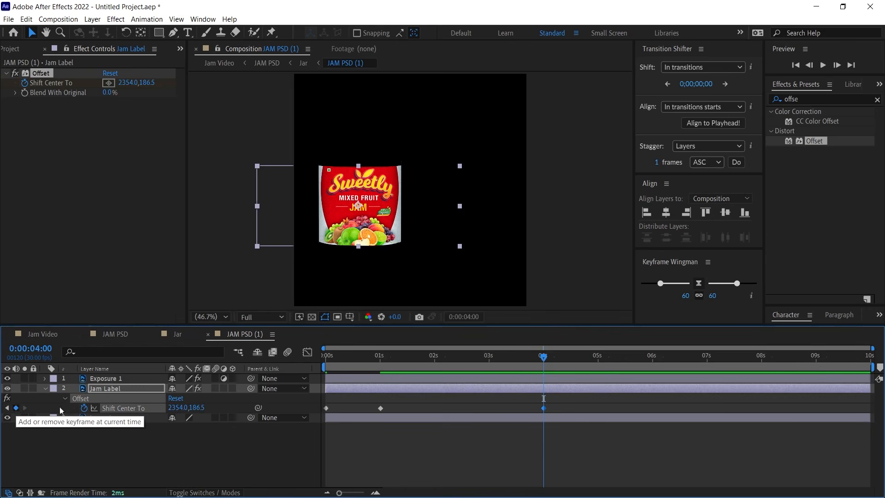
Step: Set the Jam Label's Shift Center To value to 4236.0,186.5 at 5 seconds
key(Page_Up)
key(Page_Up)
key(Page_Up)
key(Page_Up)
key(Page_Up)
key(Page_Up)
key(Page_Up)
key(Page_Up)
key(Page_Up)
key(Page_Up)
key(Page_Up)
key(Page_Up)
key(Page_Up)
key(Page_Up)
key(Page_Up)
key(Page_Up)
key(Page_Up)
key(Page_Up)
drag(463, 361, 598, 362)
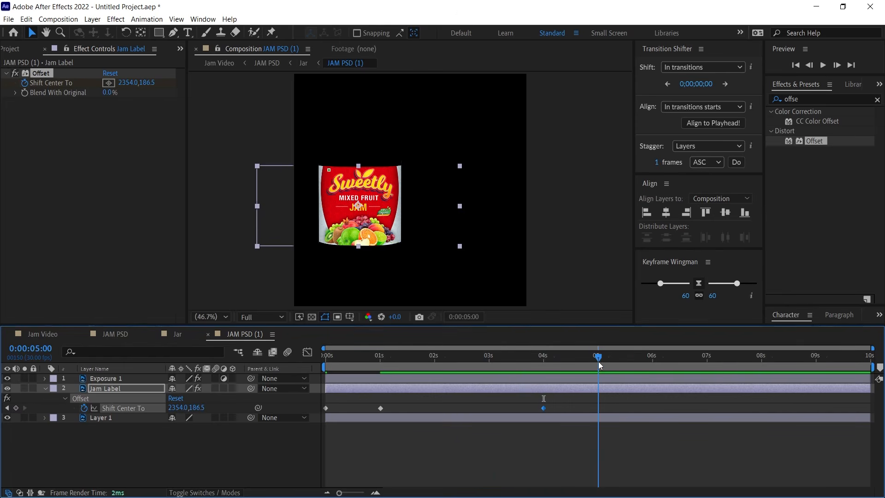
drag(129, 90, 718, 125)
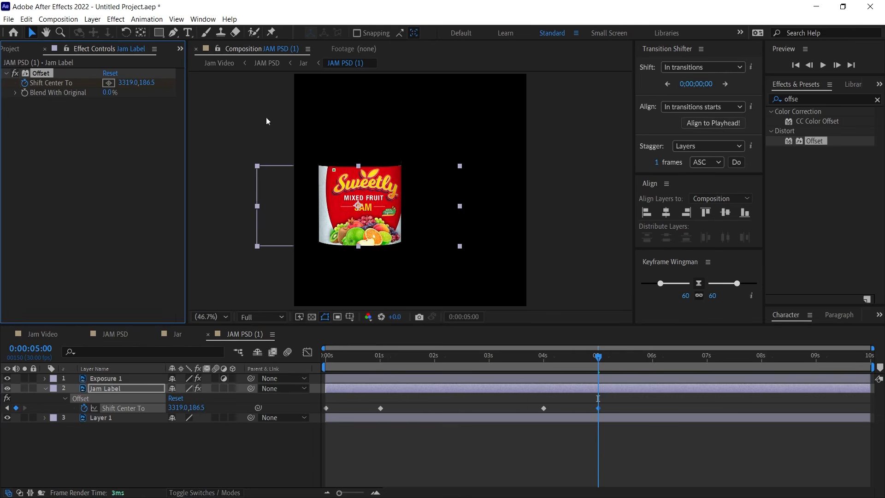
drag(128, 83, 701, 125)
Step: Play the label composition from the start to check both rotations and the pause between them
drag(549, 355, 322, 367)
key(space)
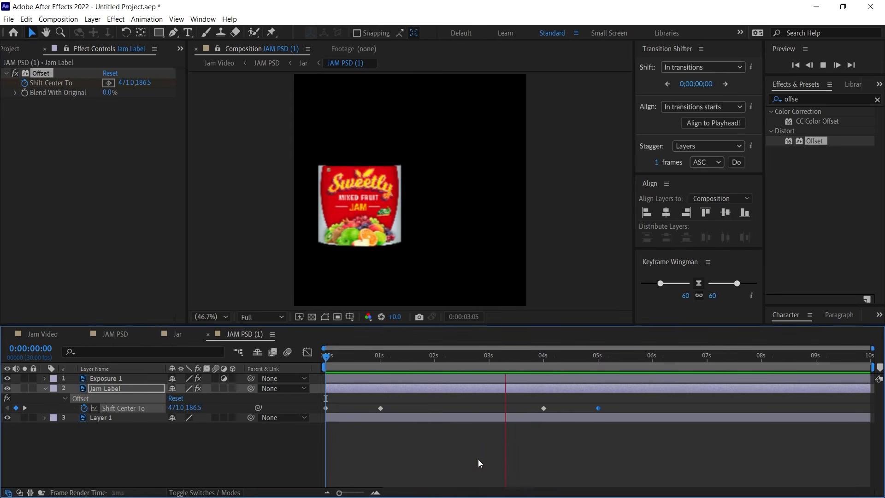
key(space)
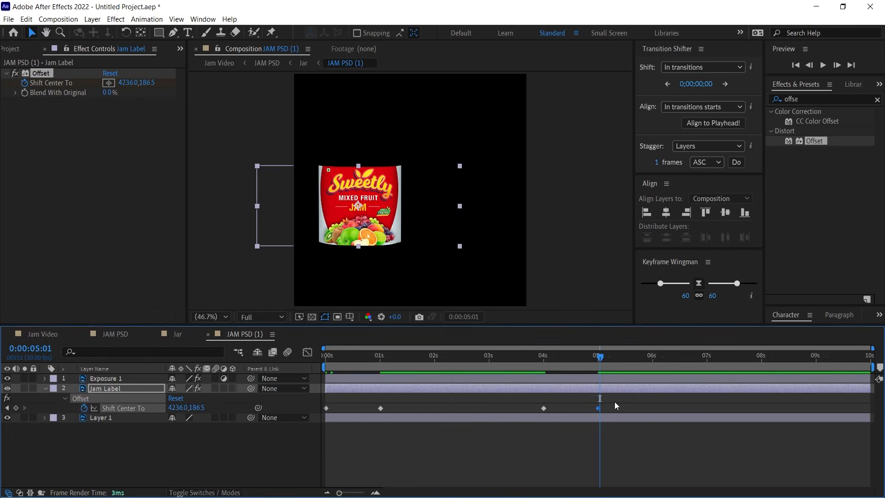
Step: Apply Easy Ease to all four Shift Center To keyframes and display their speed graph
drag(616, 402, 313, 420)
key(F9)
click(307, 352)
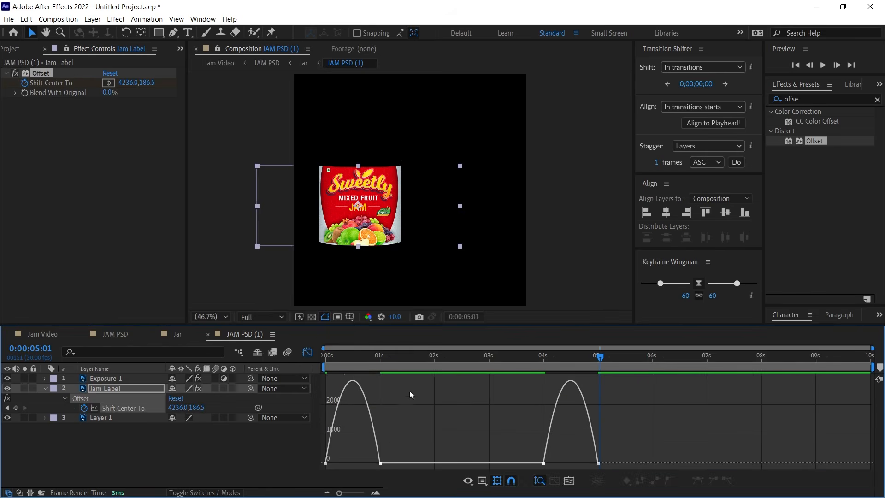
right_click(433, 416)
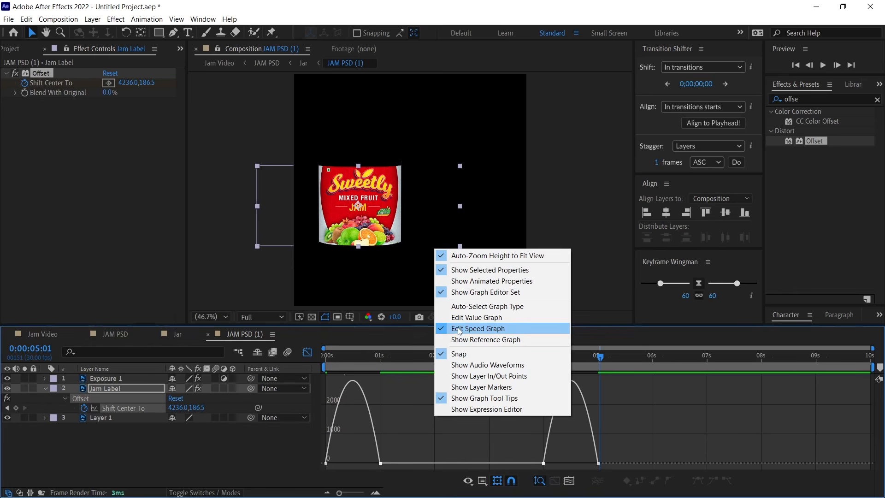
Step: Reshape both speed curves so each label rotation peaks near its start and slows gradually, and close the graph editor
drag(400, 424, 324, 432)
drag(410, 445, 328, 464)
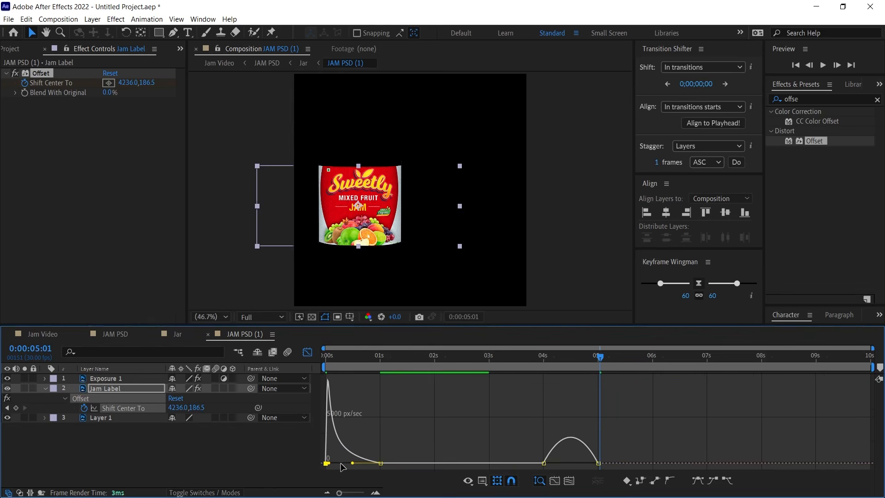
drag(515, 440, 571, 459)
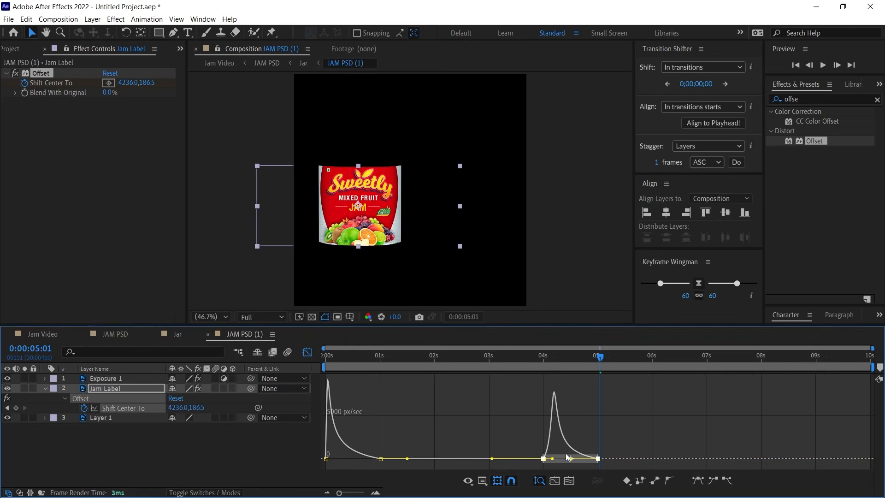
click(307, 352)
Step: Preview the eased label animation from the beginning of the composition
drag(339, 358, 326, 358)
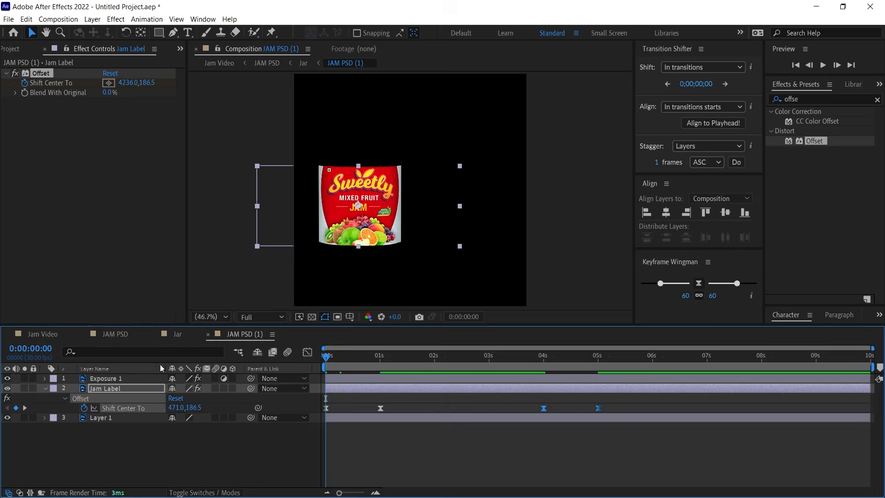
click(419, 479)
key(space)
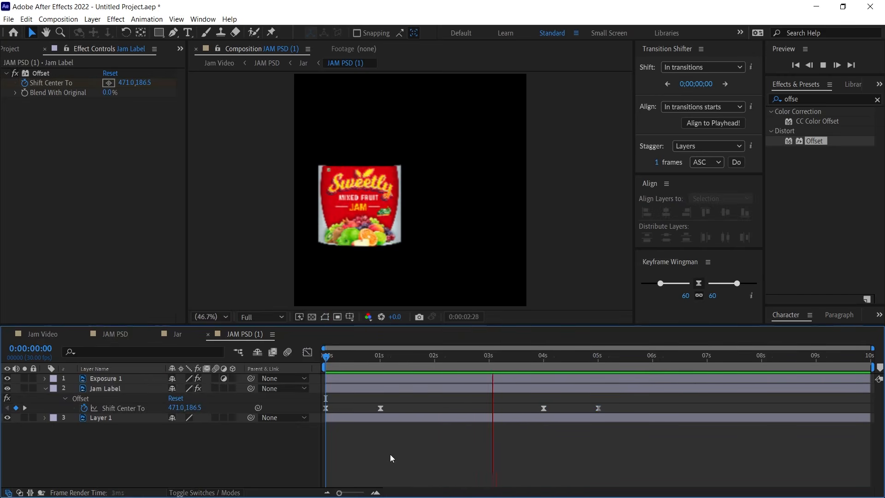
key(space)
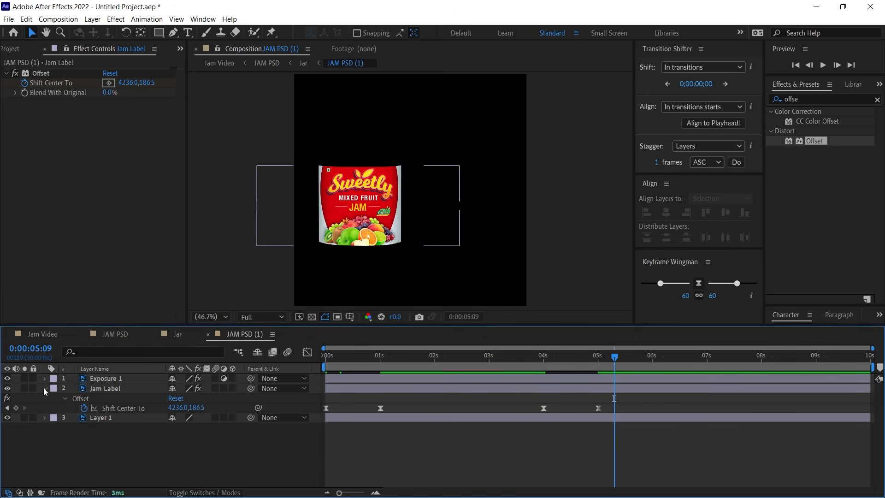
Step: Collapse the Jam Label layer's properties and enable motion blur for that layer and its composition
click(44, 389)
click(216, 388)
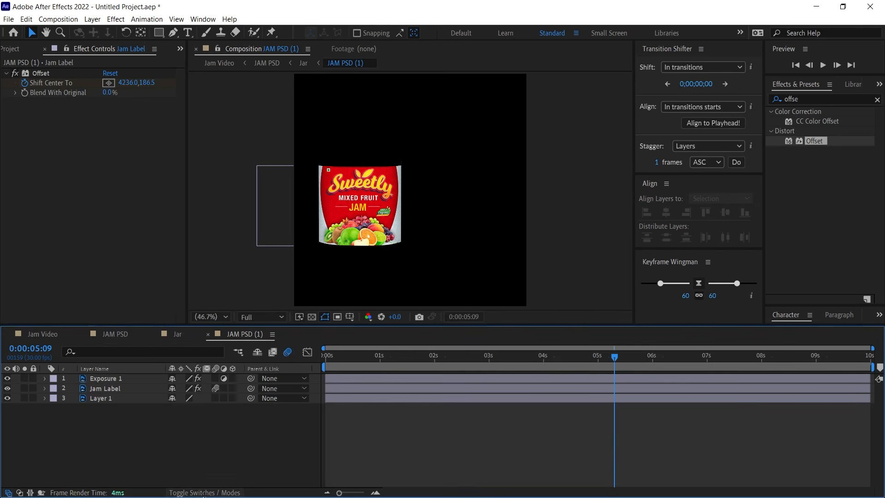
click(187, 493)
click(186, 494)
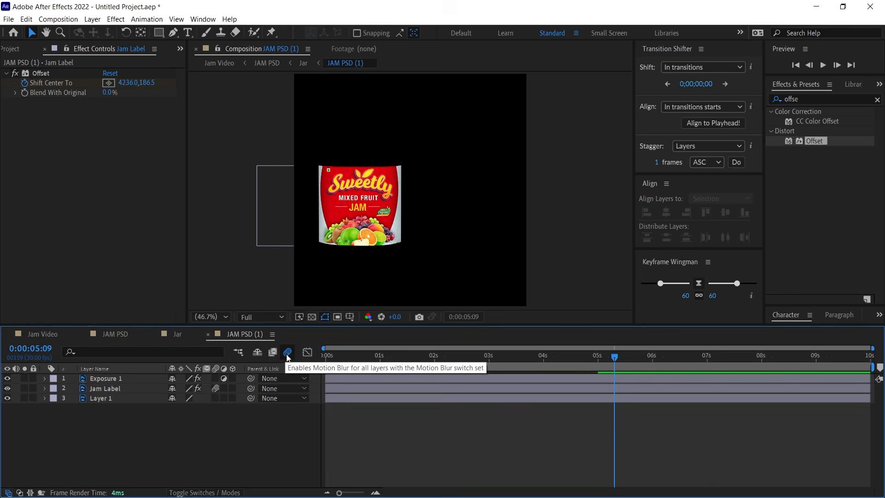
Step: Enable motion blur for Layer 1 and Jam Jar in the Jar composition, and return to the JAM PSD composition
click(209, 336)
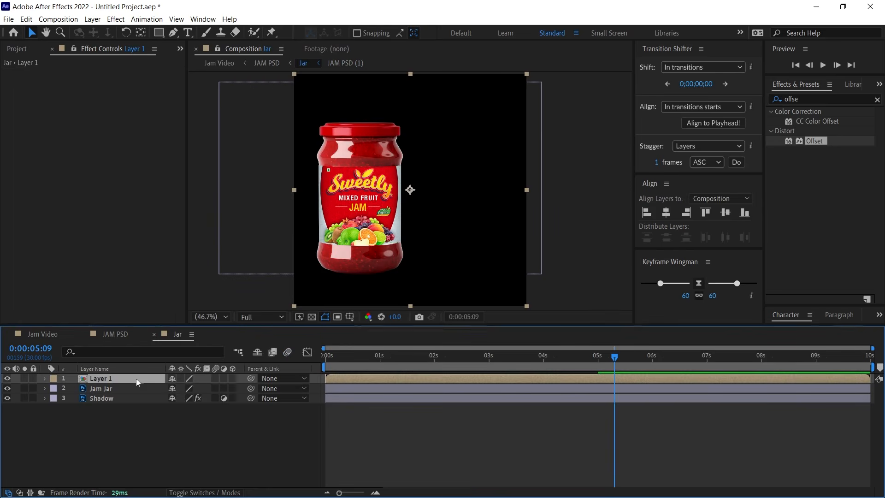
click(216, 379)
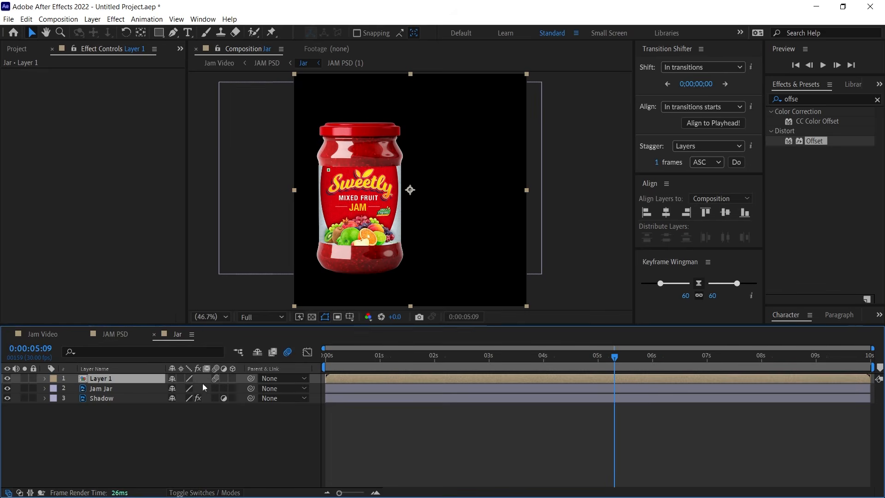
key(ctrl+w)
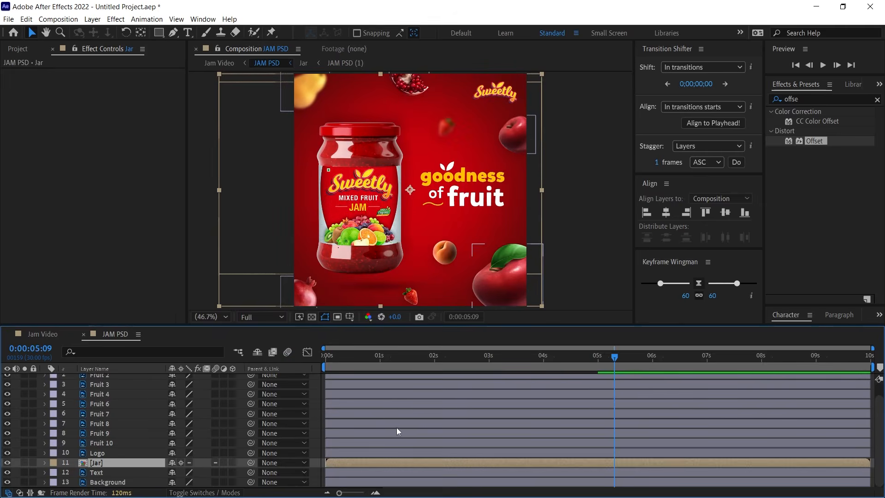
Step: Play the JAM PSD composition from the start and examine the rotating label within the full poster
key(Home)
key(space)
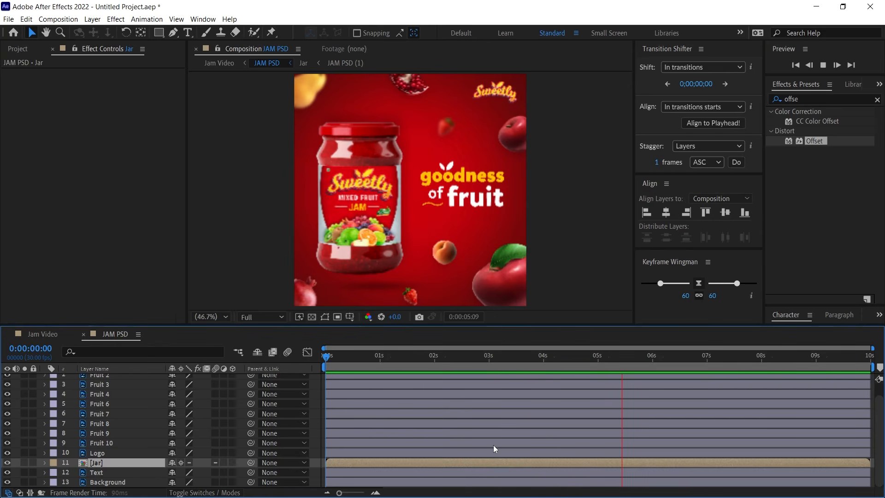
key(space)
scroll(438, 246, down, 2)
scroll(418, 234, up, 2)
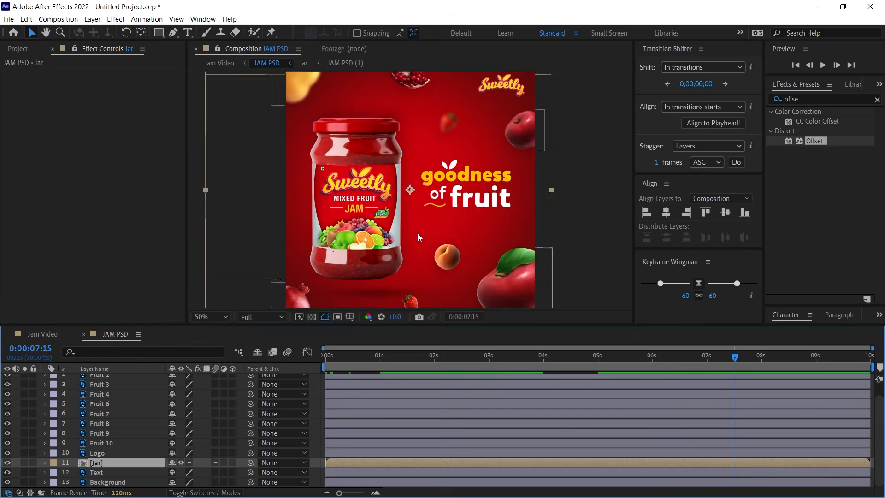
scroll(418, 233, down, 2)
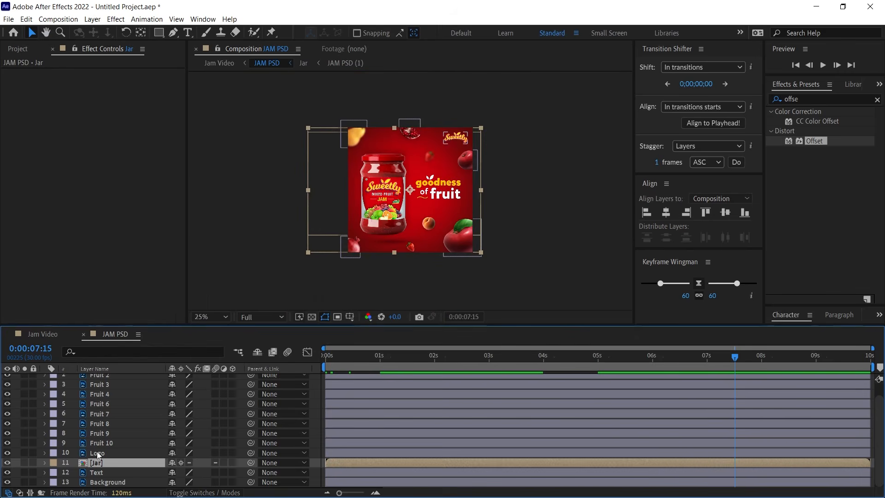
Step: Solo the Jar and Background layers and examine the shadow beneath the jar
click(24, 462)
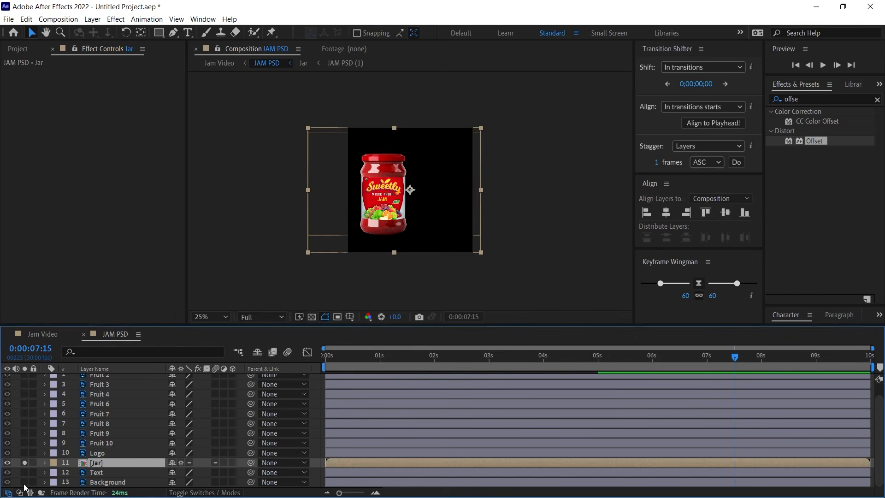
click(25, 482)
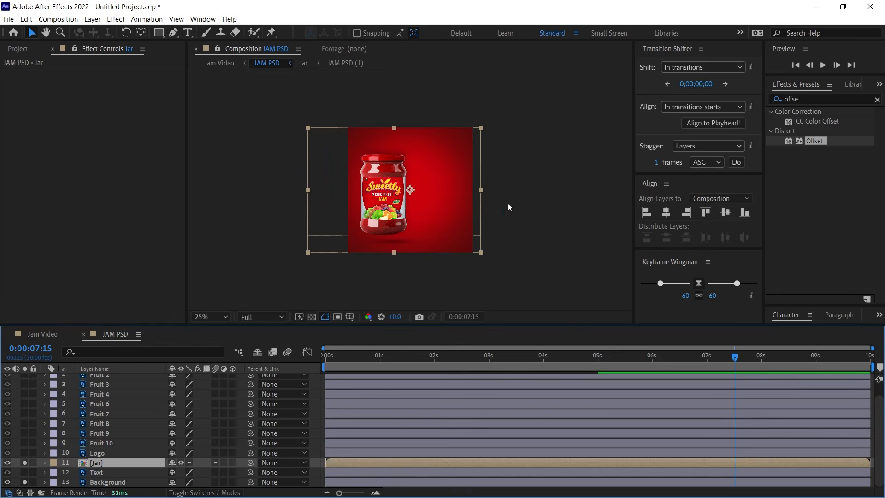
scroll(412, 248, up, 2)
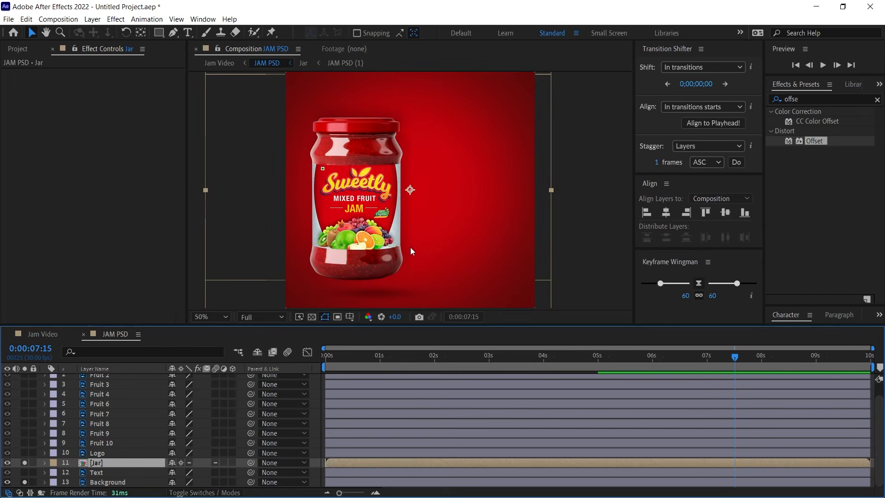
scroll(410, 251, down, 2)
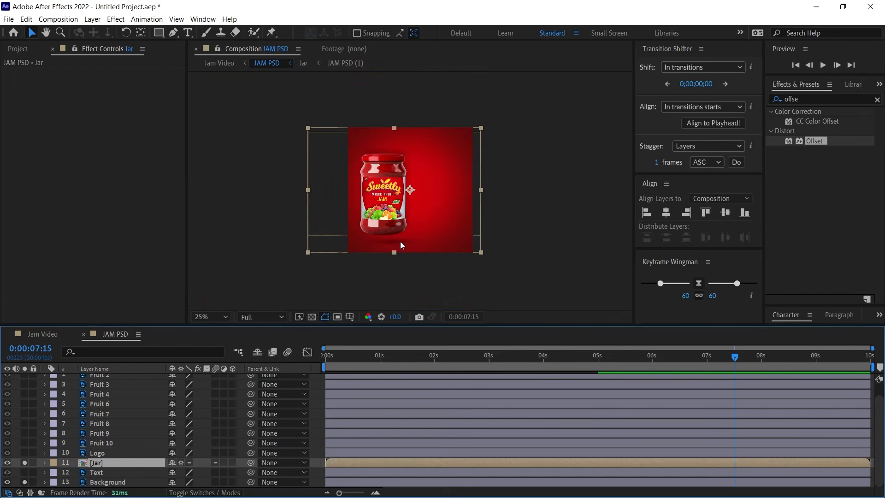
scroll(400, 243, up, 2)
drag(399, 257, 402, 214)
key(v)
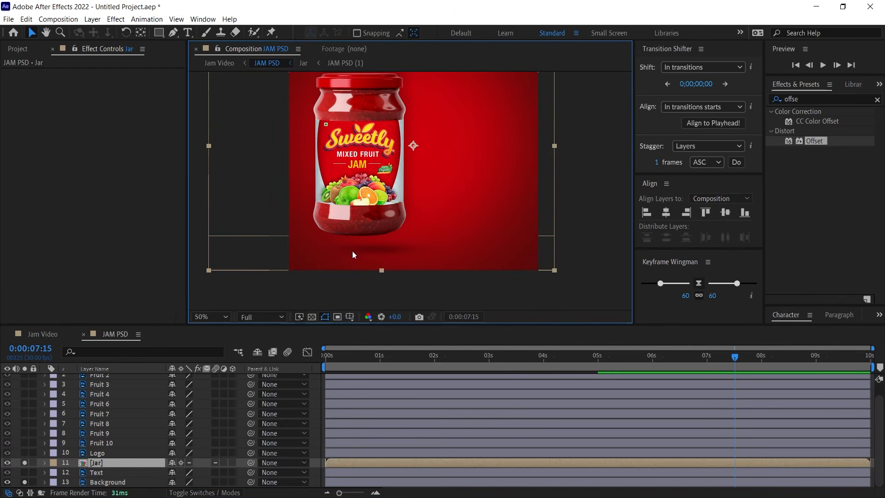
Step: Open the Jar composition, inspect the Shadow layer's Exposure effect, and compare it with the JAM PSD composition
double_click(101, 466)
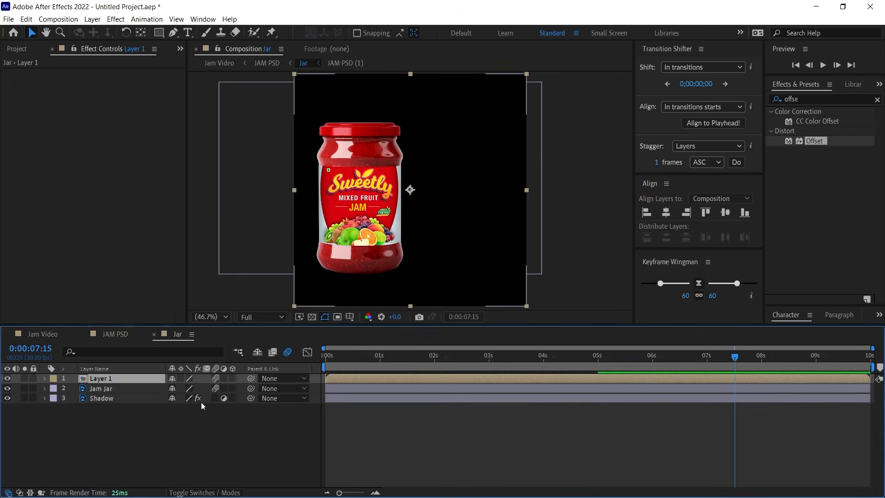
click(128, 398)
key(Return)
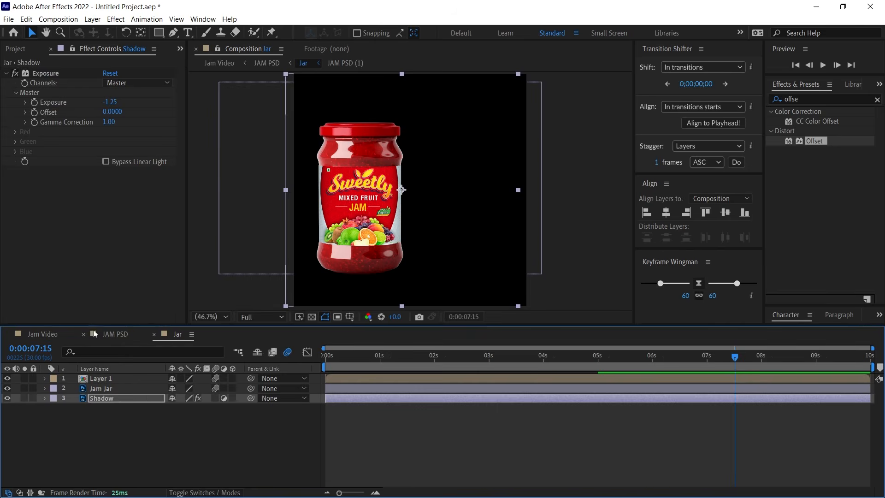
click(109, 333)
click(171, 335)
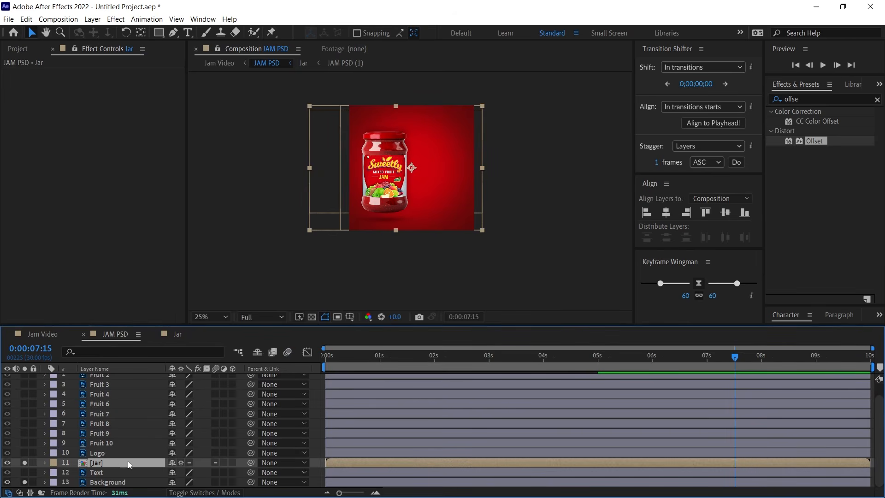
Step: Reveal the Jar layer's Position and Rotation and add a keyframe for each at 1 second
key(p)
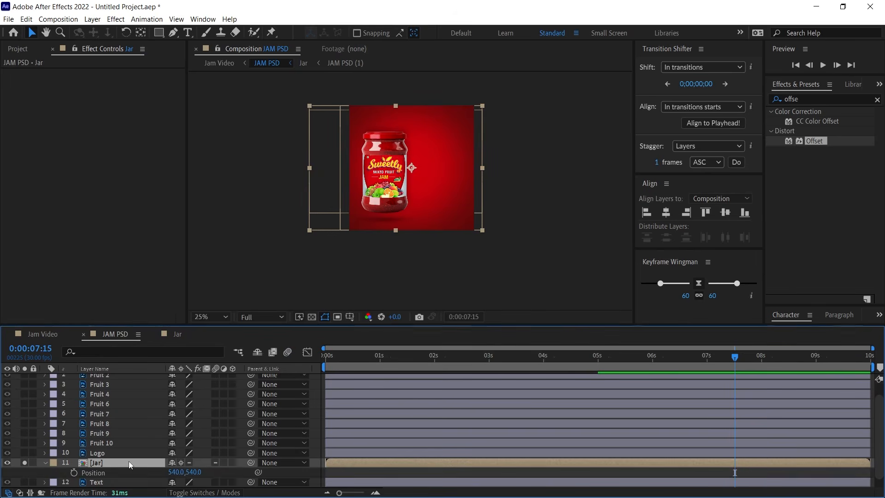
scroll(129, 462, down, 1)
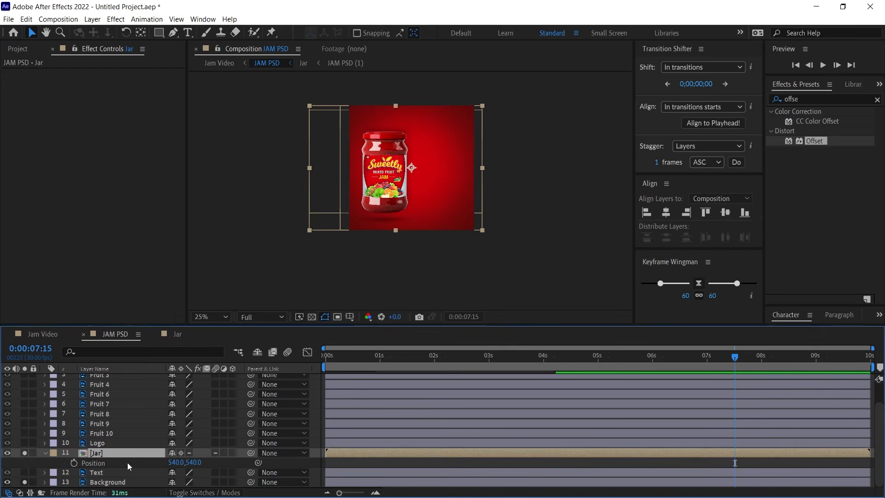
key(shift+r)
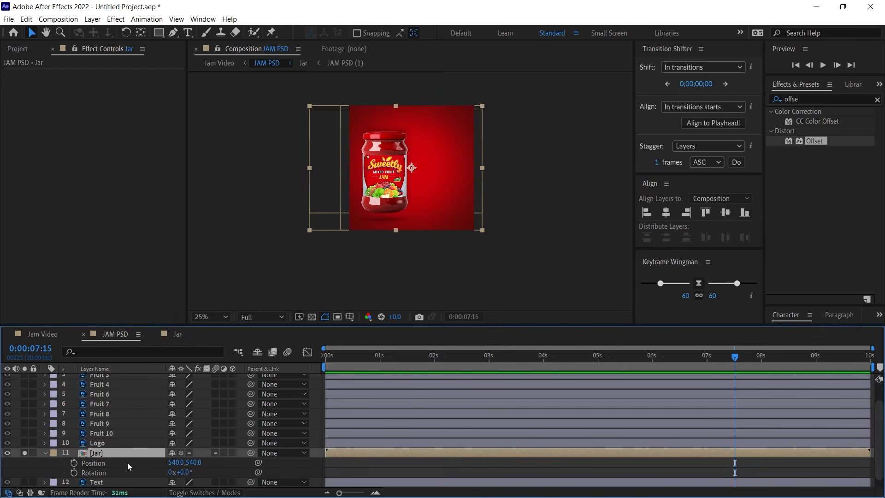
scroll(115, 462, down, 1)
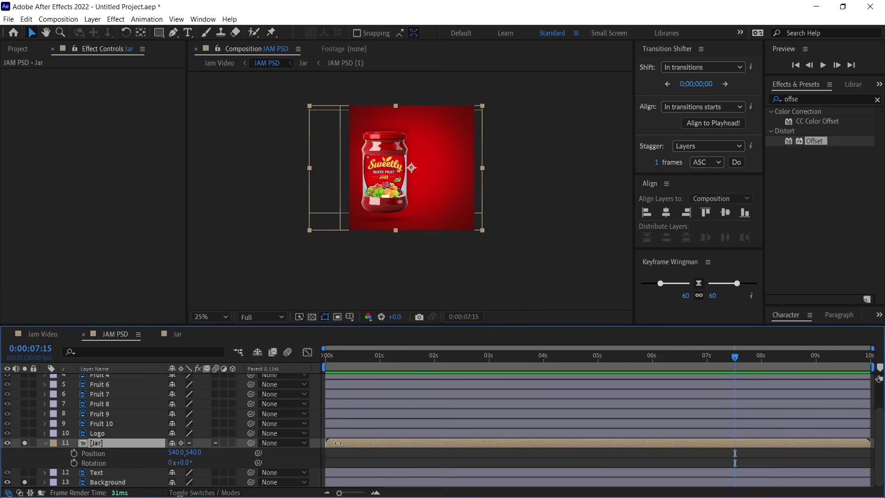
mouse_move(392, 358)
mouse_down()
mouse_move(209, 359)
mouse_move(379, 370)
mouse_up()
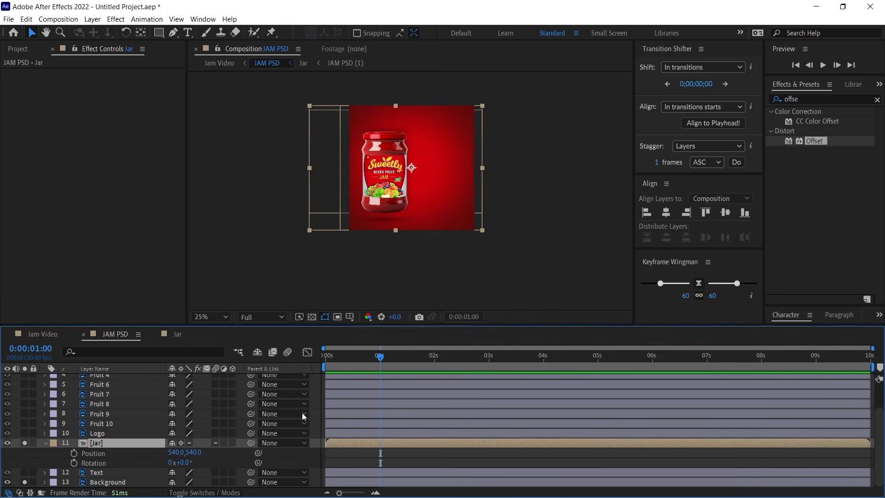
click(75, 454)
click(75, 463)
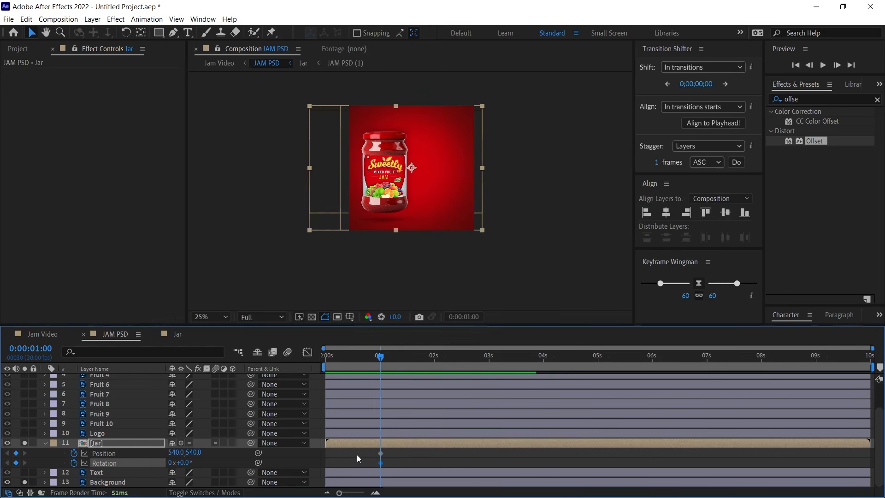
Step: At 0 seconds, set the Jar's X position to 1581 so it starts outside the frame, keeping Y at 540
drag(386, 363, 268, 358)
drag(197, 453, 204, 455)
key(ctrl+z)
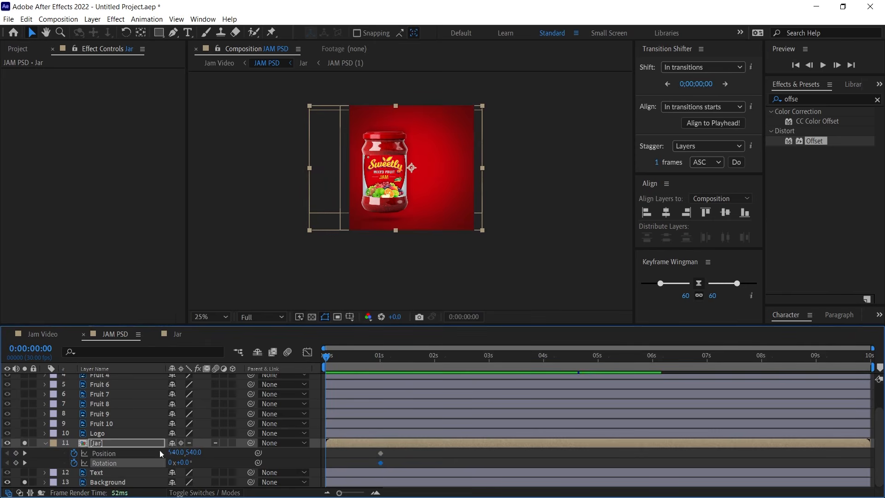
drag(176, 452, 794, 450)
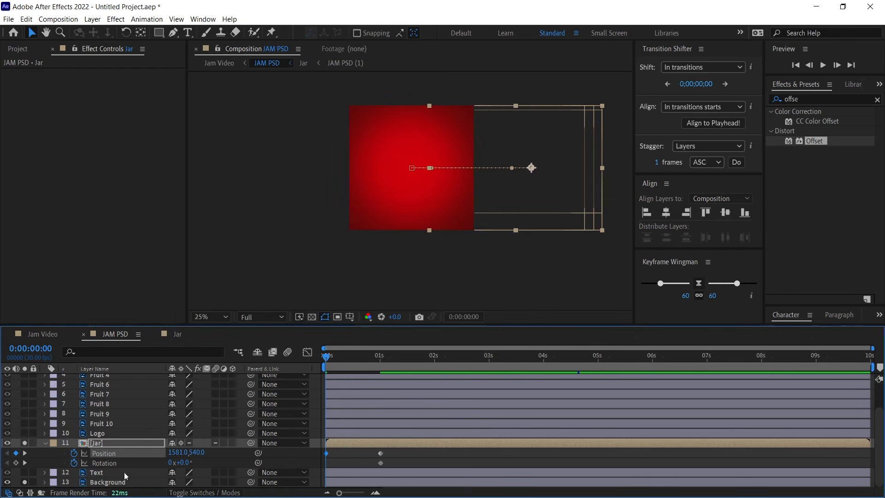
Step: Add a Jar Rotation keyframe of -4° at 0 seconds and preview the entrance
click(16, 463)
drag(335, 367, 318, 365)
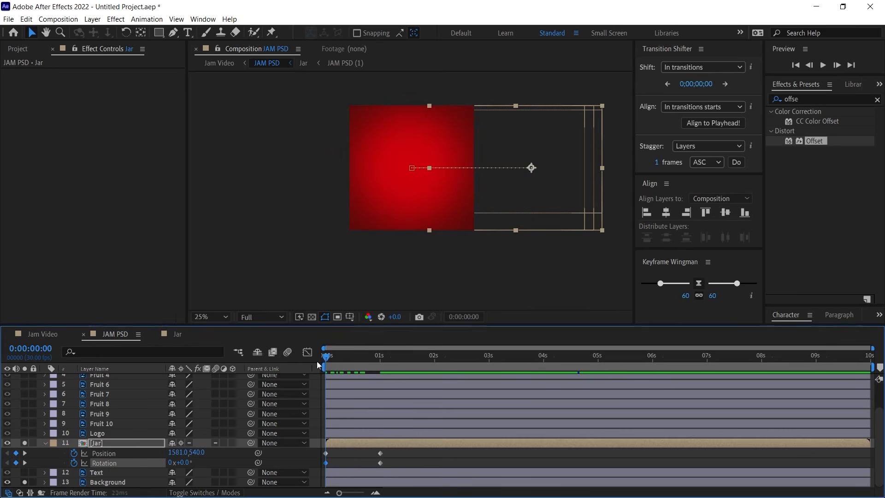
mouse_move(185, 465)
mouse_down()
mouse_move(194, 464)
mouse_move(183, 463)
mouse_up()
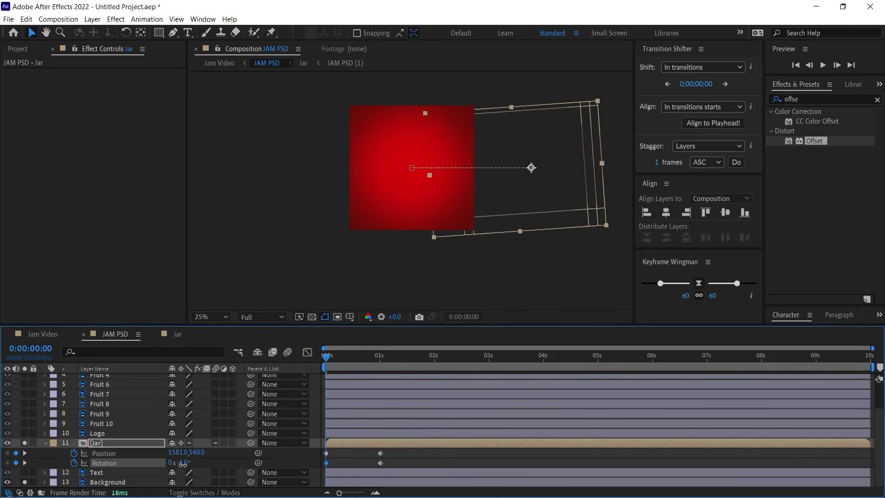
click(186, 463)
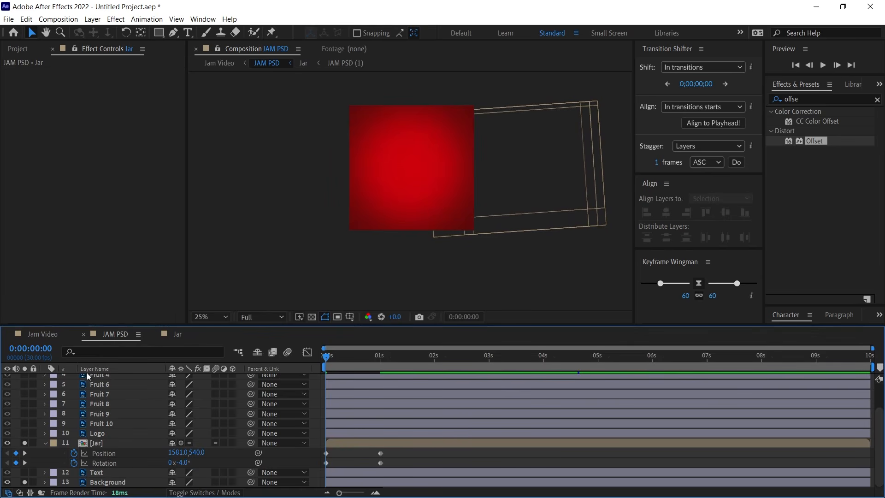
key(space)
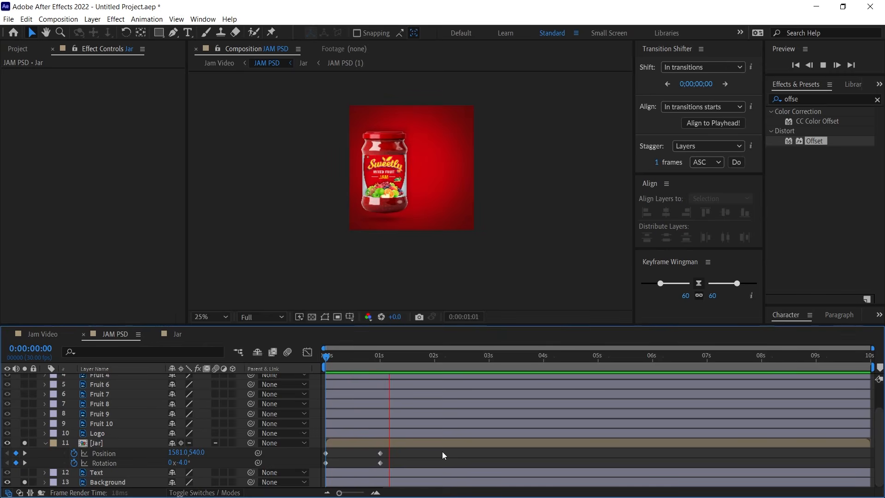
Step: Set the Jar's Rotation keyframe at 1 second to 4° and preview the entrance from the start
drag(371, 363, 380, 365)
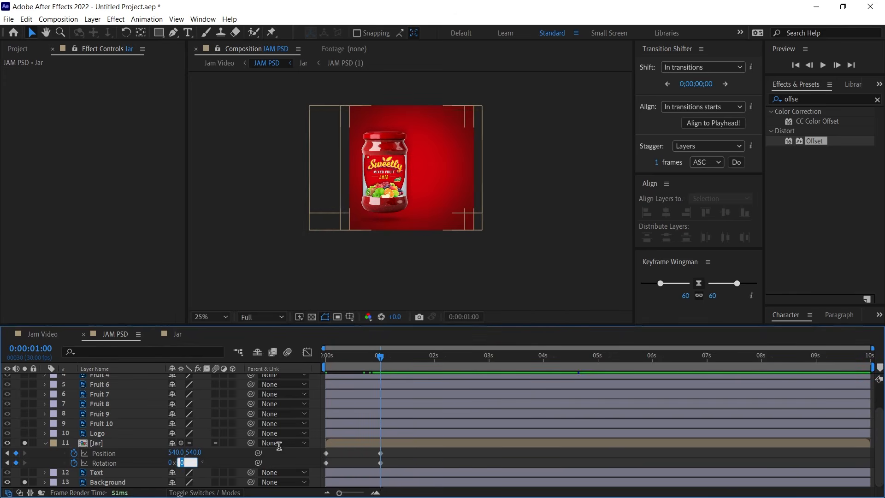
key(Up)
key(Up)
key(Up)
key(Up)
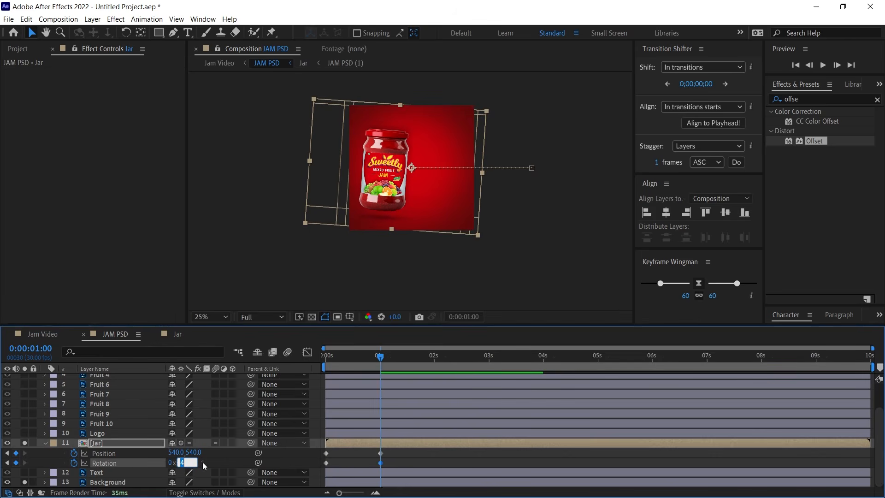
drag(380, 358, 207, 364)
key(space)
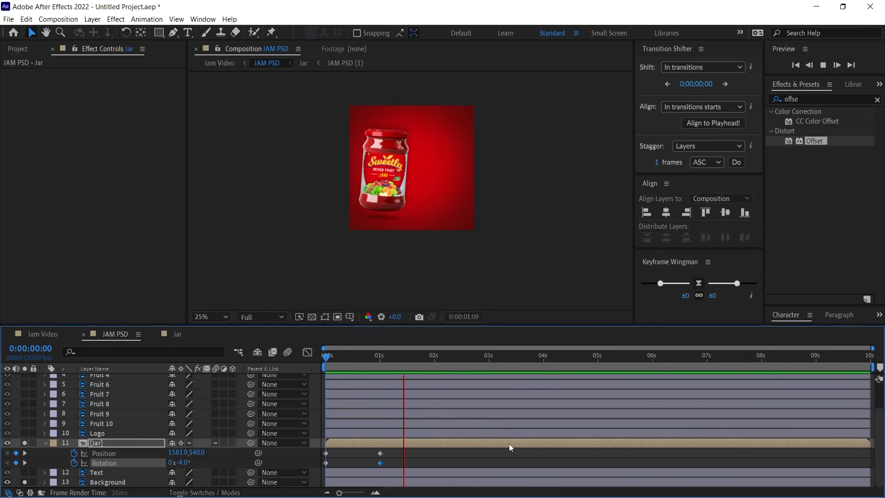
key(space)
Step: Add hold keyframes for the Jar's Position and Rotation at 4 seconds
drag(329, 369, 449, 369)
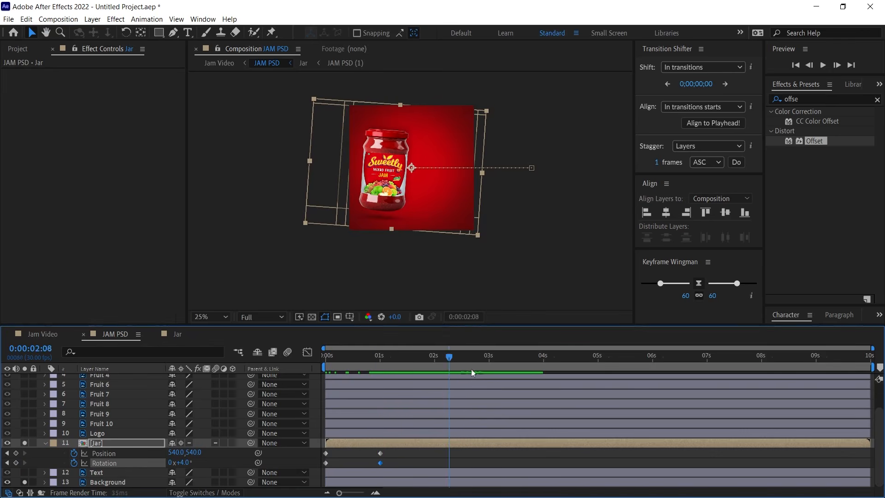
drag(535, 379, 543, 380)
click(16, 453)
click(16, 463)
Step: At 0:00:04:14, raise the Jar by setting its Y position to 486
drag(544, 360, 570, 358)
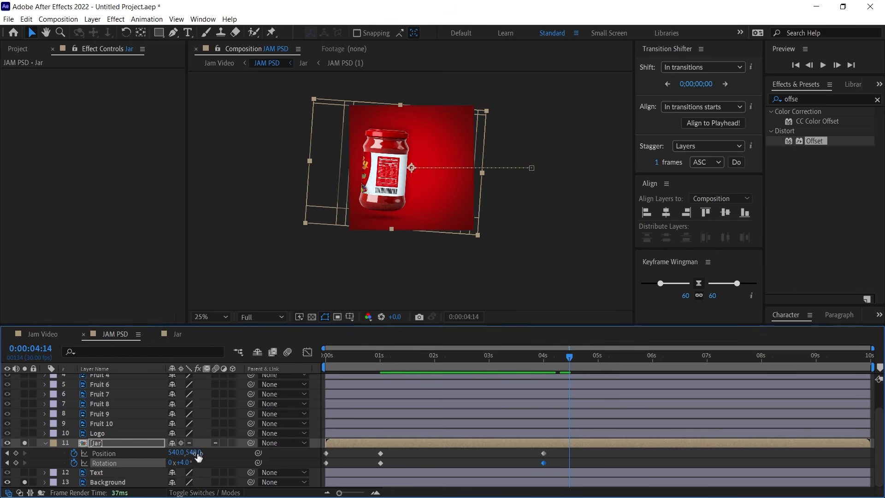
drag(190, 452, 165, 453)
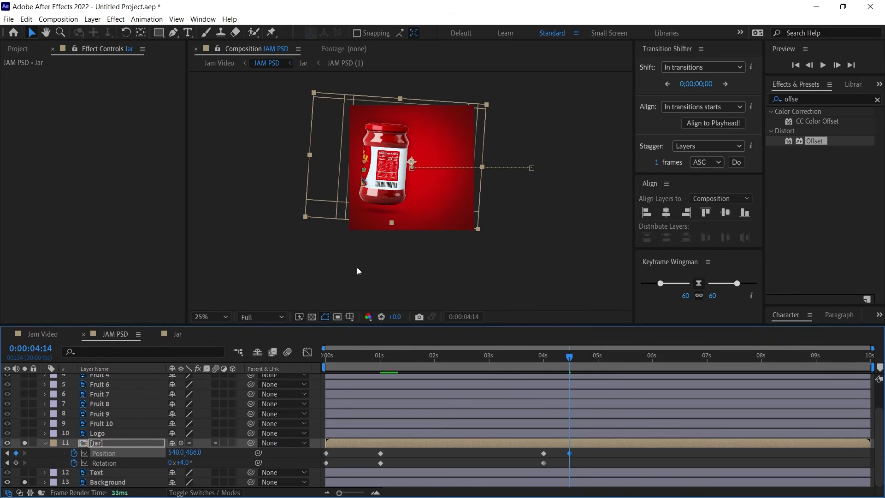
scroll(379, 210, up, 2)
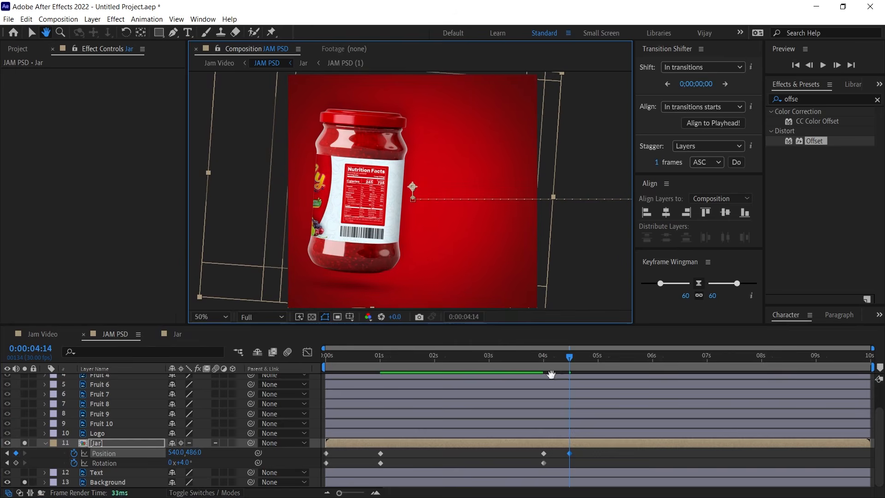
Step: Paste the Jar's 4-second Position keyframe at 0:00:04:28 and preview the bounce
drag(570, 362, 599, 365)
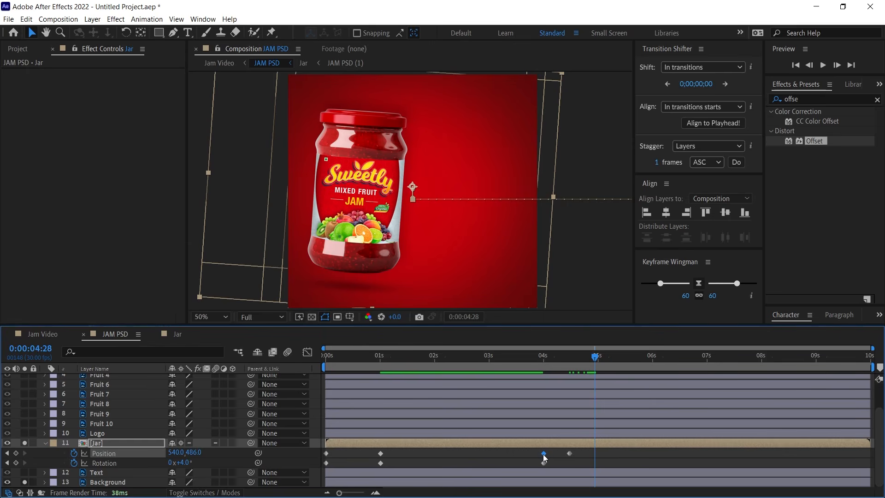
drag(595, 360, 595, 362)
key(ctrl+v)
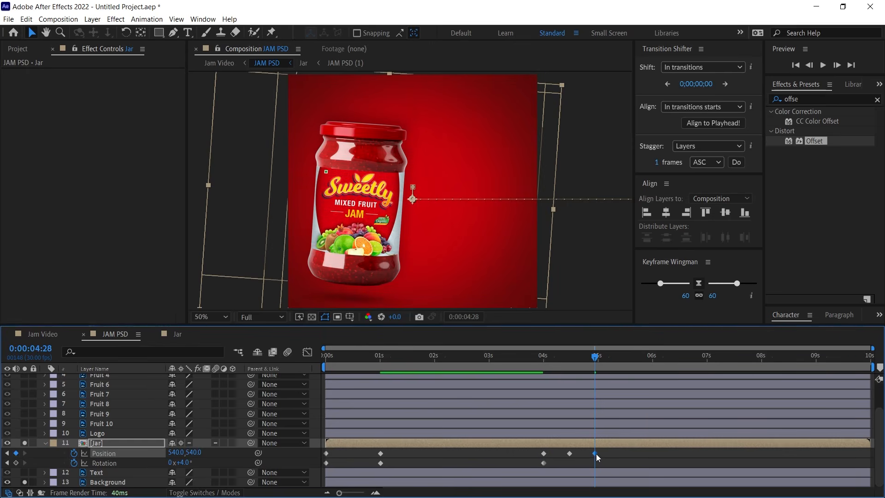
key(space)
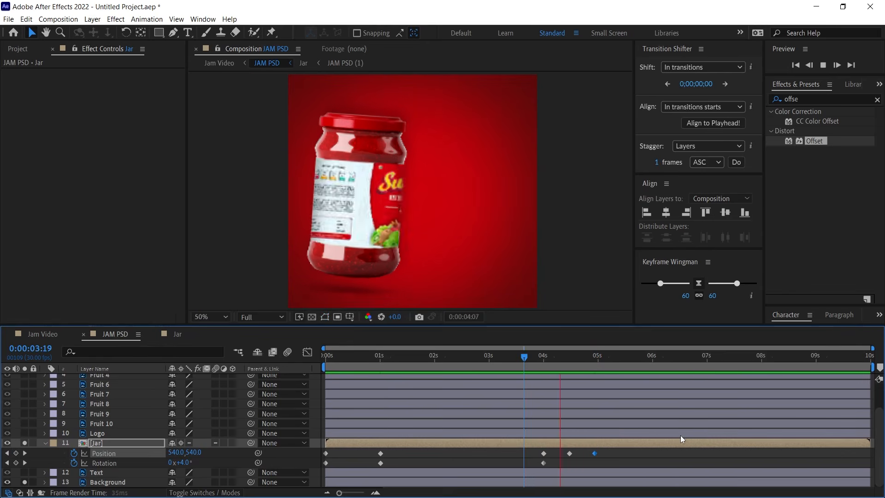
click(530, 361)
key(space)
key(space)
Step: At 0:00:09:17, set the Jar's X position to 563 and its Rotation to 5°
drag(578, 361, 849, 369)
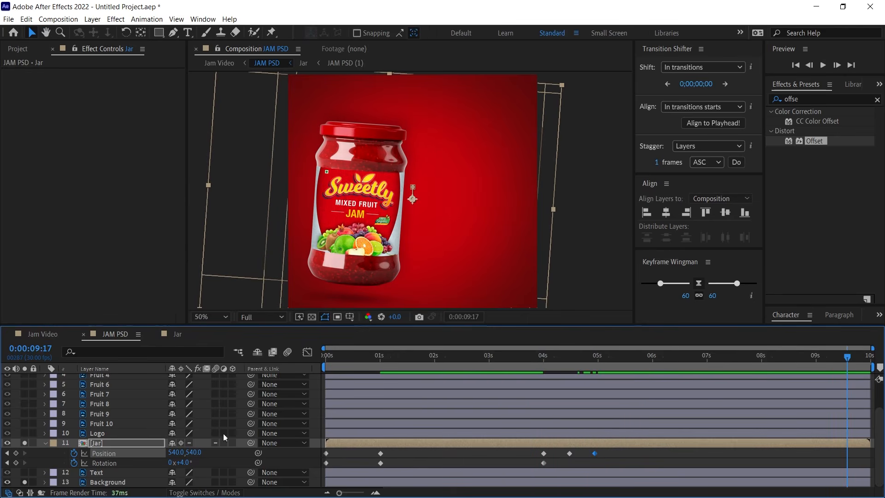
drag(173, 456, 193, 467)
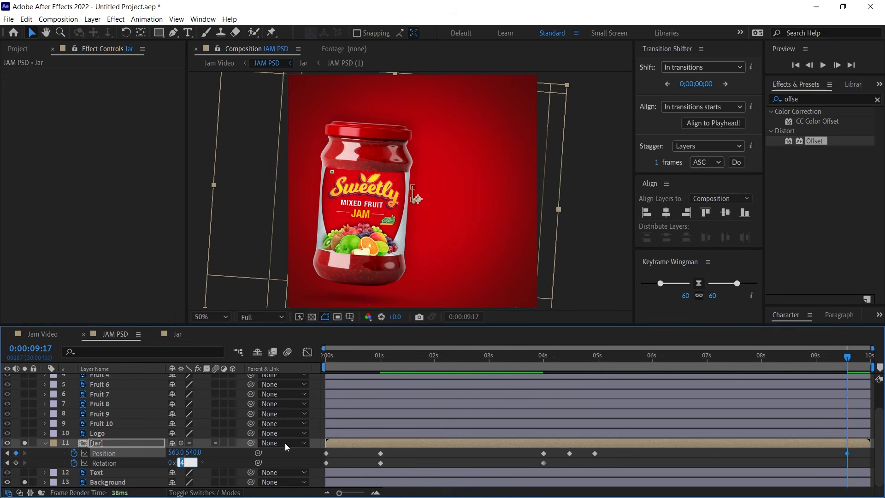
text(5)
key(Return)
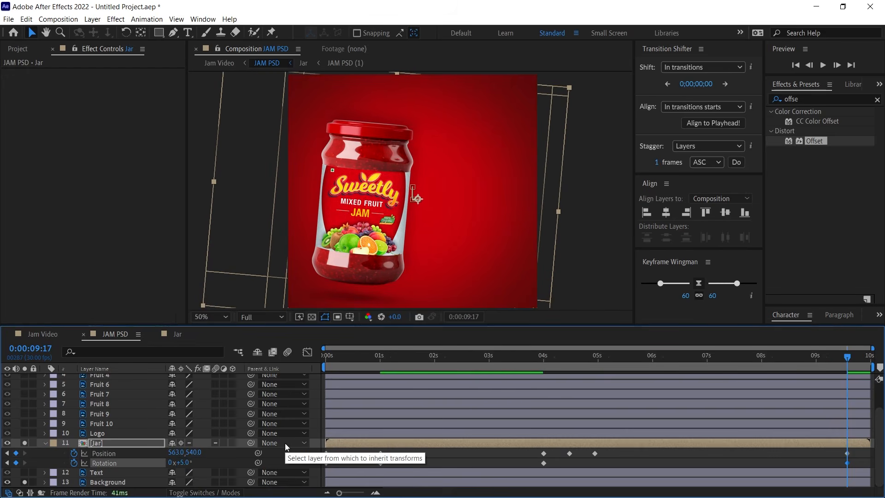
Step: Apply Easy Ease to all Jar keyframes, shape the entrance speed graph to start fast and slow down toward 1 second, and preview it
drag(867, 458, 276, 483)
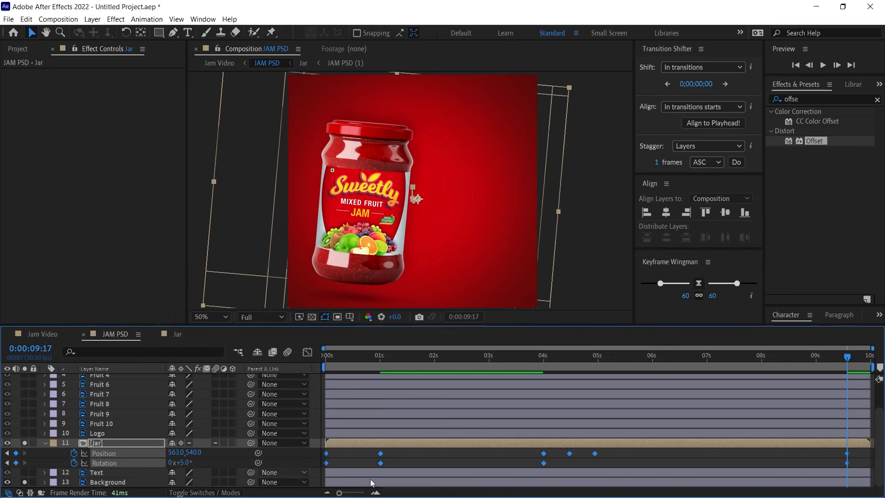
key(F9)
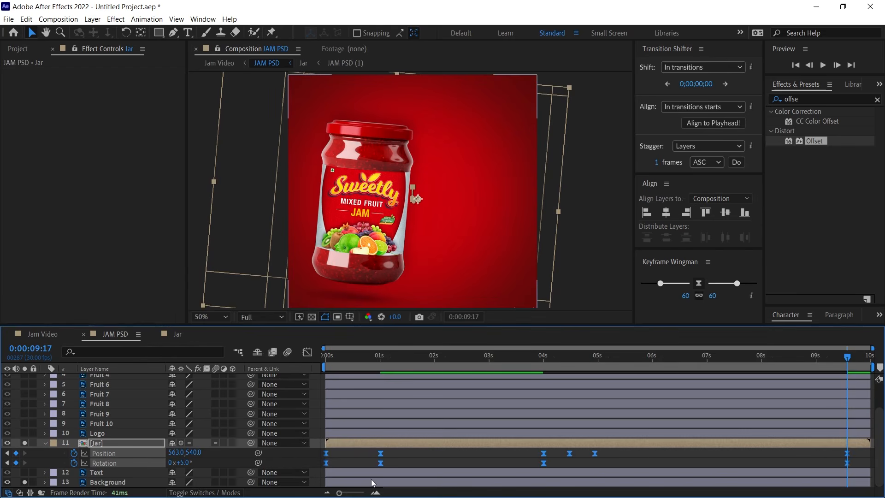
click(308, 353)
drag(372, 463, 329, 460)
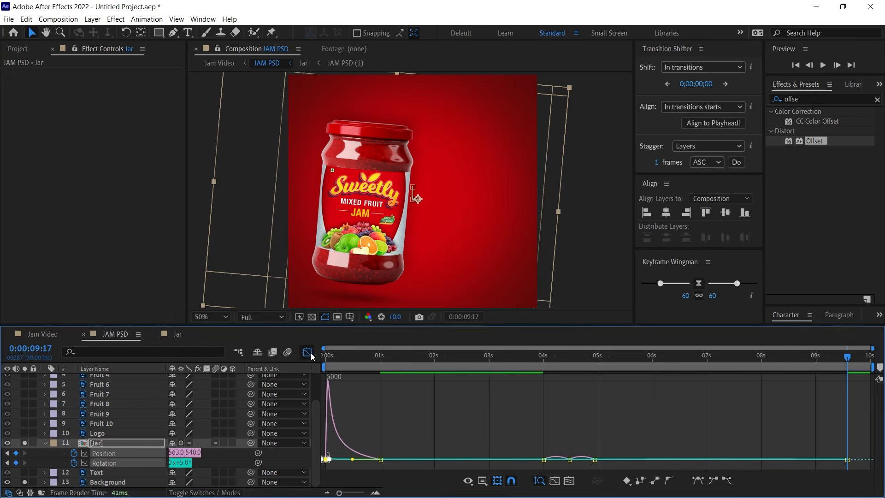
click(307, 353)
key(space)
drag(516, 358, 323, 360)
key(space)
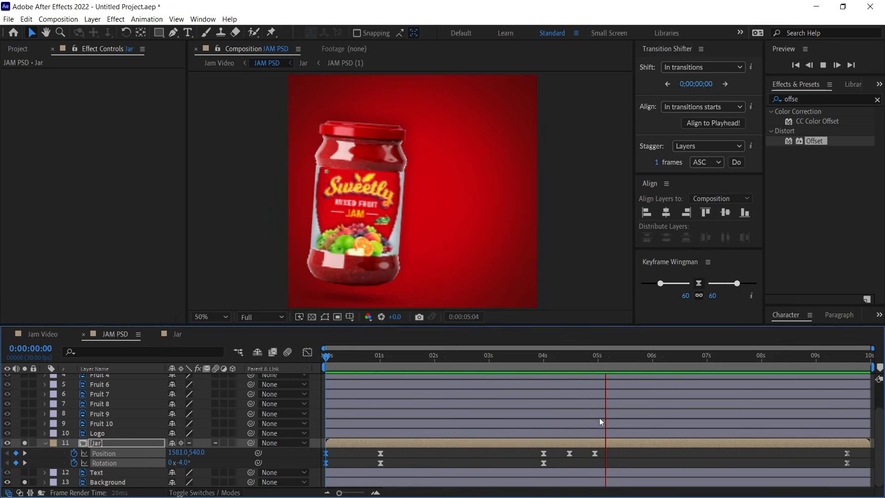
Step: Move the Jar's last Position and Rotation keyframes to 0:00:09:29, set that Position to 575, 548, and preview the animation
drag(861, 449, 869, 466)
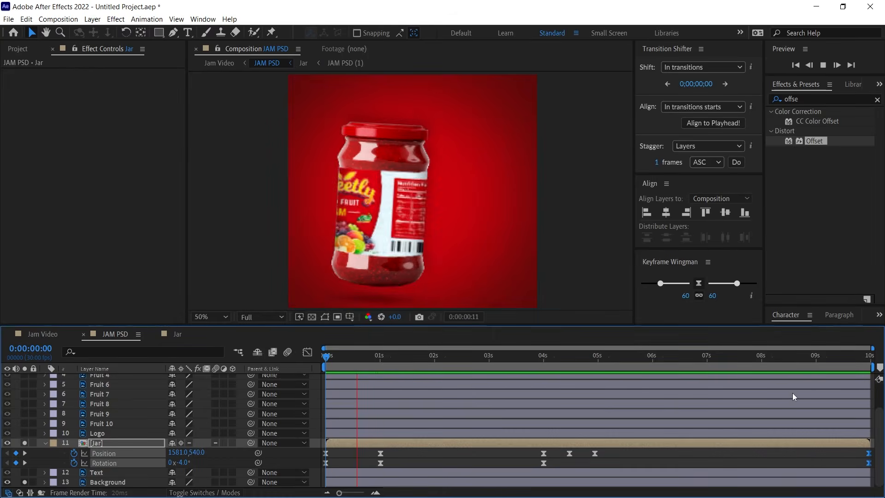
drag(815, 360, 864, 372)
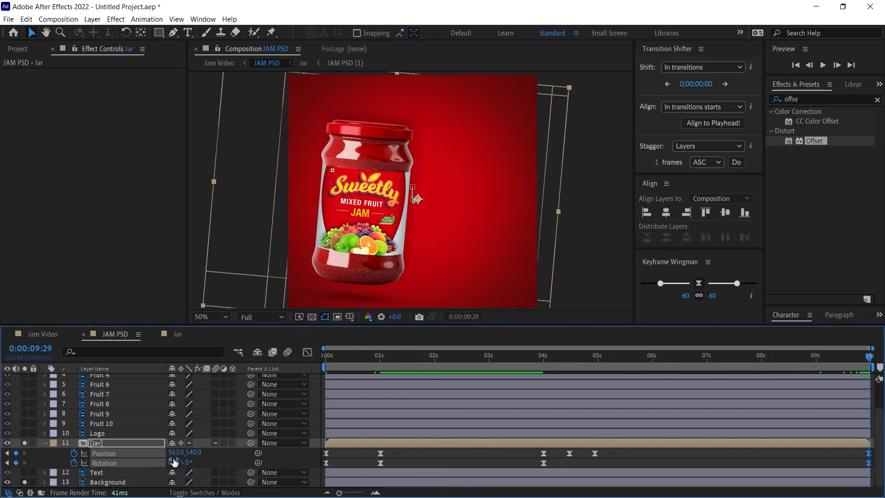
drag(186, 454, 202, 452)
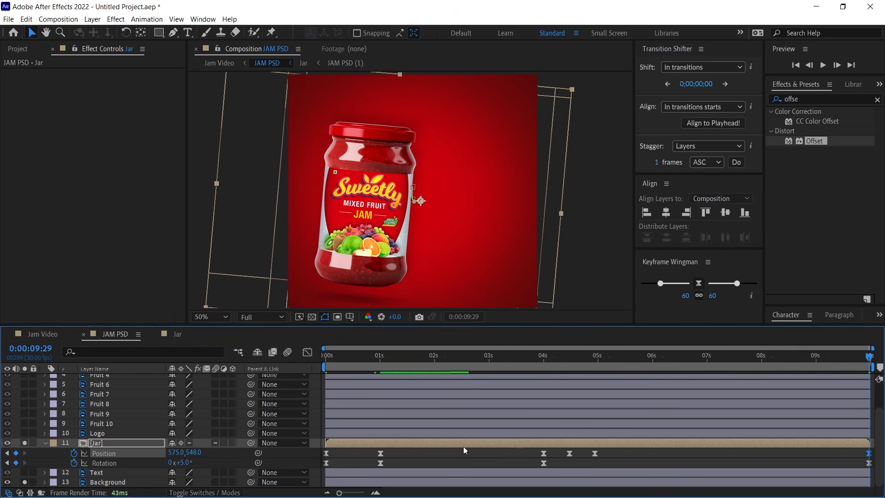
key(space)
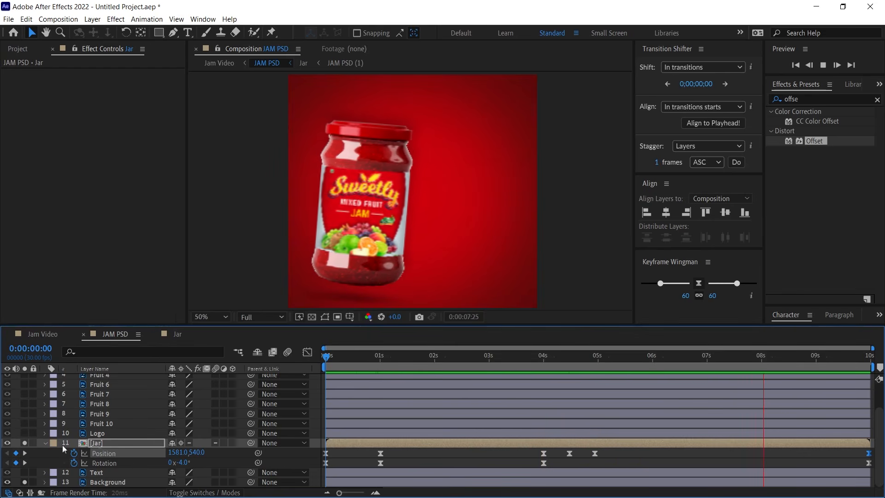
Step: Collapse the Jar layer's properties, return to the start, and unsolo the Jar and Background layers to show the full poster
click(44, 443)
key(space)
drag(376, 364, 278, 363)
click(25, 463)
click(24, 482)
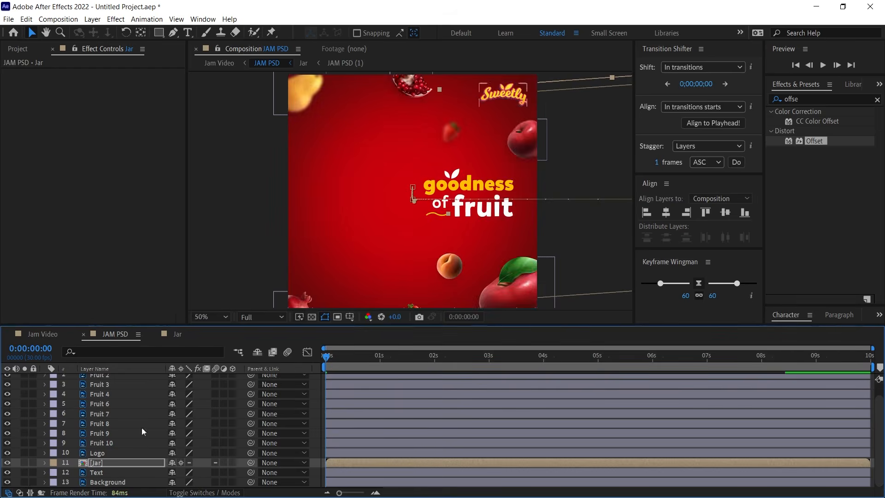
scroll(399, 290, down, 2)
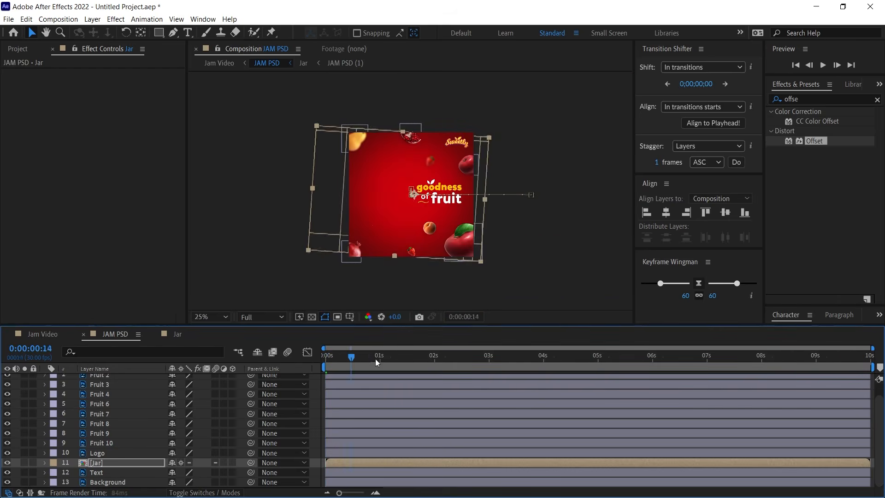
Step: Preview the full poster animation with the composition view fitted to the available space
key(space)
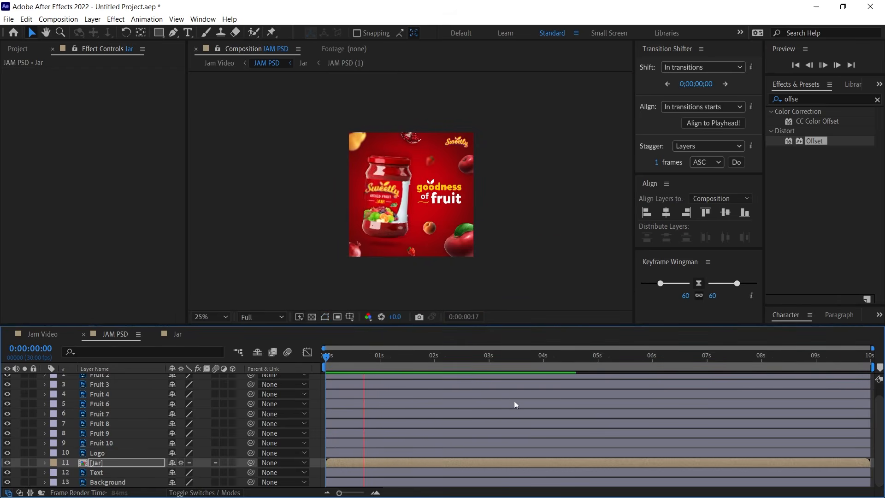
click(226, 317)
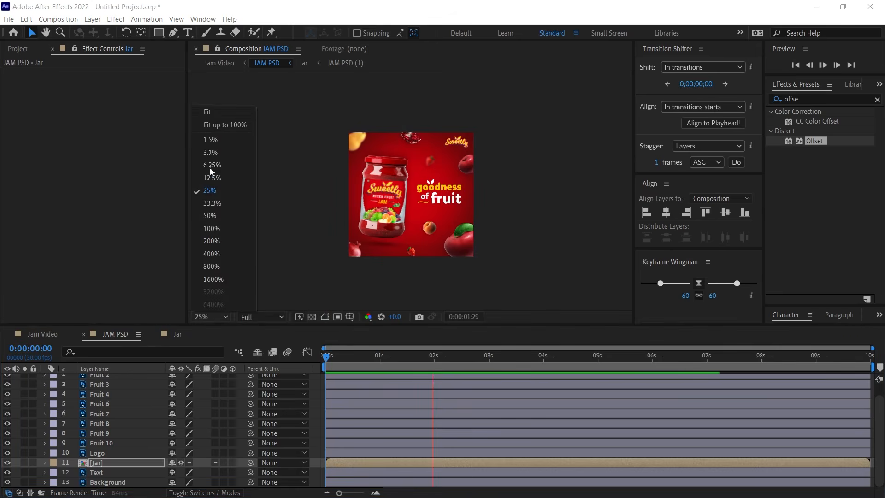
click(207, 115)
key(space)
drag(364, 356, 384, 359)
click(600, 230)
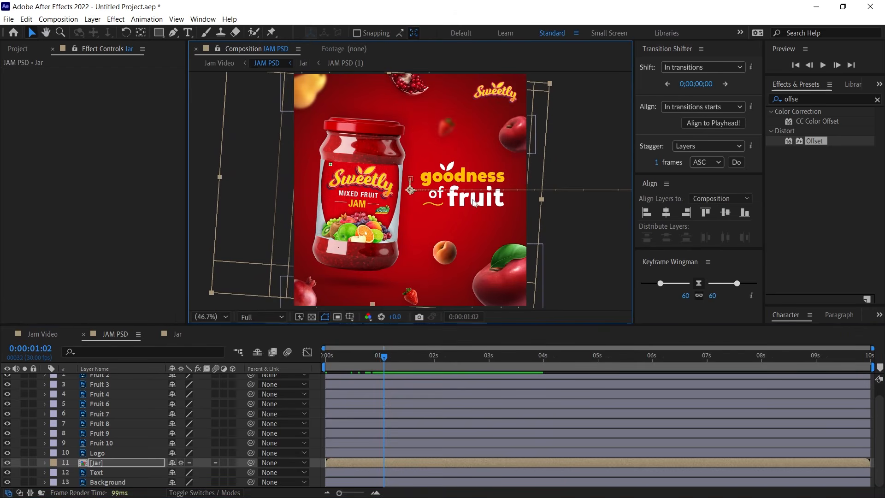
Step: Add a Position keyframe to the Text layer at 0:00:00:27, keeping the text at its final place
click(122, 471)
drag(351, 358, 374, 358)
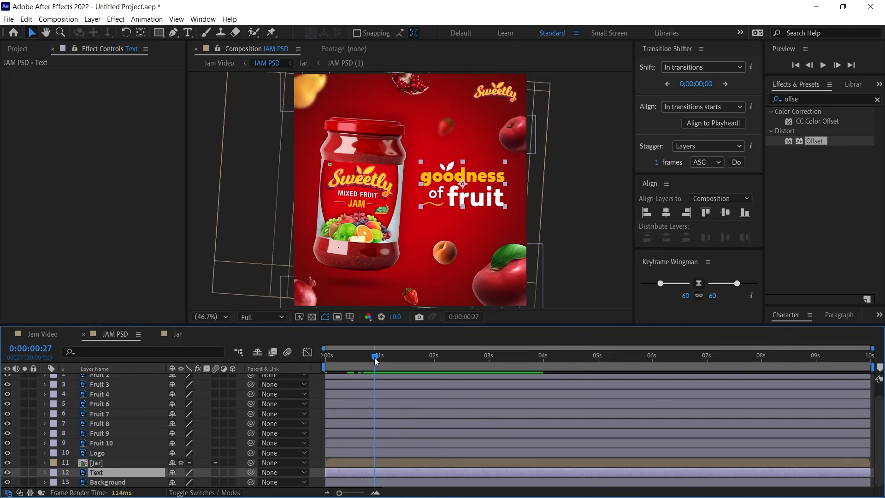
key(p)
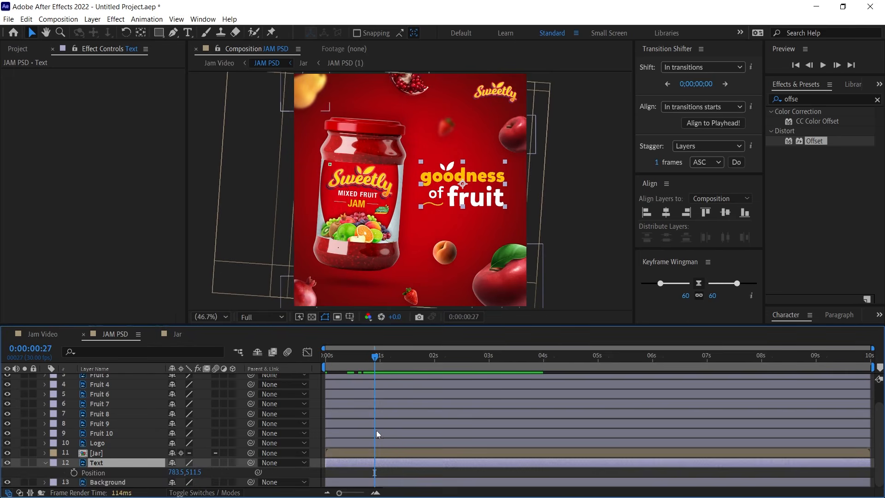
click(74, 472)
Step: At 0:00:00:15, set the Text layer's X position to -224.5 and preview the slide-in from the start
drag(378, 358, 355, 361)
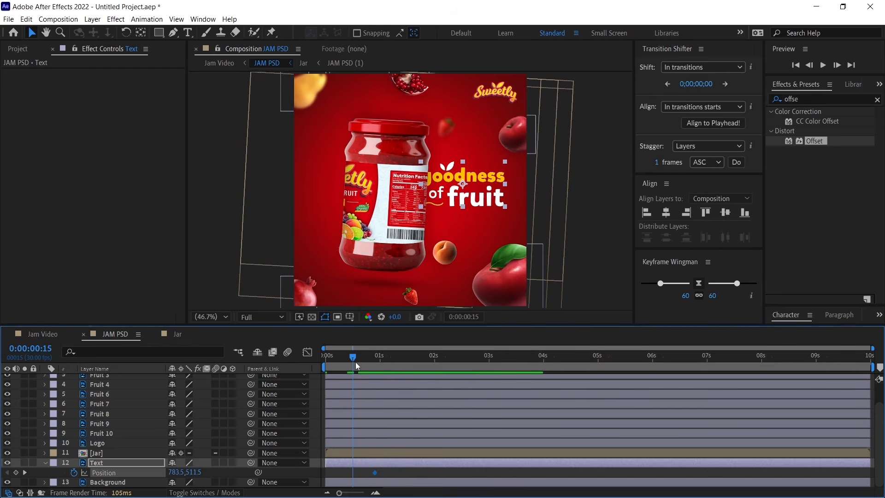
drag(174, 472, 69, 472)
key(space)
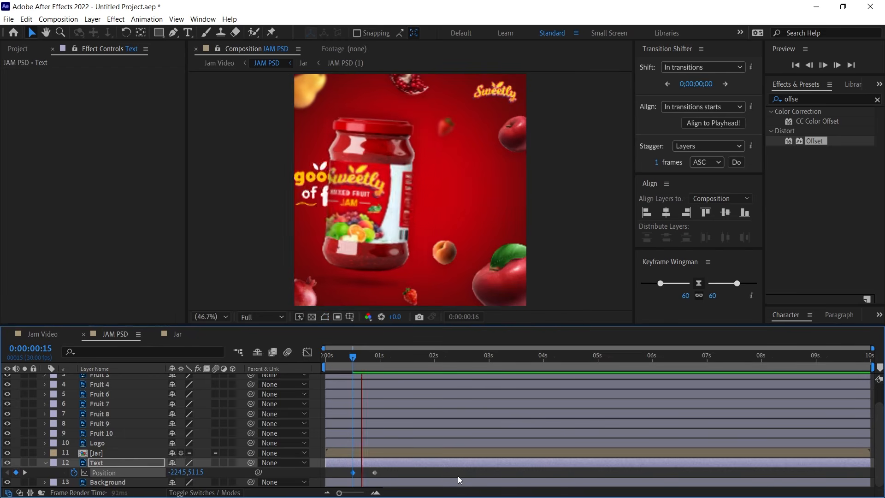
drag(340, 358, 222, 366)
key(space)
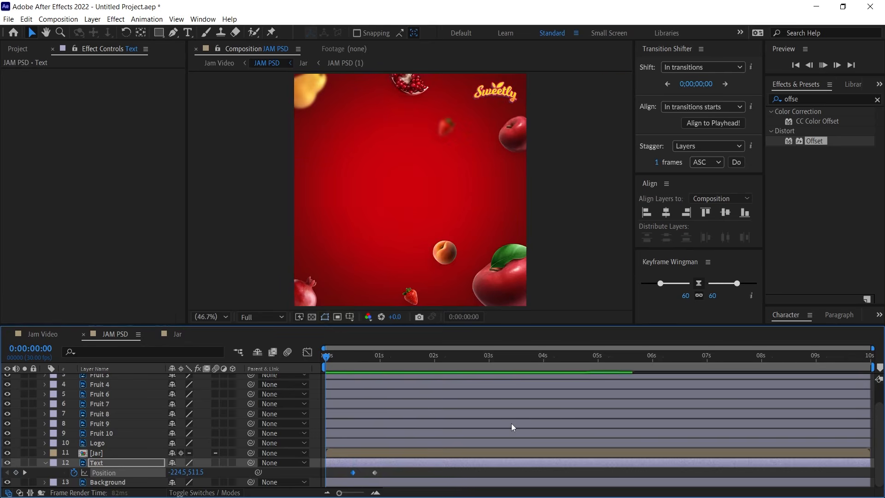
drag(347, 361, 239, 365)
key(space)
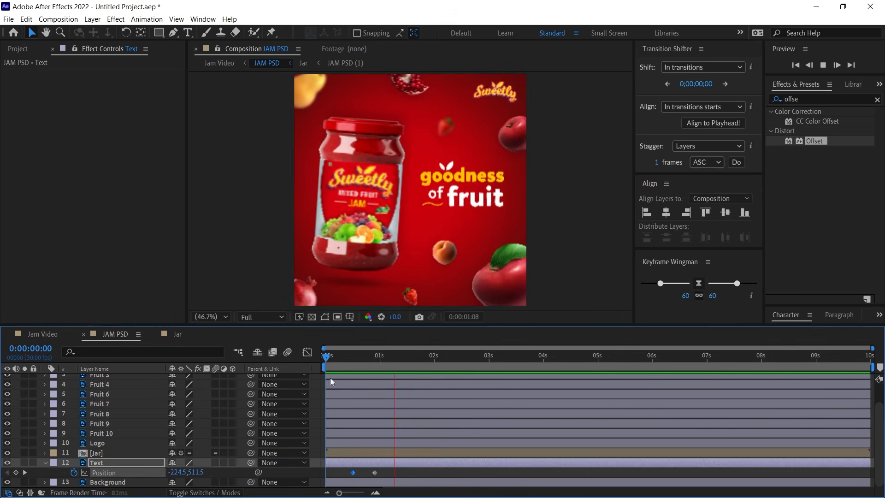
key(space)
key(space)
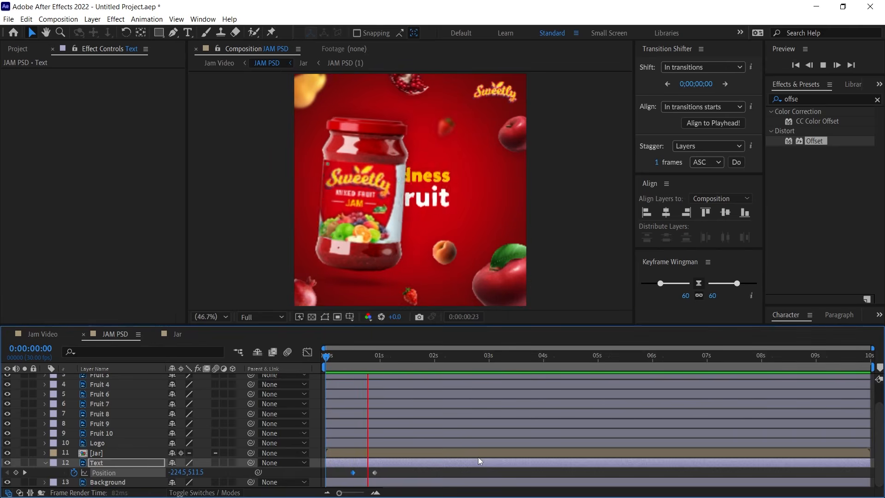
key(space)
Step: Apply Easy Ease to both Text Position keyframes, shape the speed graph to slow down toward the end, and preview it
mouse_move(355, 361)
mouse_down()
mouse_move(327, 360)
mouse_move(365, 360)
mouse_move(341, 362)
mouse_up()
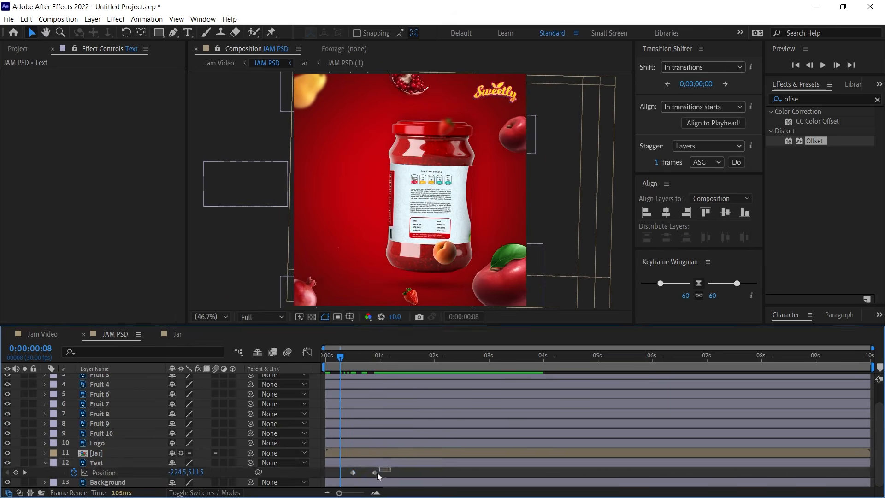
drag(345, 481, 346, 480)
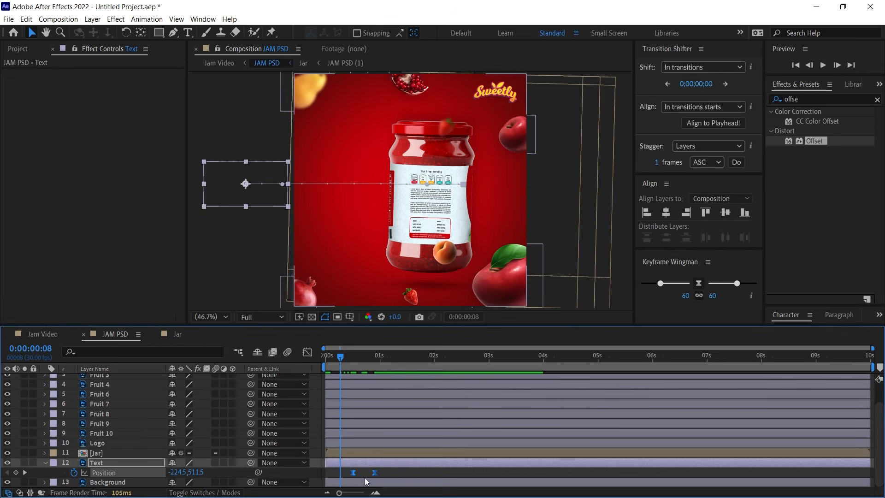
click(307, 352)
click(374, 464)
scroll(358, 466, up, 4)
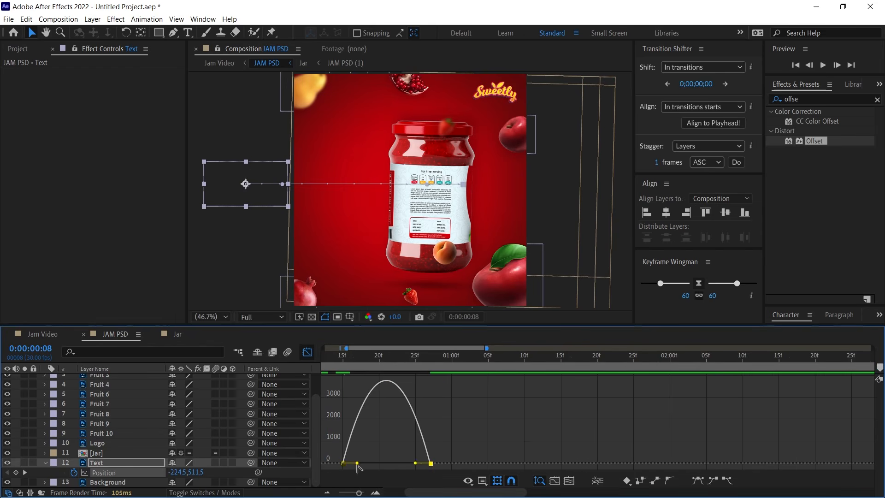
drag(416, 463, 390, 475)
click(306, 355)
scroll(395, 417, down, 4)
key(space)
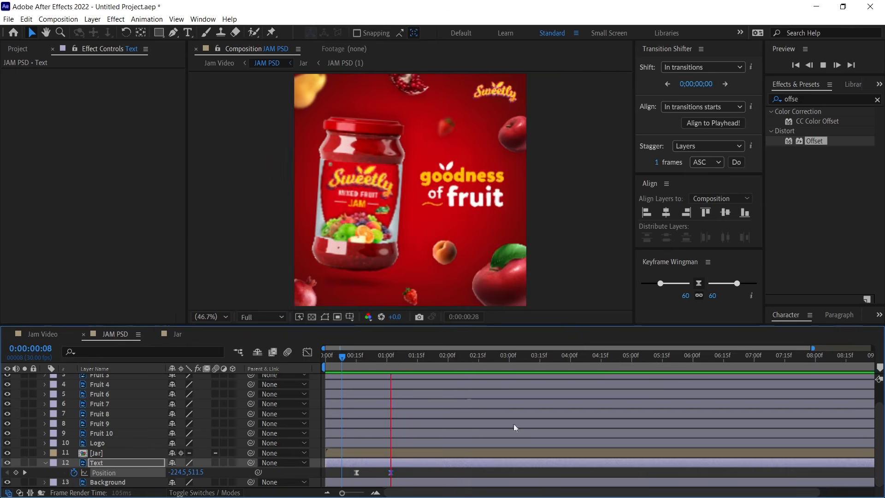
key(space)
key(space)
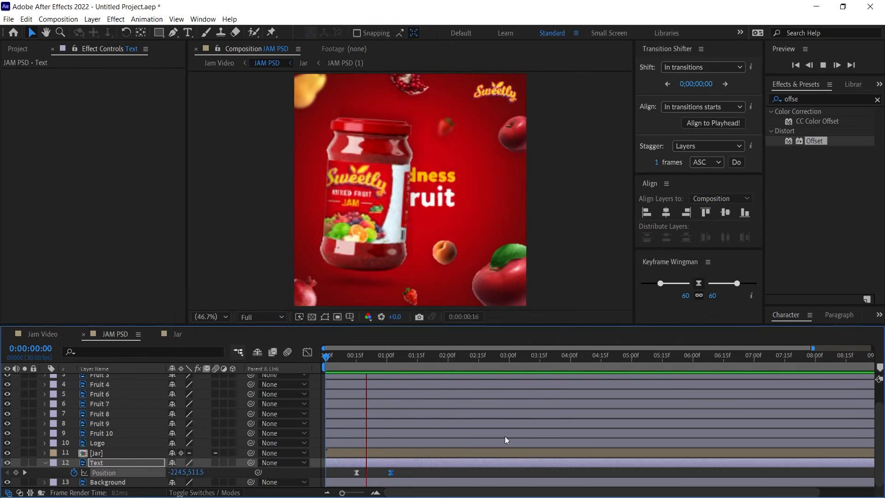
click(360, 356)
key(space)
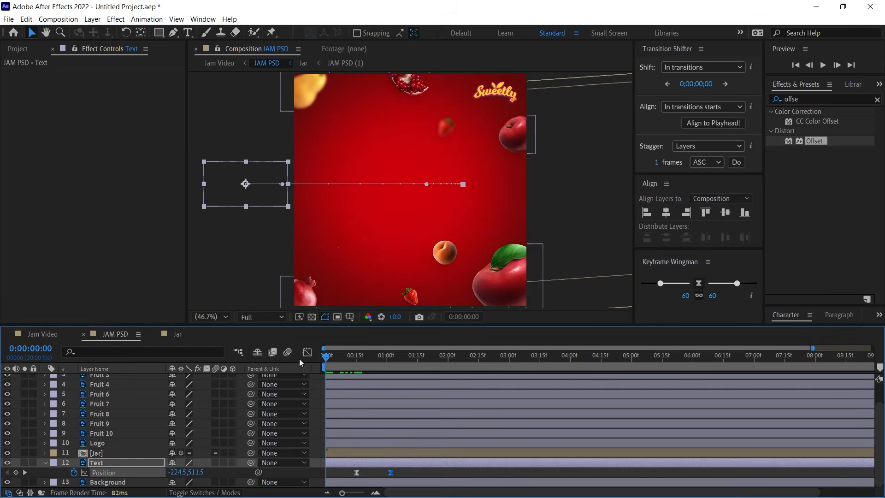
Step: Try adjusting the Text layer's first Position keyframe at 0:00:00:15, undo the change, and check the entrance around it
mouse_move(361, 357)
mouse_down()
mouse_move(325, 358)
mouse_move(358, 359)
mouse_up()
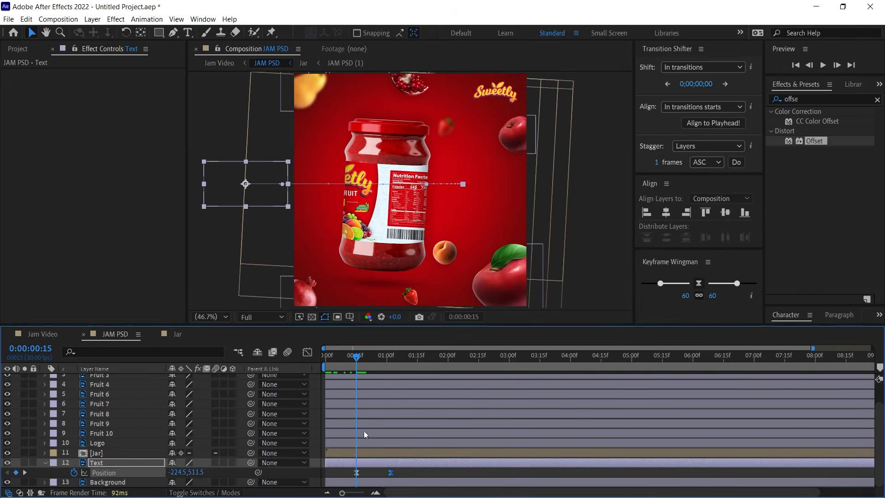
drag(361, 474, 373, 476)
key(space)
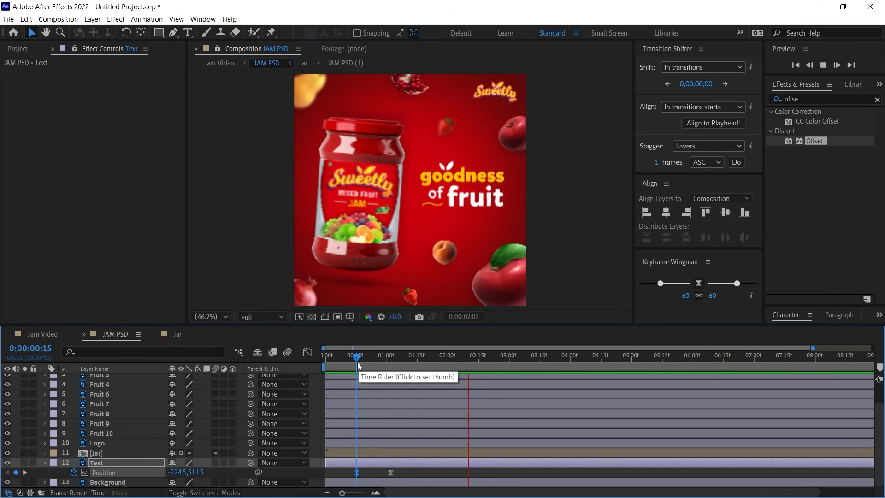
key(ctrl+z)
drag(342, 363, 356, 364)
key(space)
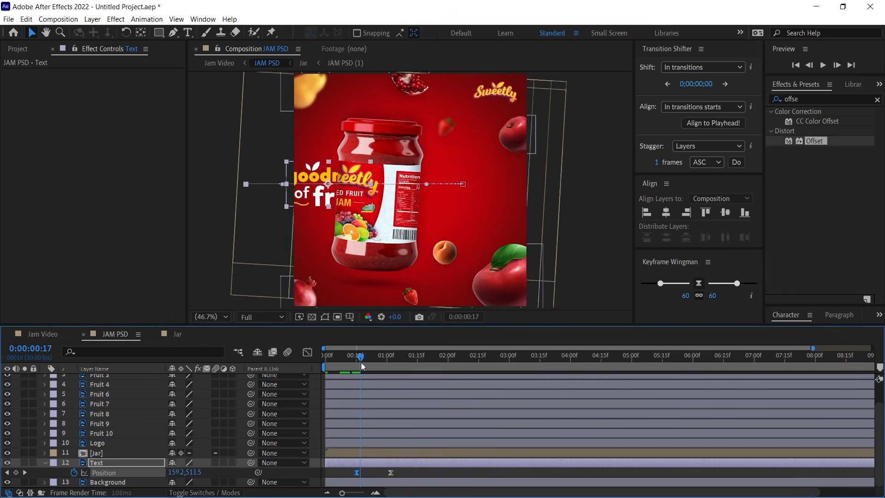
key(space)
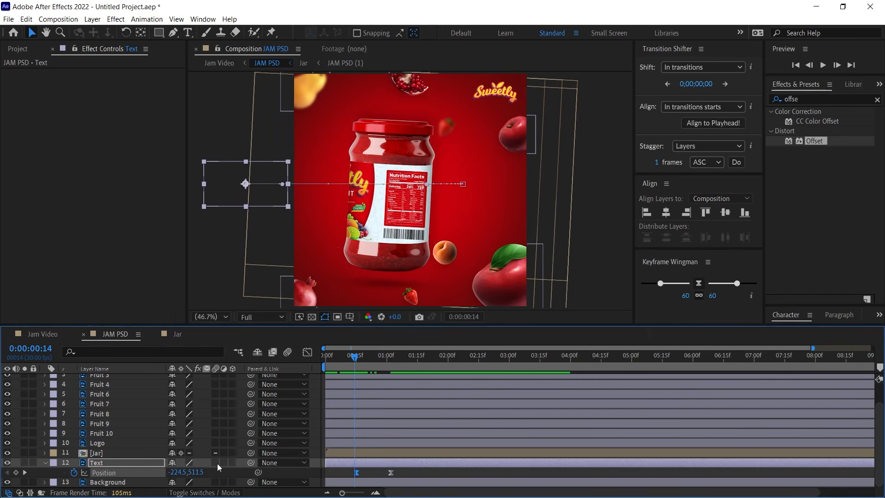
Step: Enable motion blur for the Text layer and the composition, and preview the text entrance
click(216, 462)
key(space)
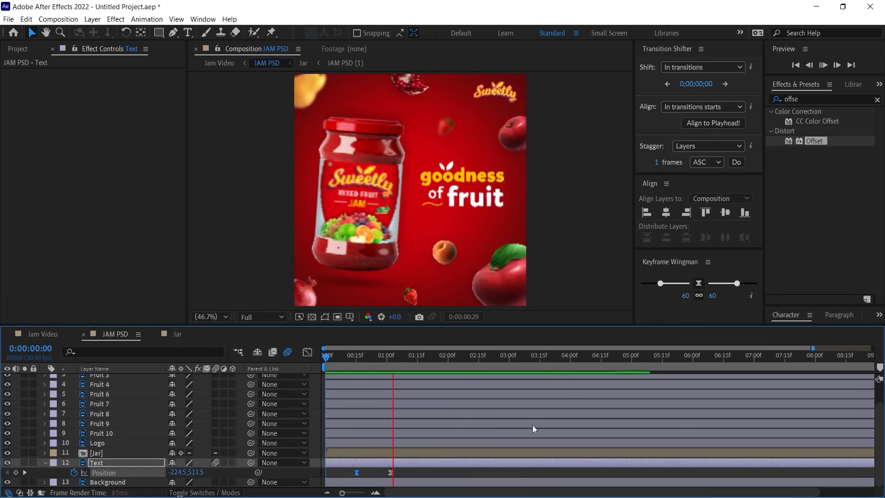
key(space)
key(space)
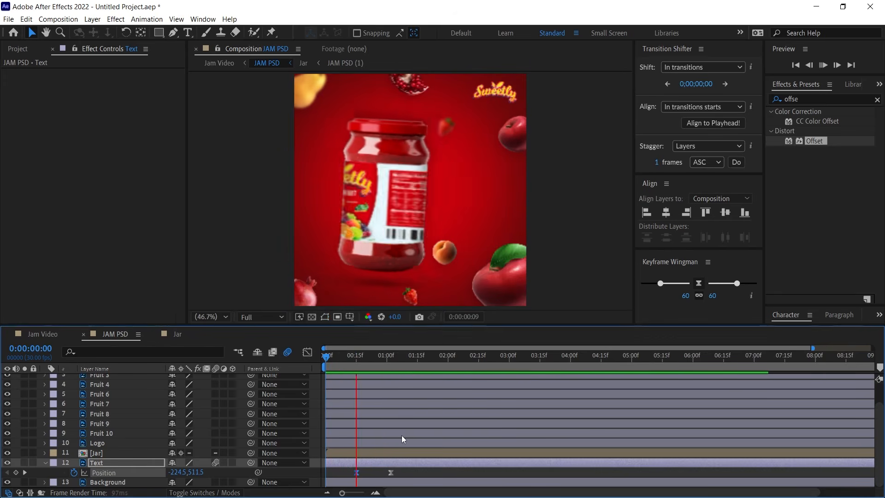
key(space)
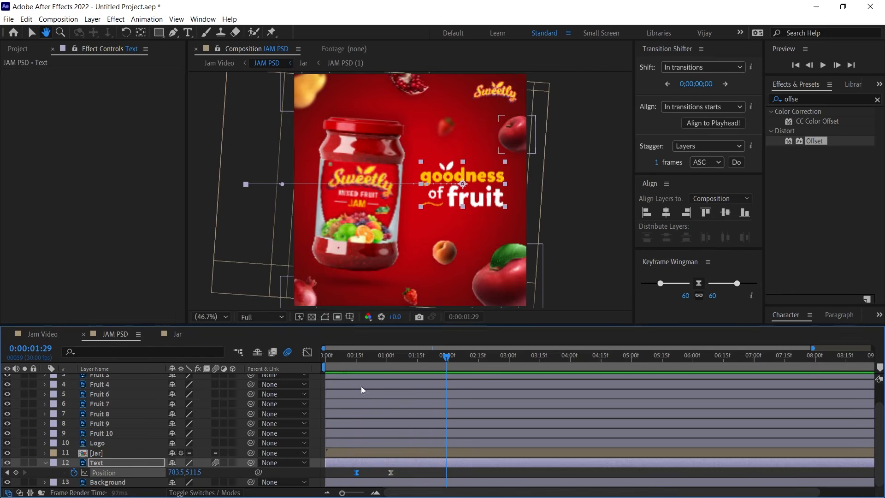
Step: Collapse the Text layer's properties and apply the CC Light Sweep effect to that layer
click(422, 461)
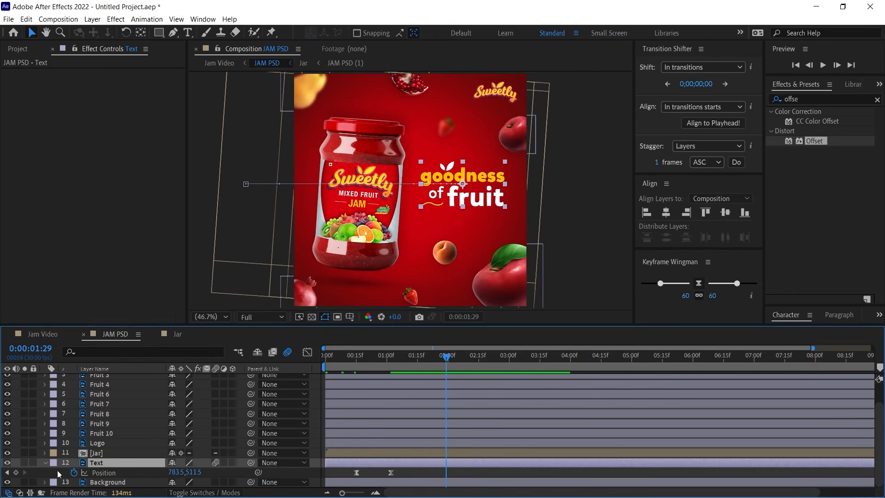
click(44, 464)
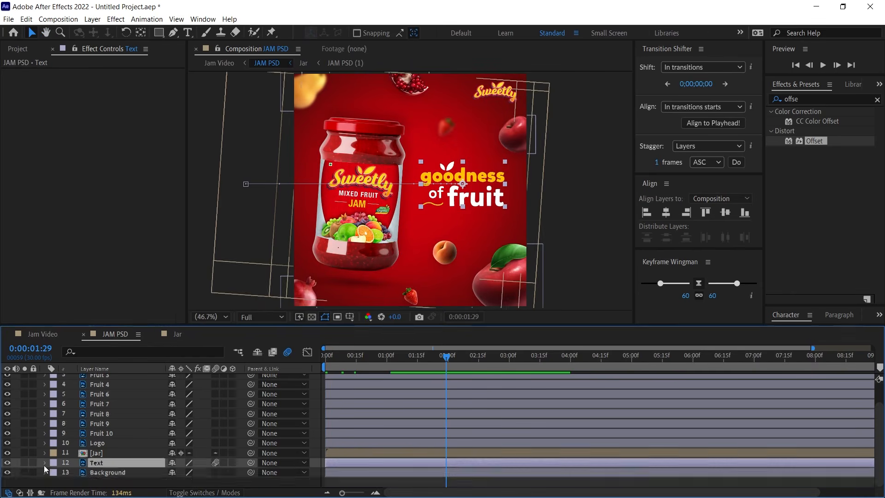
click(810, 99)
text(cc ligh)
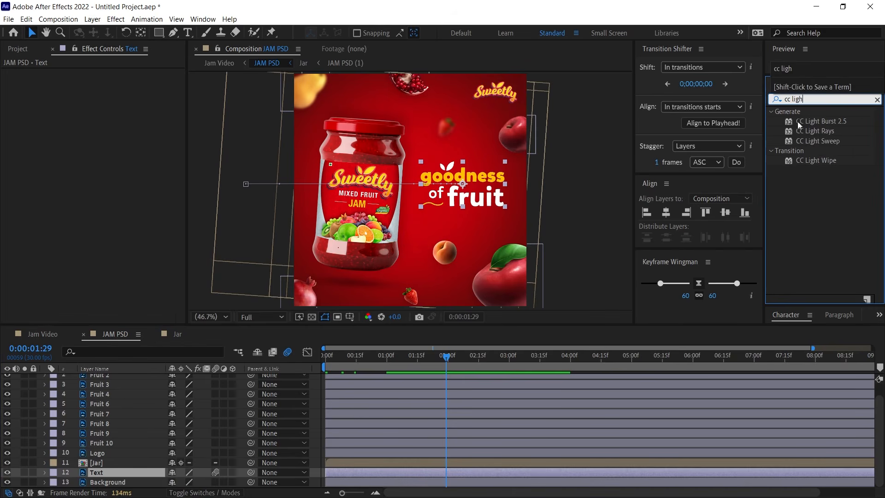
drag(802, 142, 116, 473)
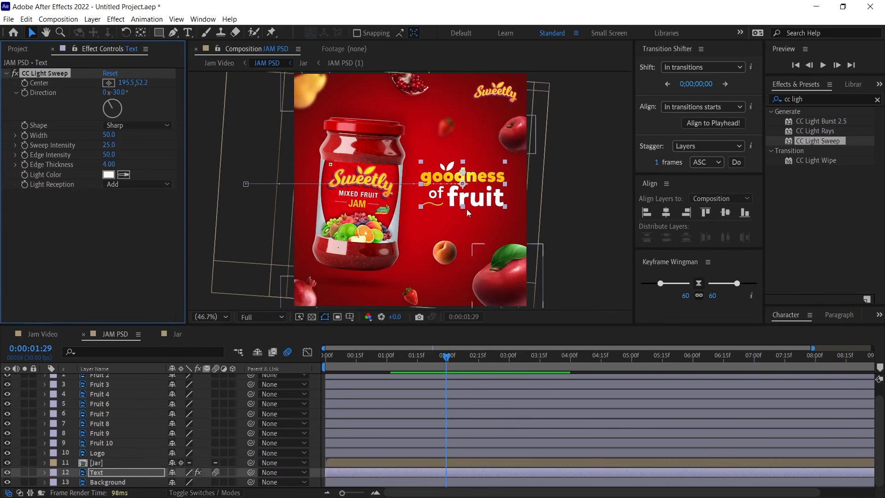
Step: Move the CC Light Sweep's Center to -83.5, 142.2, beyond the left edge of the text
scroll(468, 210, up, 2)
drag(527, 196, 414, 221)
drag(378, 188, 279, 224)
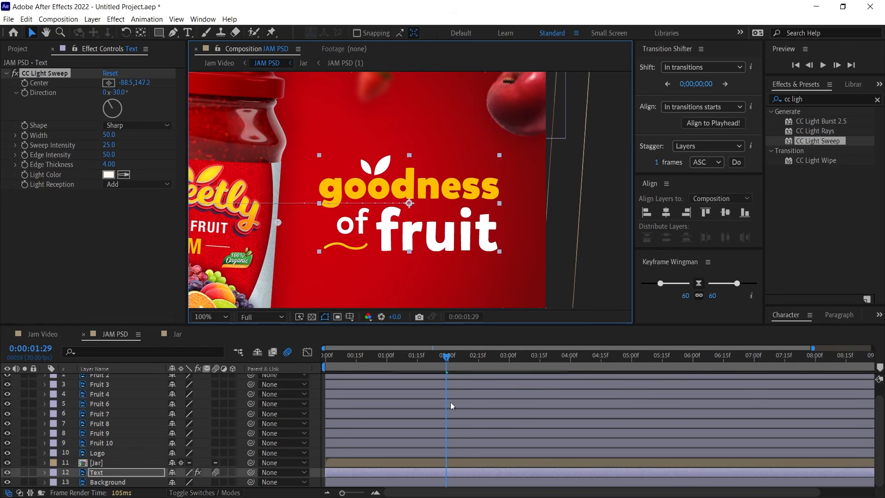
drag(278, 224, 281, 220)
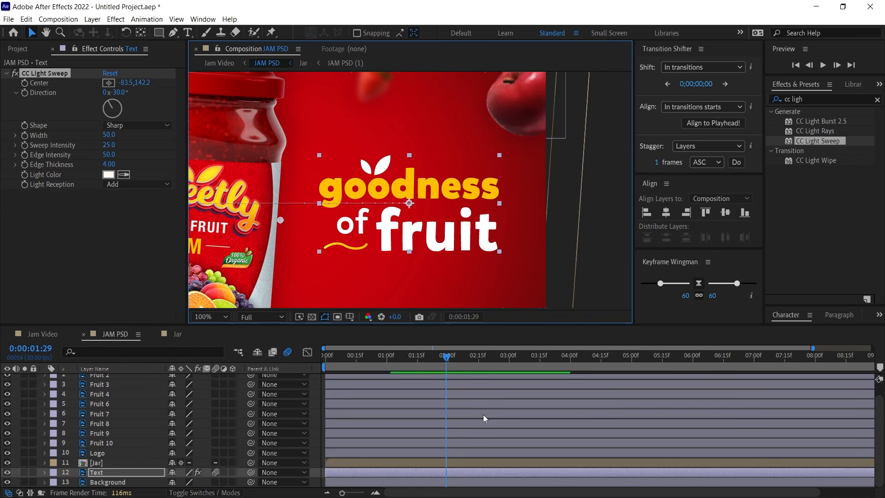
Step: Start keyframing the light sweep's Center at about 2 seconds, and set its X value to 541.5 at 0:00:03:17
scroll(484, 415, down, 2)
drag(434, 357, 436, 357)
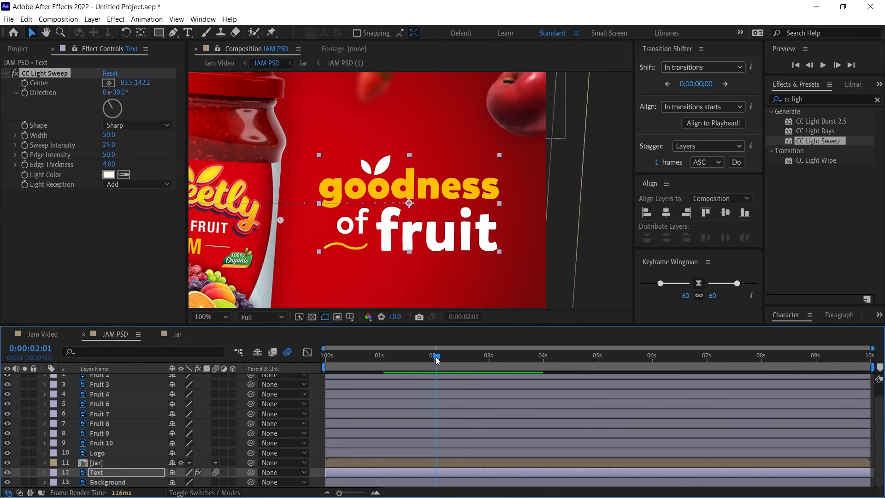
click(24, 84)
drag(439, 356, 506, 357)
drag(126, 82, 484, 84)
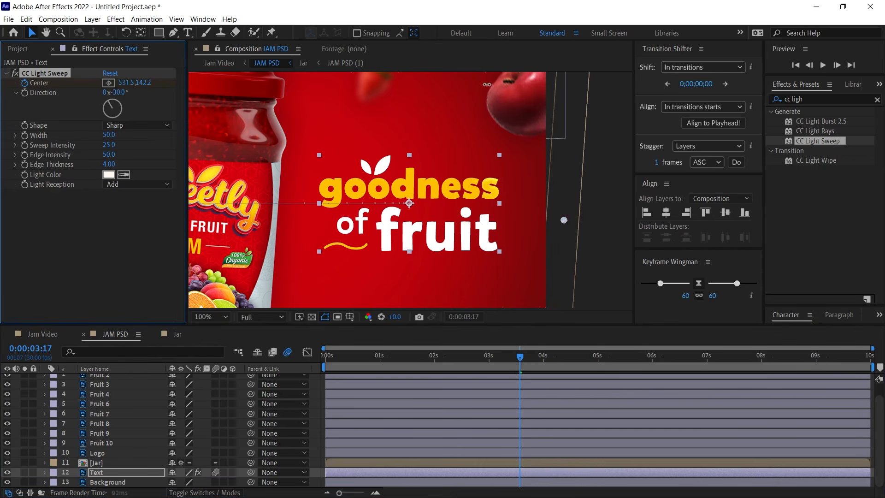
Step: Set the light sweep's Sweep Intensity to 33 and review the poster animation up to 0:00:07:02
drag(495, 357, 484, 357)
drag(109, 146, 112, 145)
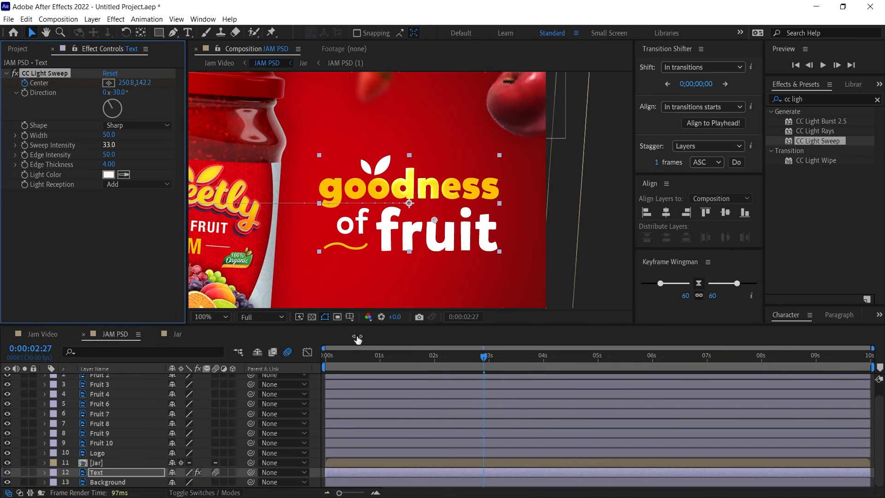
click(400, 356)
key(space)
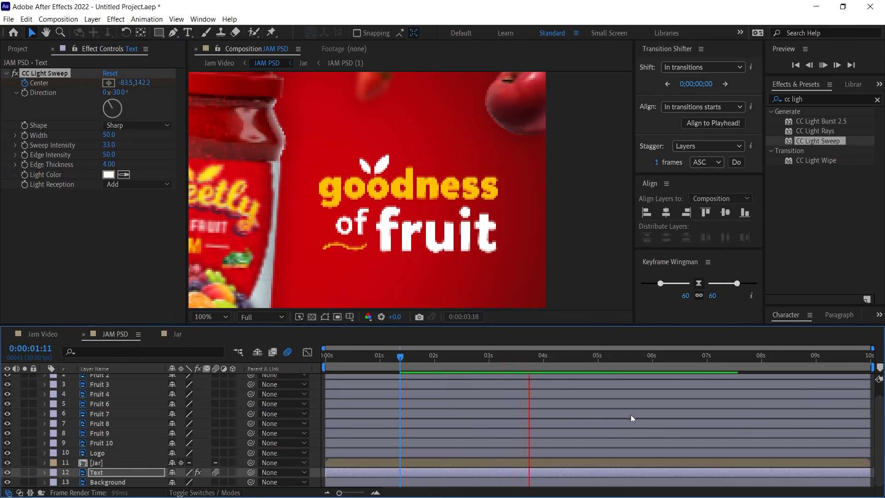
click(325, 358)
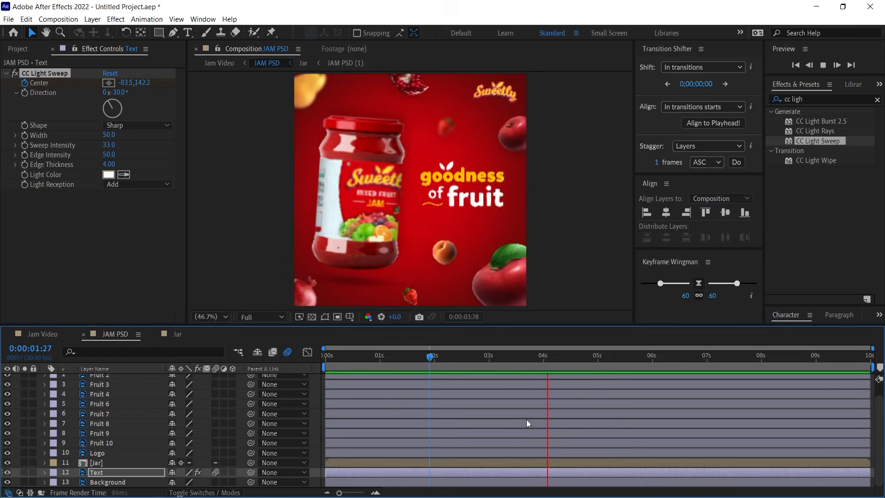
drag(588, 357, 711, 356)
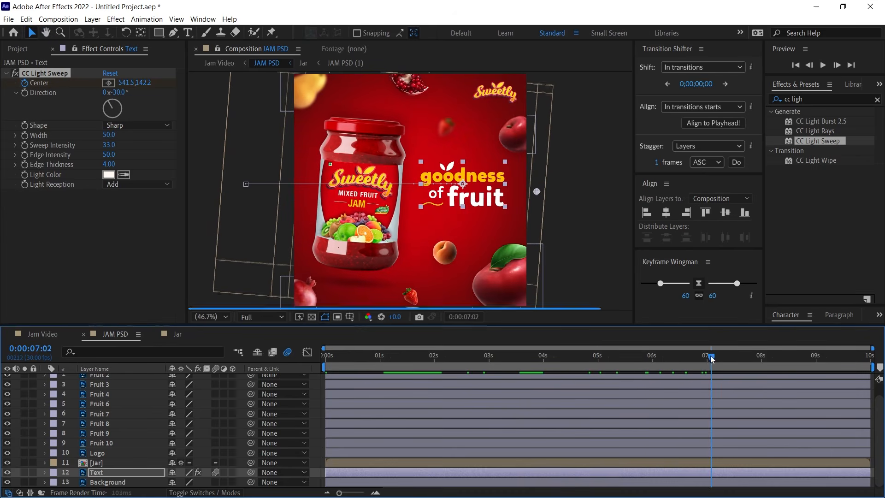
Step: Import V1-FX-012.mov into the project and open it to preview the stroke footage
click(656, 462)
click(15, 48)
drag(1, 184, 97, 225)
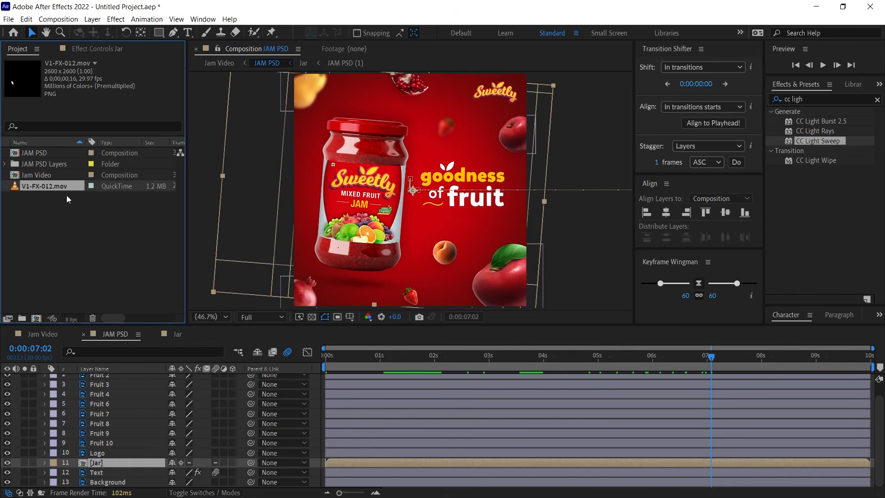
double_click(53, 189)
key(space)
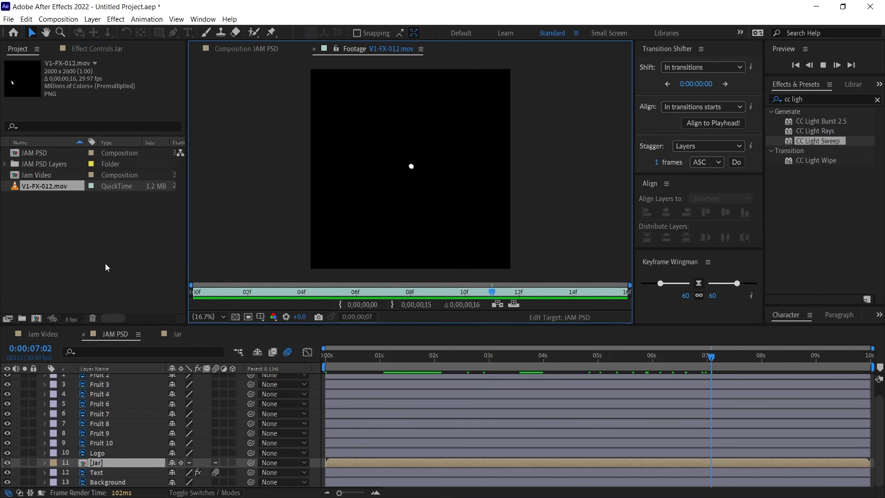
Step: Add V1-FX-012.mov above the Jar layer, starting just before the 7-second mark, and fit it to the composition
drag(27, 187, 700, 459)
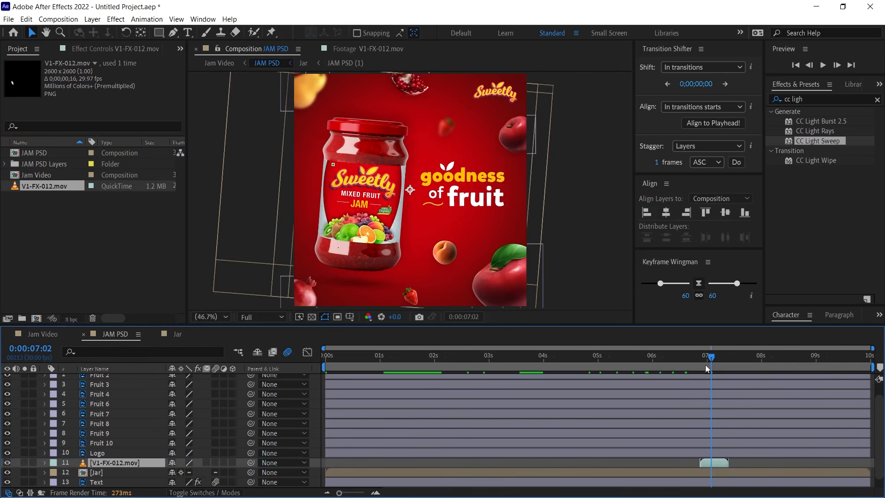
right_click(720, 463)
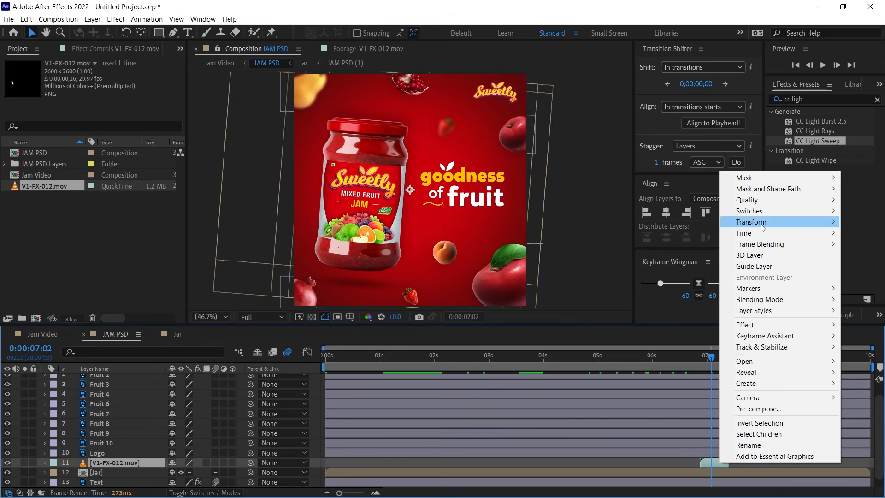
mouse_move(760, 223)
click(635, 365)
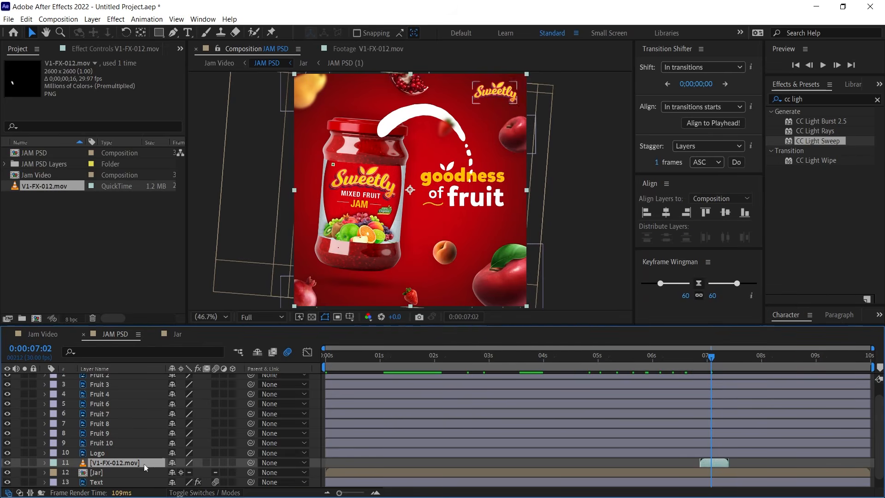
Step: Scale the V1-FX-012.mov layer to 21.5% and position it over the "goodness of fruit" text
key(s)
drag(187, 473, 176, 473)
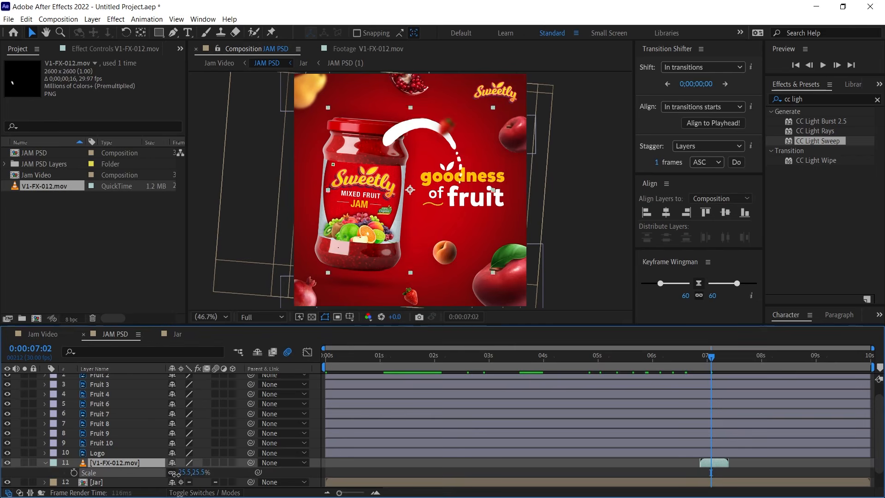
drag(428, 217, 475, 230)
drag(184, 473, 185, 477)
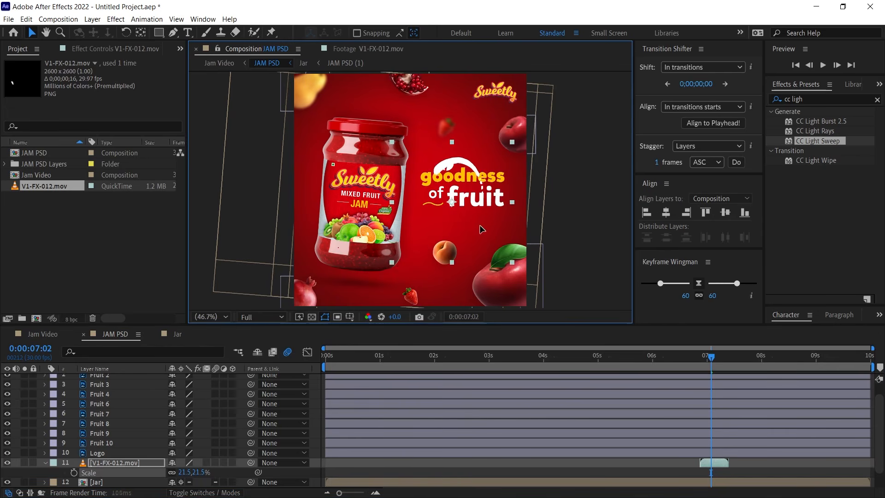
Step: Play back the composition to examine the stroke effect around 7 seconds and the poster's opening animation
click(682, 355)
key(space)
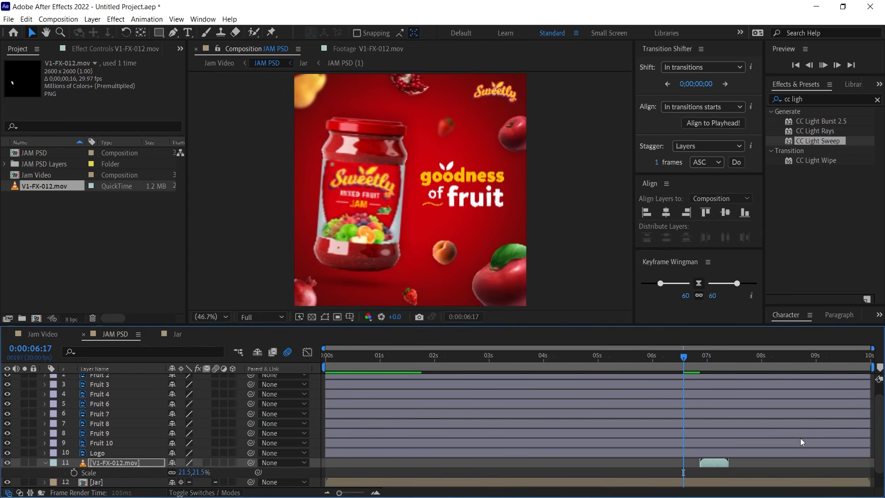
click(705, 364)
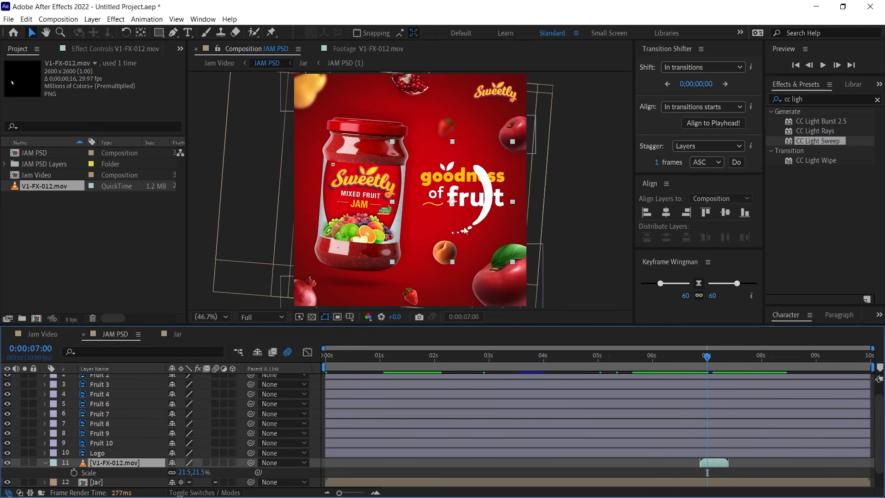
key(space)
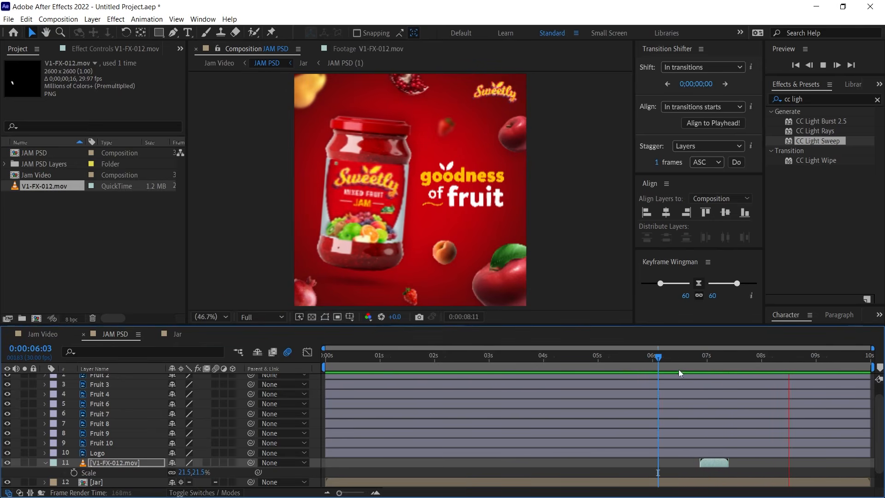
key(space)
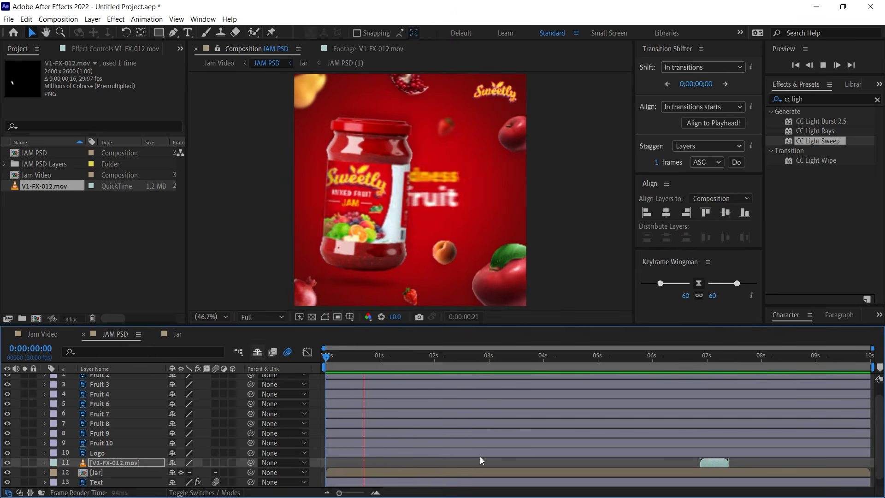
key(space)
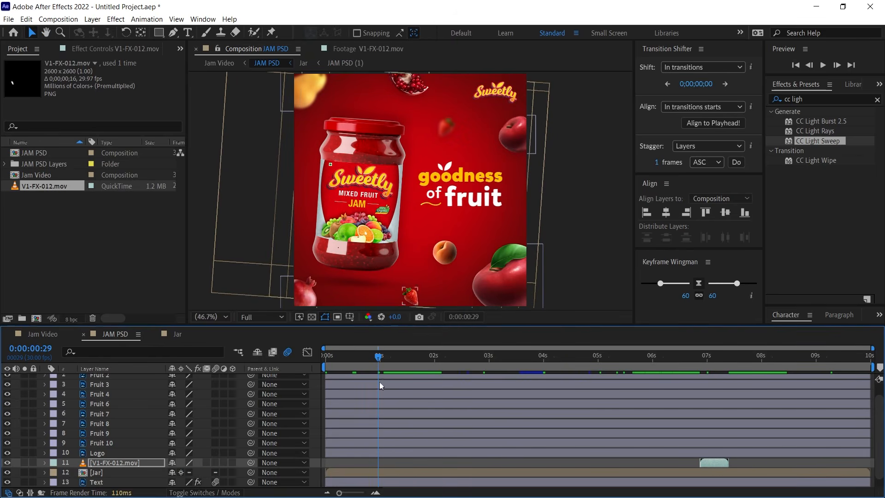
Step: At 0:00:00:12, reveal Position and Opacity for layers Fruit 1 to Fruit 10 and start keyframing both properties
scroll(147, 433, up, 2)
drag(387, 361, 348, 358)
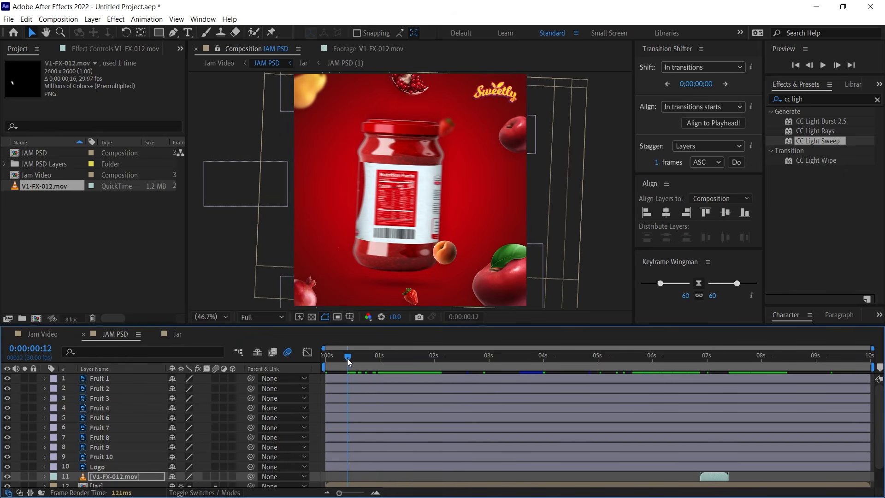
click(107, 378)
shift+click(102, 457)
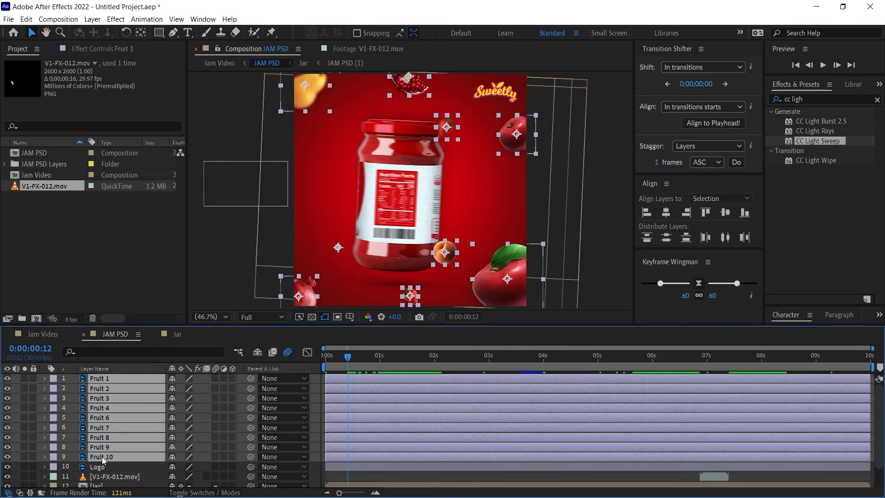
key(p)
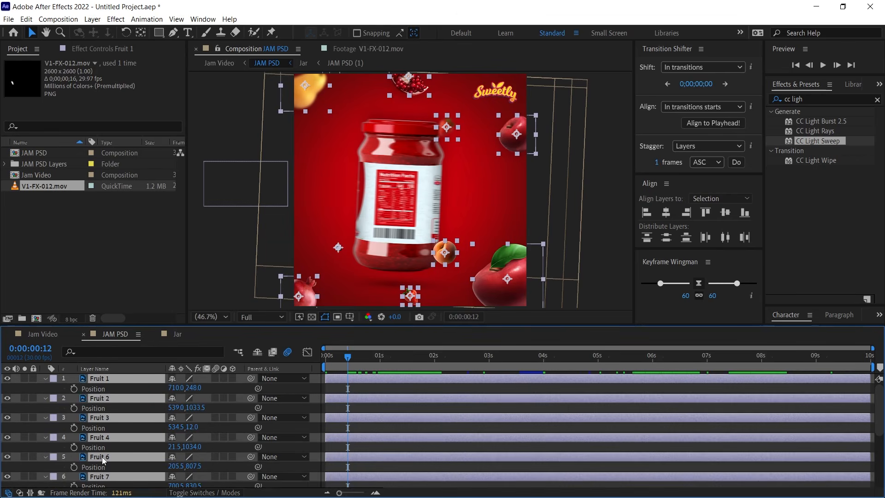
key(shift+t)
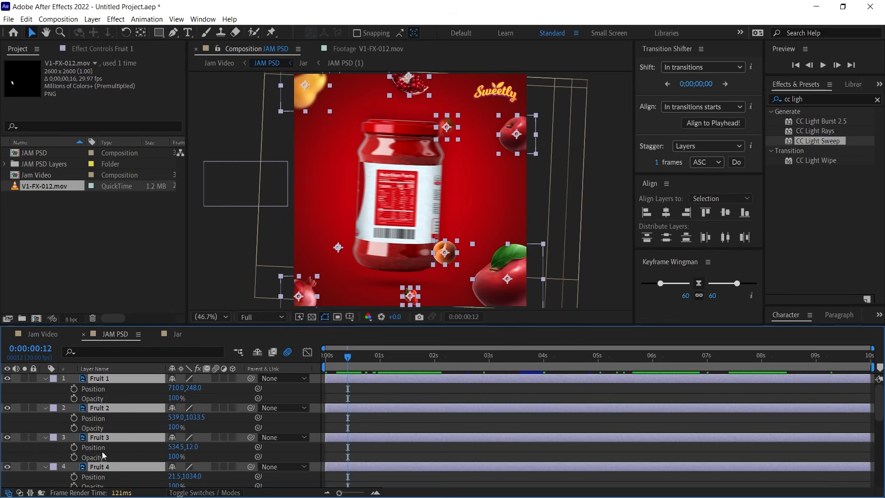
click(74, 390)
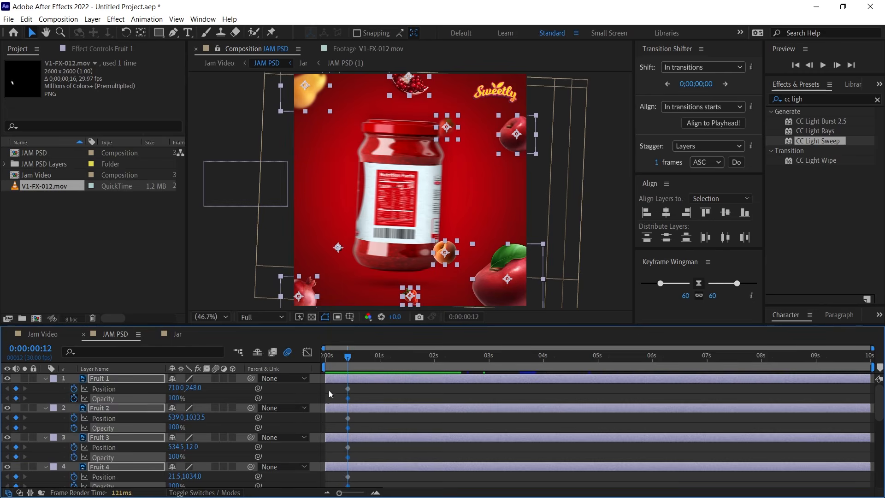
Step: Add Position and Opacity keyframes at 0:00:00:21 on all the Fruit layers, keeping their current values
drag(350, 361, 365, 359)
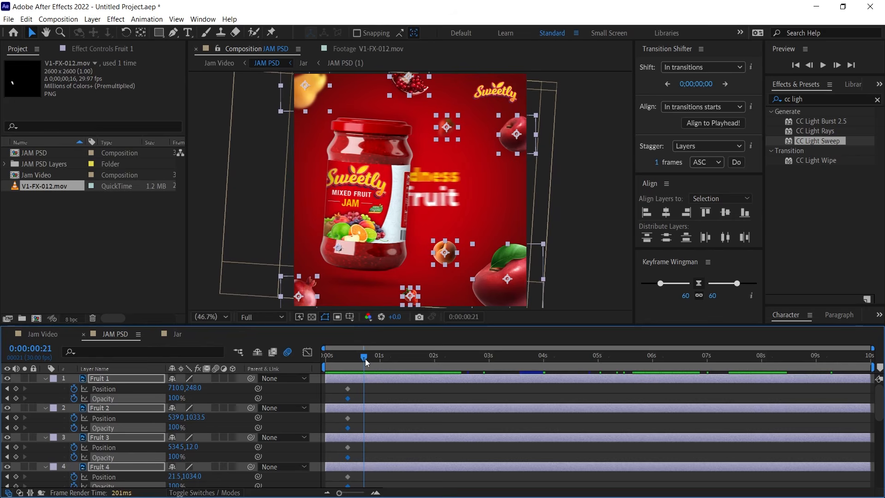
click(16, 389)
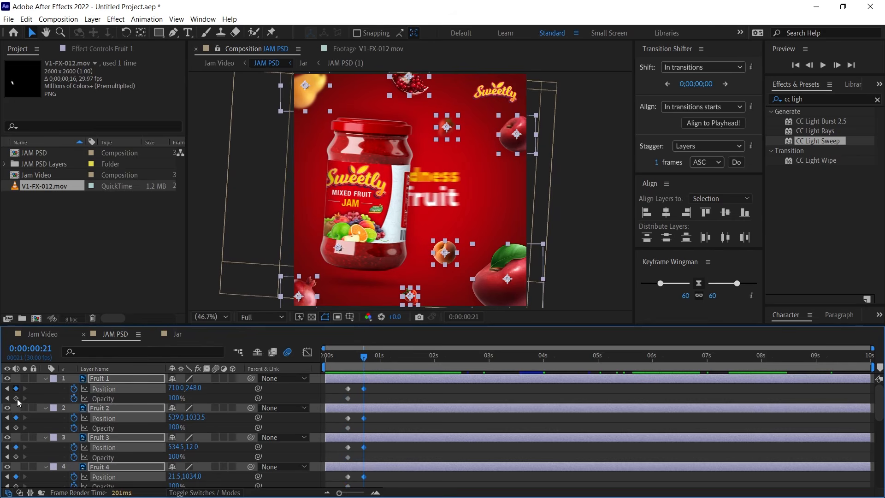
click(17, 399)
Step: At 0:00:00:12, gather the visible fruits over the upper part of the jar's label, around 495, 460
key(comma)
key(comma)
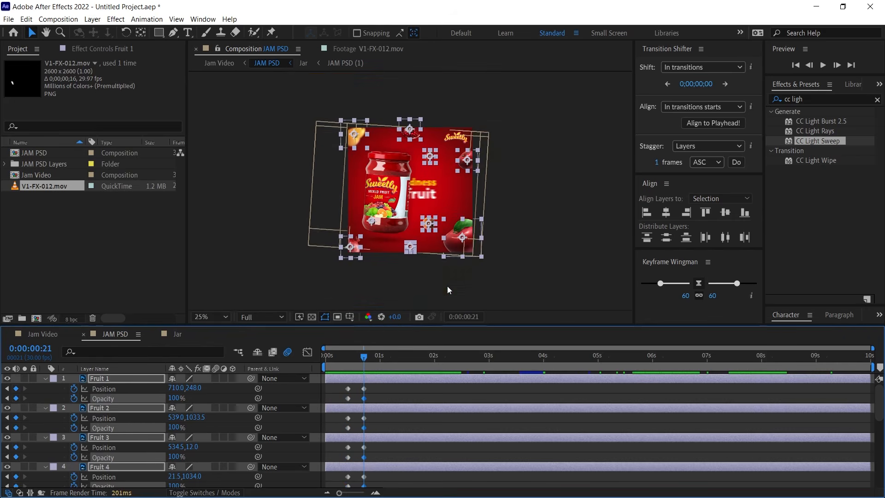
drag(367, 355, 349, 360)
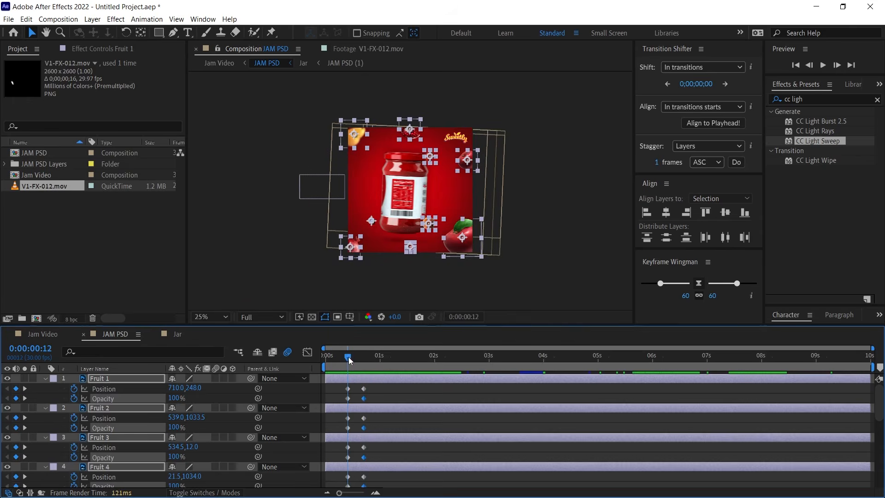
click(540, 245)
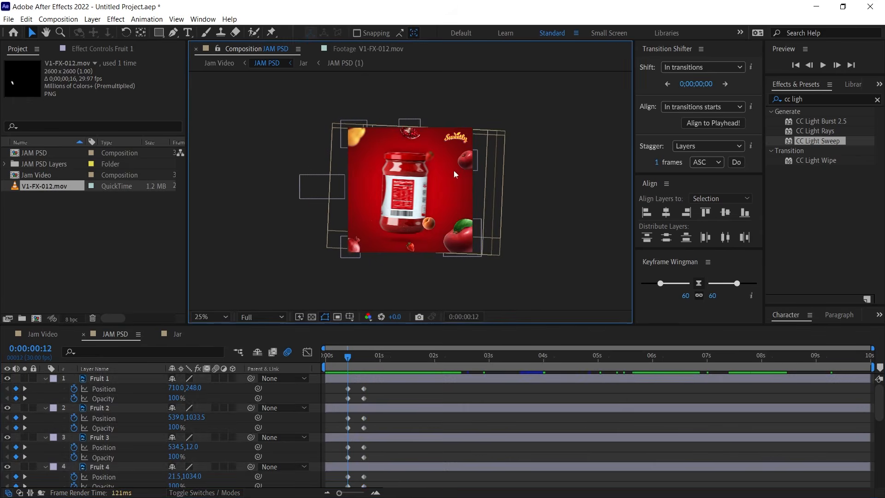
key(shift+slash)
click(384, 358)
key(space)
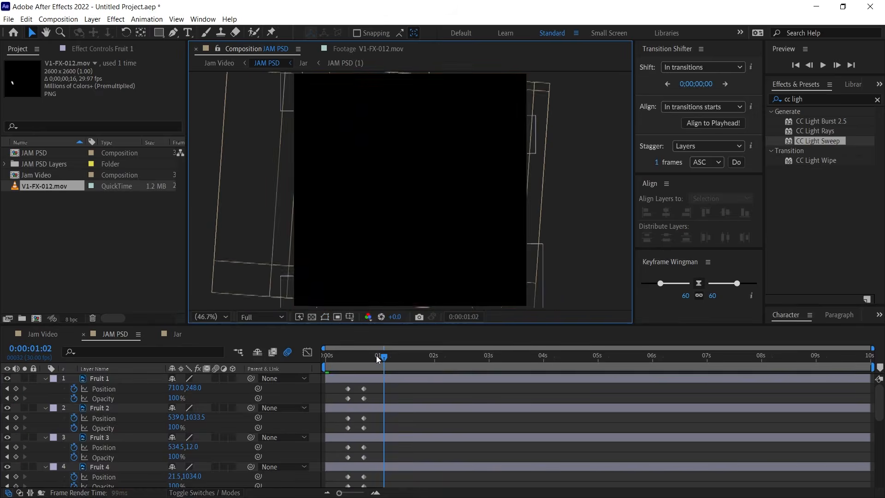
drag(376, 355, 349, 356)
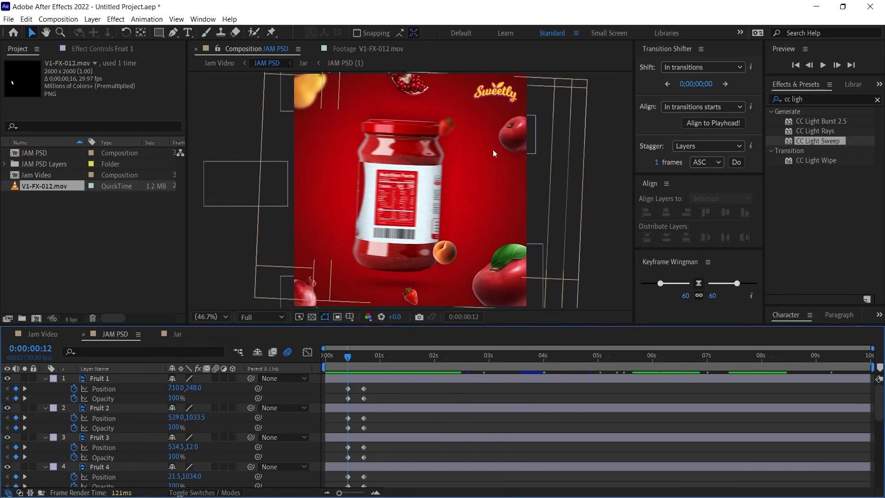
drag(404, 79, 395, 177)
drag(501, 255, 408, 172)
click(410, 296)
drag(410, 295, 399, 172)
drag(304, 293, 398, 167)
drag(307, 88, 410, 182)
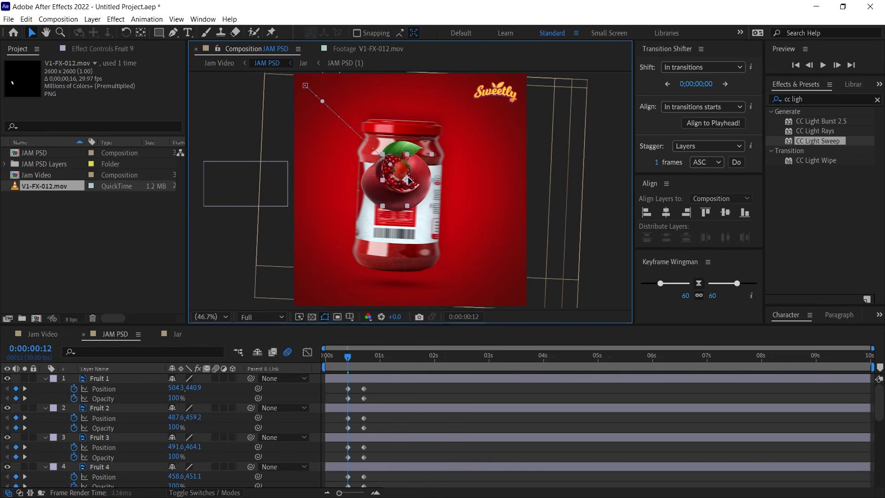
Step: Preview the fruits bursting out from the jar from the composition start, and try shifting their keyframes slightly earlier
drag(350, 358, 323, 358)
key(space)
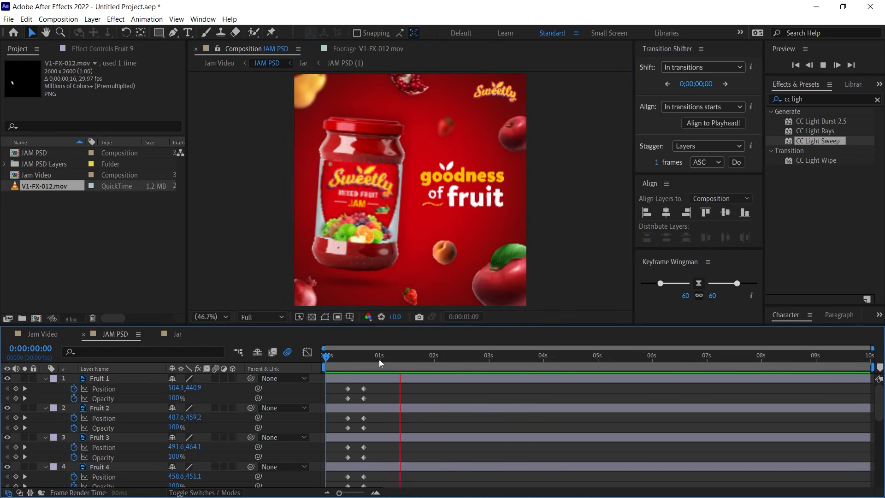
key(space)
click(288, 354)
key(space)
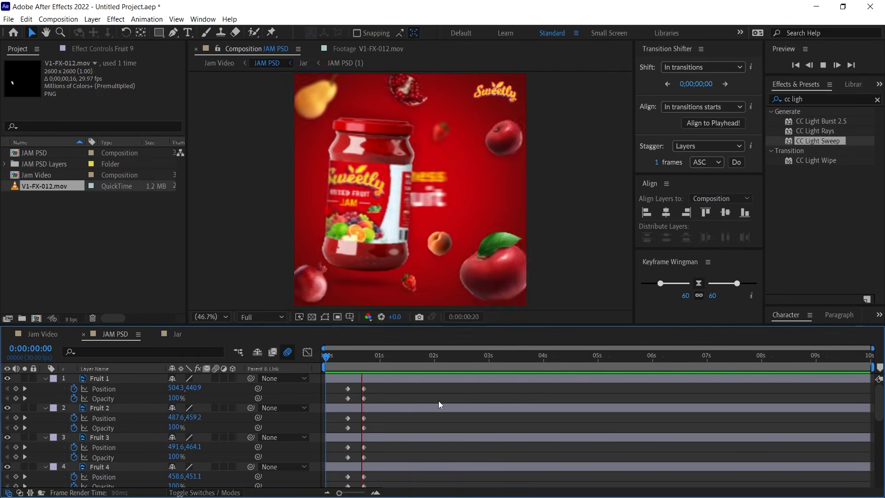
key(space)
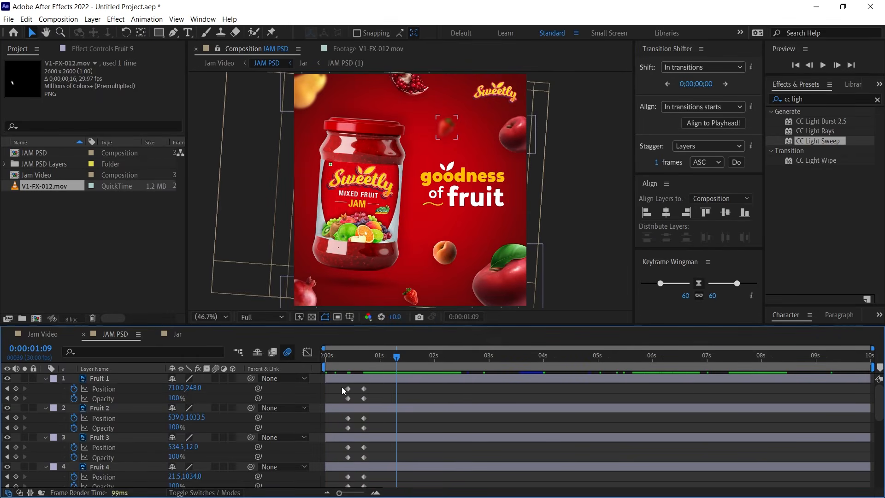
drag(341, 386, 386, 480)
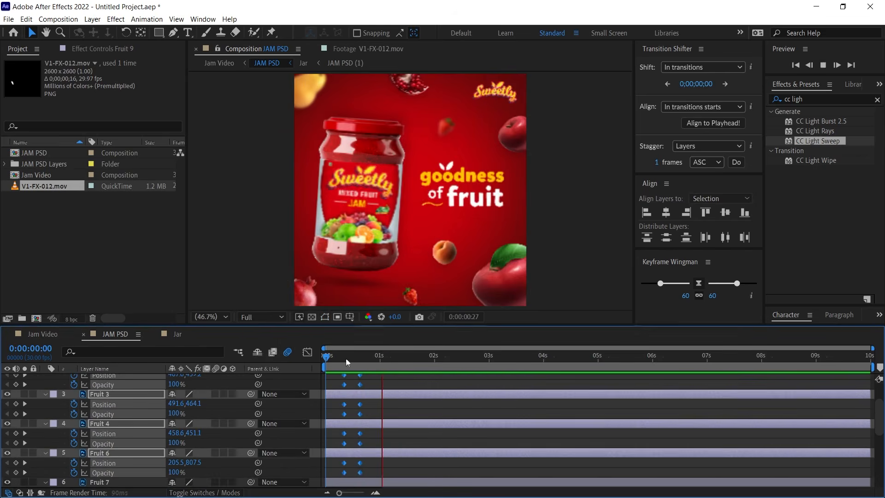
Step: Select all layers from Fruit 1 to Fruit 10 and set their Opacity to 0% at 0:00:00:12
click(348, 358)
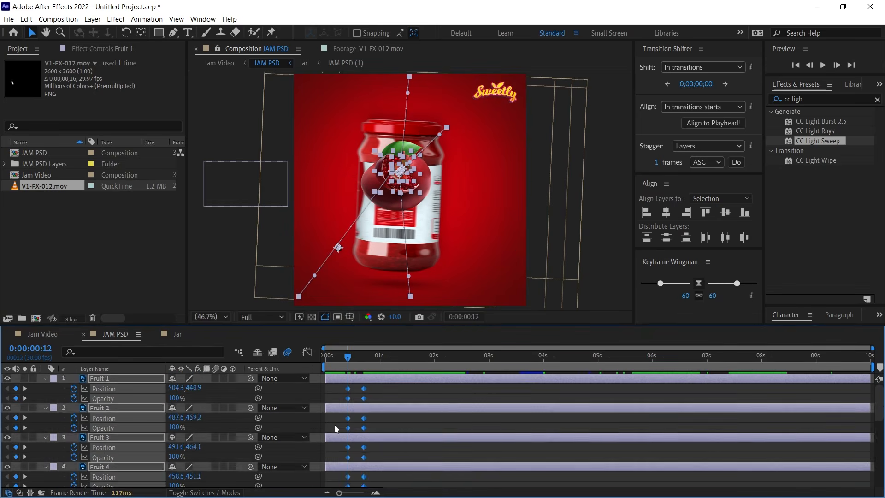
click(335, 425)
scroll(295, 457, down, 5)
click(118, 411)
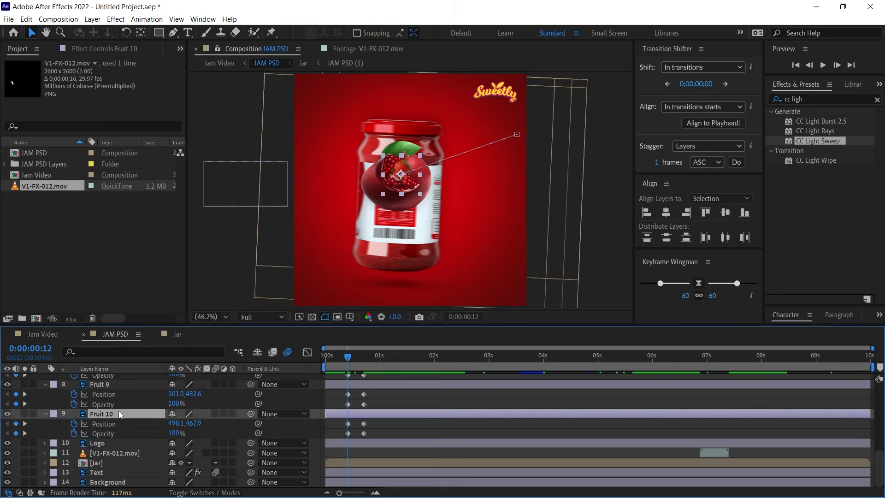
scroll(118, 412, up, 5)
shift+click(106, 379)
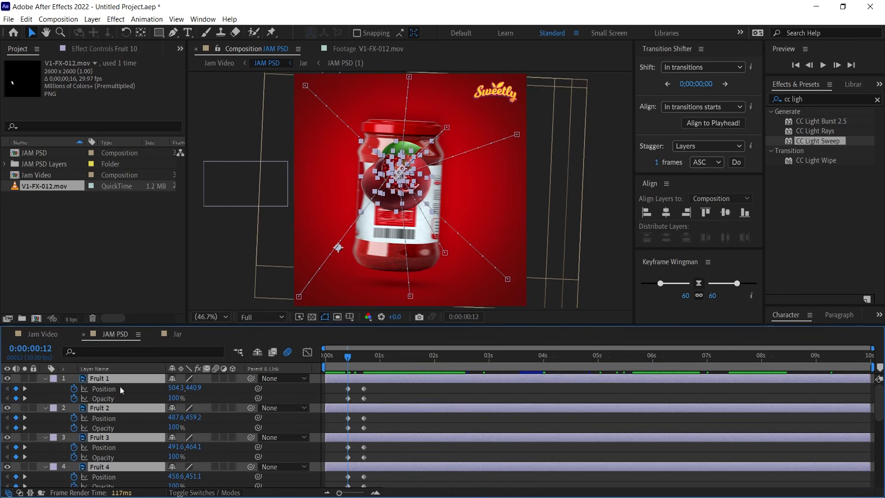
key(Return)
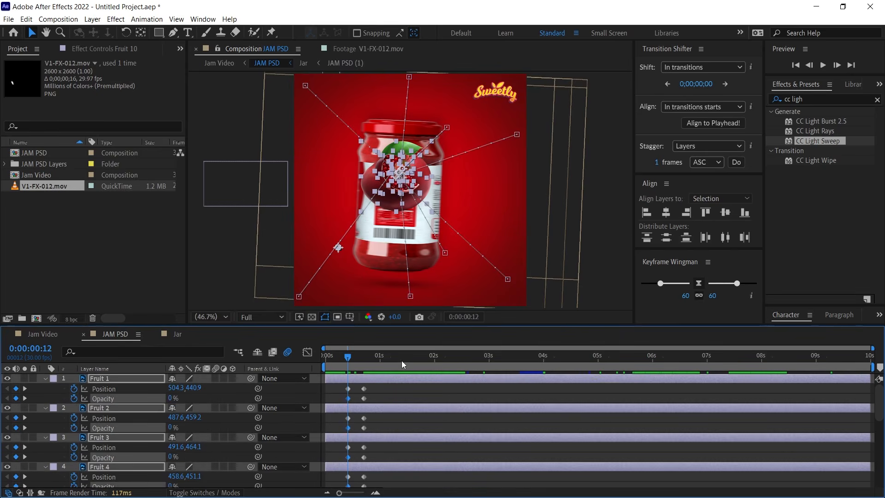
Step: Play back the fruits' fade-in and check the frame at 0:00:00:13
key(space)
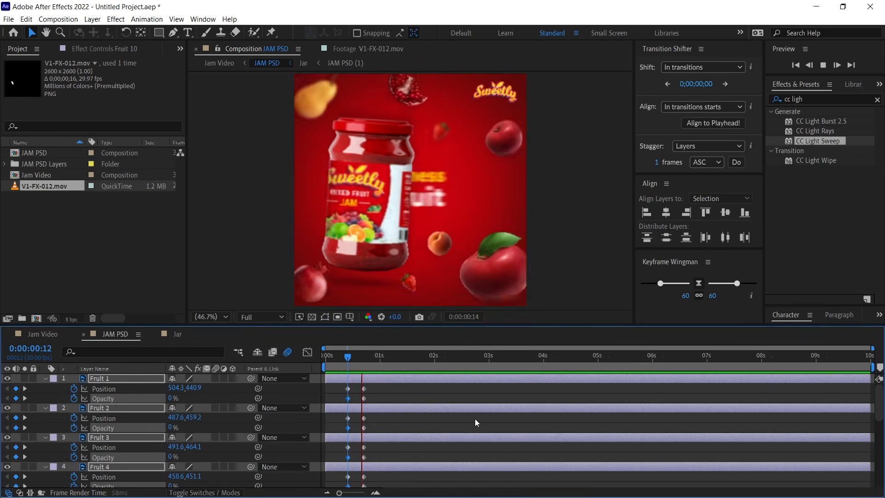
key(space)
click(350, 357)
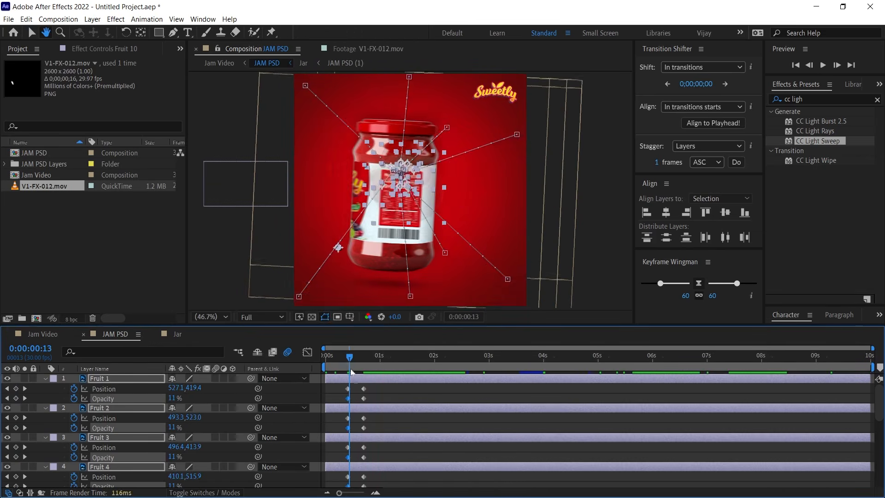
Step: Easy-ease the Position and Opacity keyframes of all fruit layers and adjust the end keyframes' influence in the graph
drag(369, 388, 337, 439)
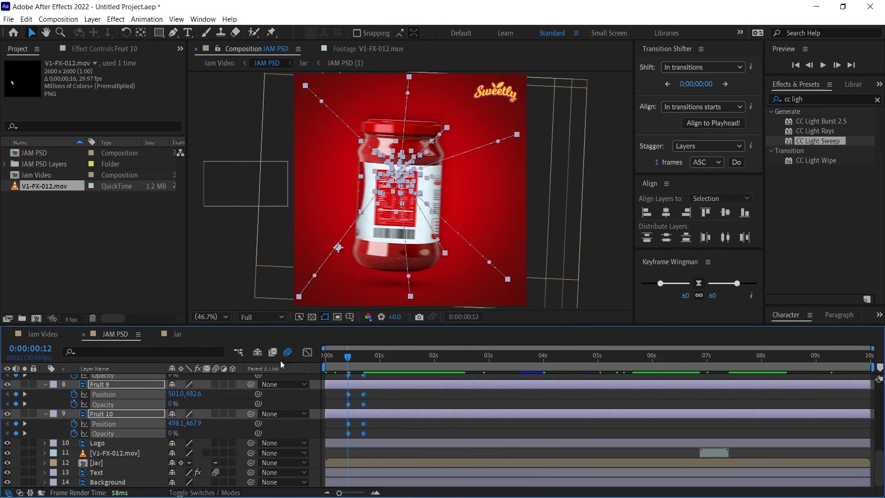
click(304, 354)
scroll(344, 469, up, 4)
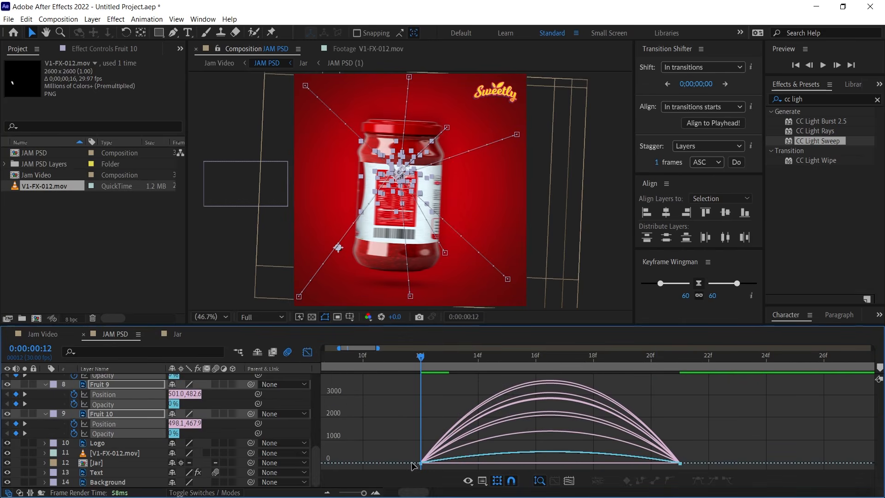
drag(710, 466, 510, 456)
click(307, 353)
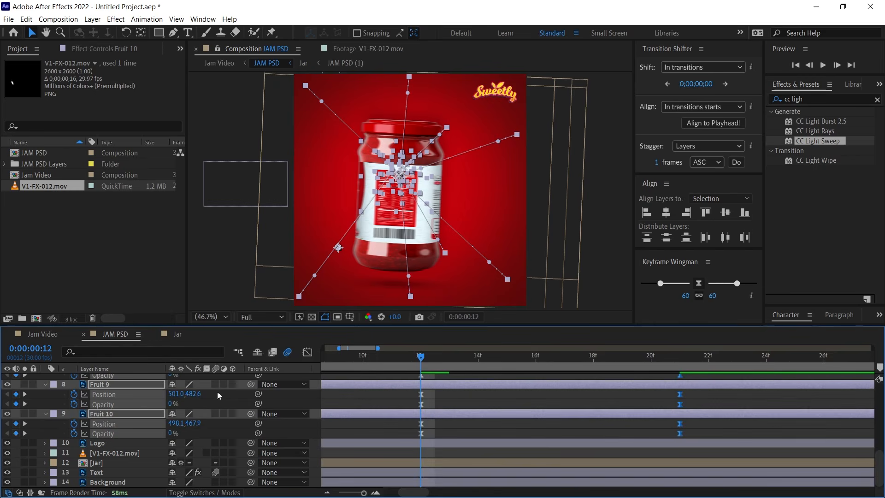
key(;)
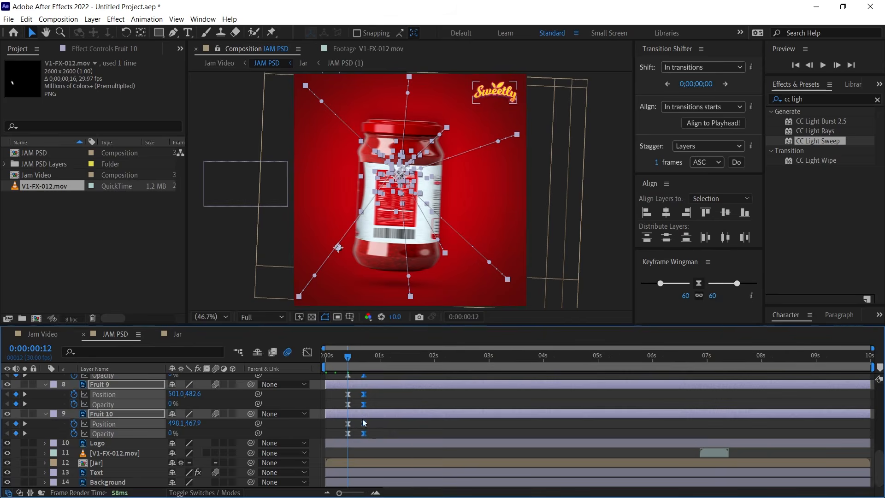
Step: Play back the eased fruit burst from the start of the JAM PSD composition
drag(349, 357, 326, 358)
key(space)
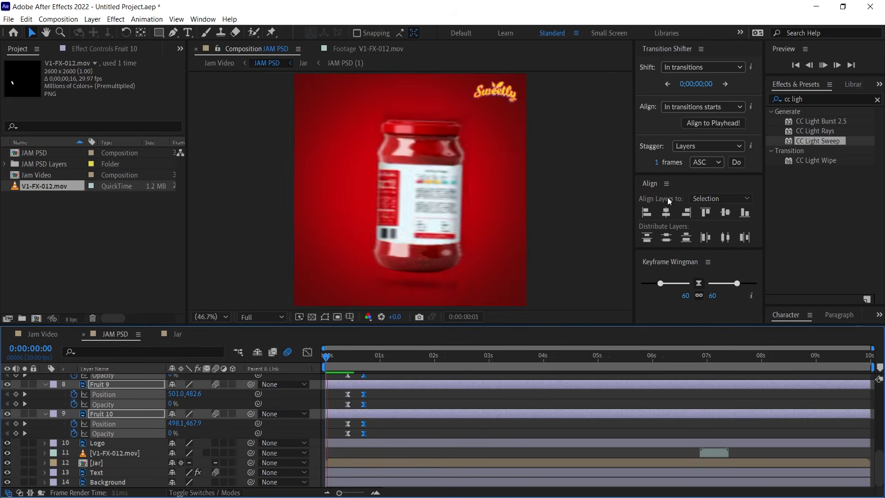
key(space)
key(space)
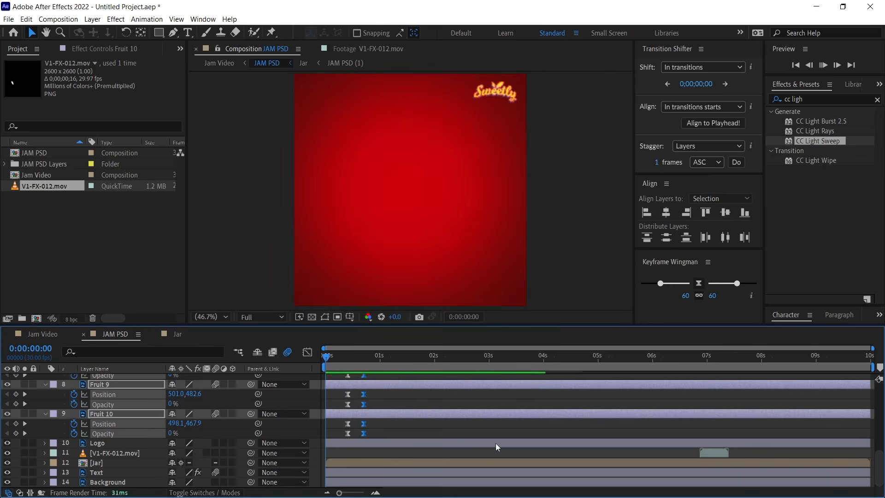
key(space)
key(space)
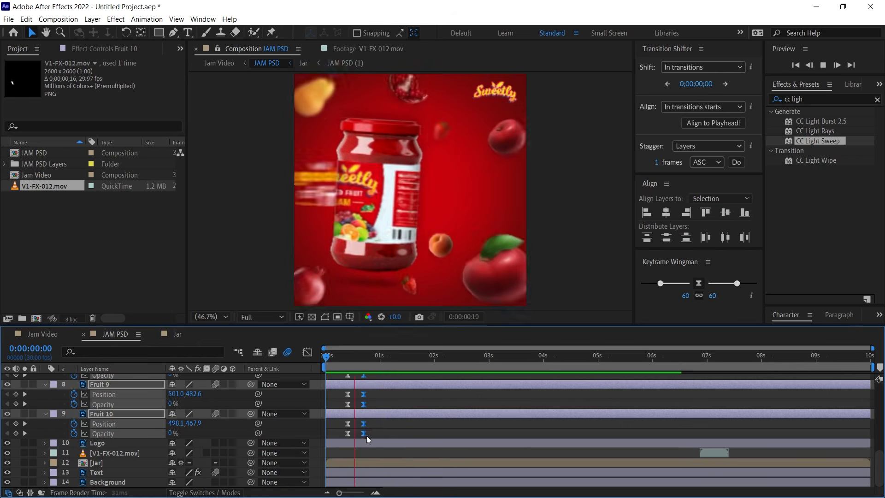
Step: Move the fruits' end keyframes slightly later, just before the one-second mark, and preview the slower burst
drag(365, 435, 374, 437)
key(space)
key(space)
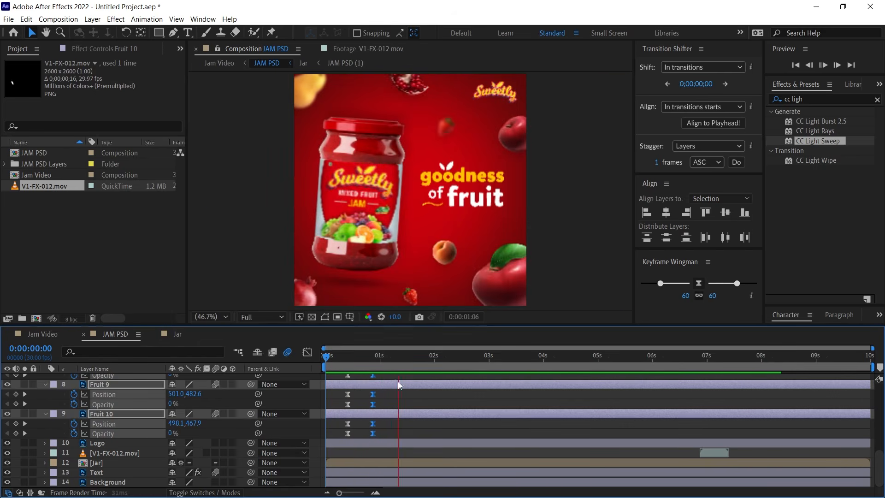
key(space)
key(space)
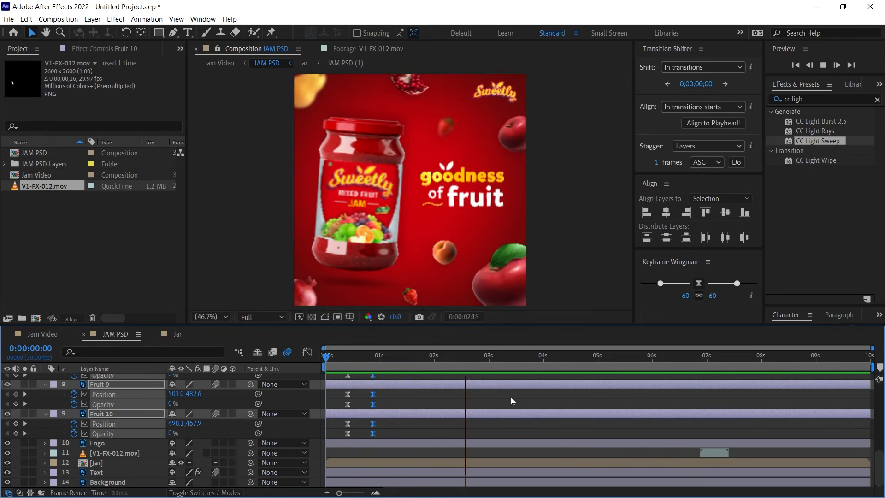
drag(445, 364, 504, 363)
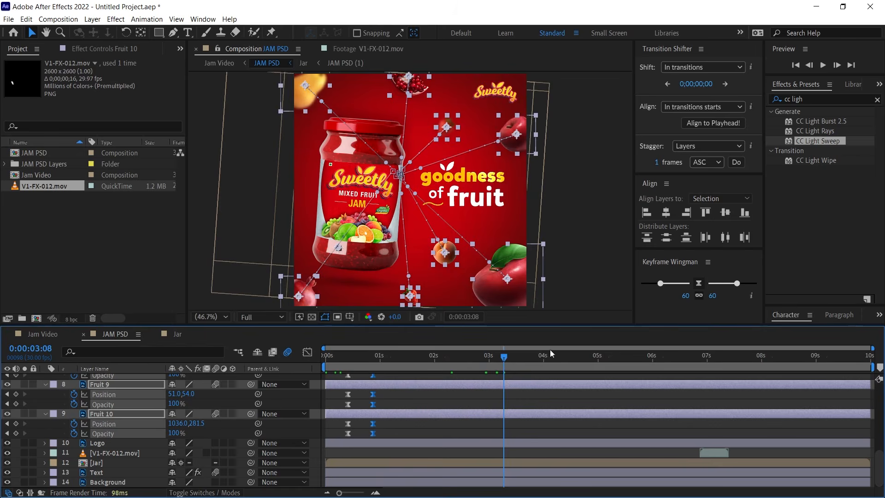
key(space)
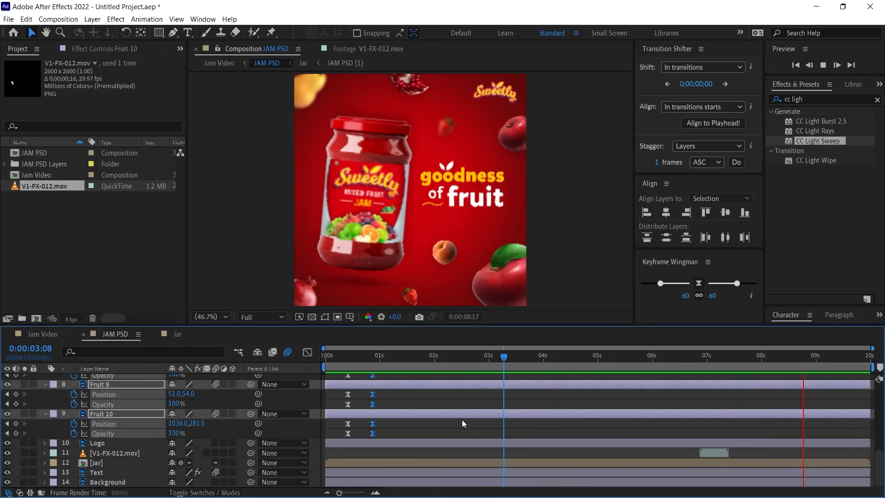
Step: Collapse the properties of all the fruit layers and clear the layer selection
scroll(452, 418, up, 1)
scroll(452, 418, up, 6)
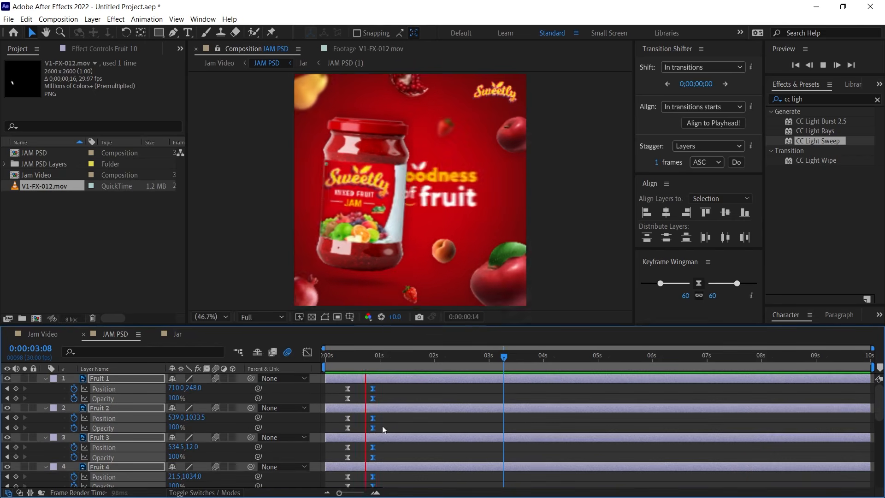
click(45, 378)
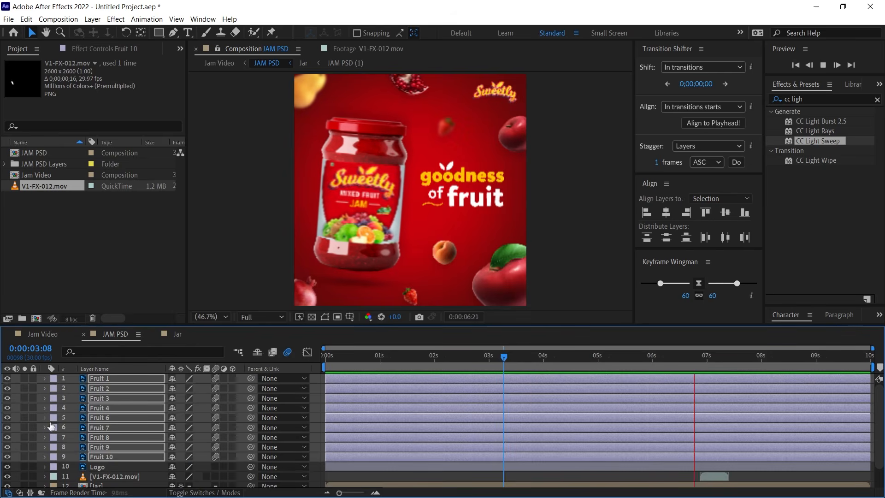
key(ctrl+shift+a)
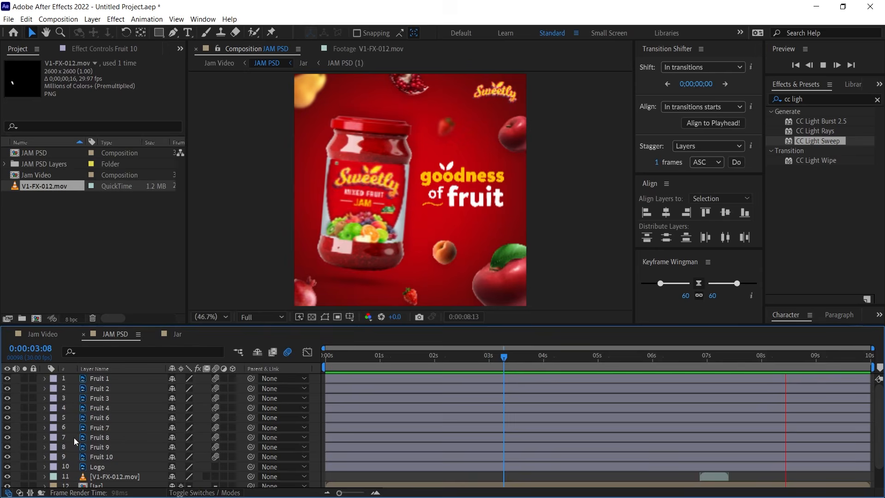
Step: Search the effects for "wigg" and apply the Wiggle - position preset to the Fruit 8 layer
click(95, 437)
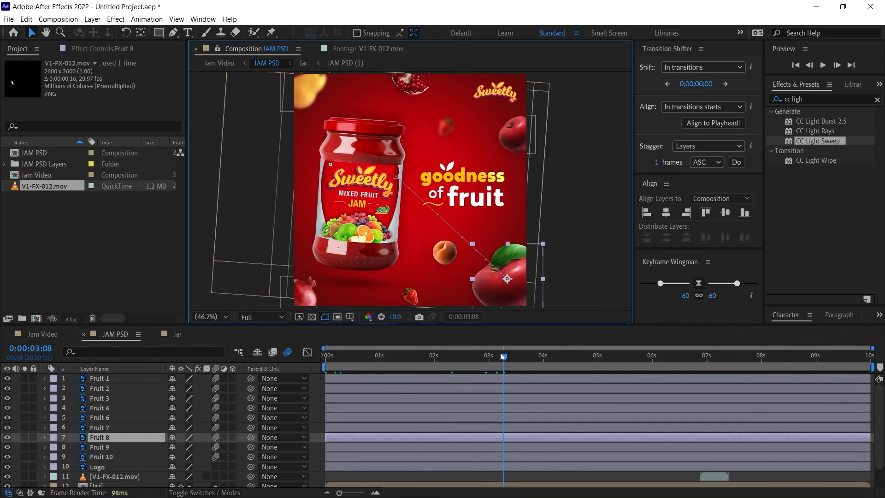
click(830, 99)
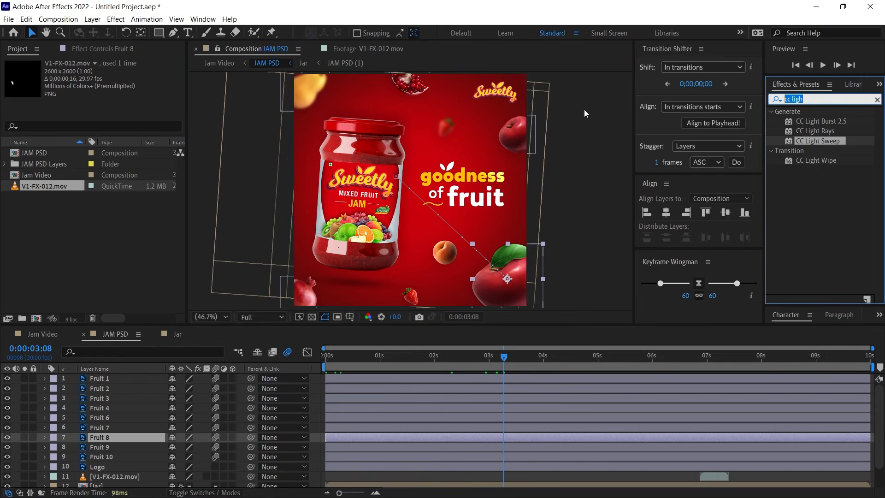
text(wigg)
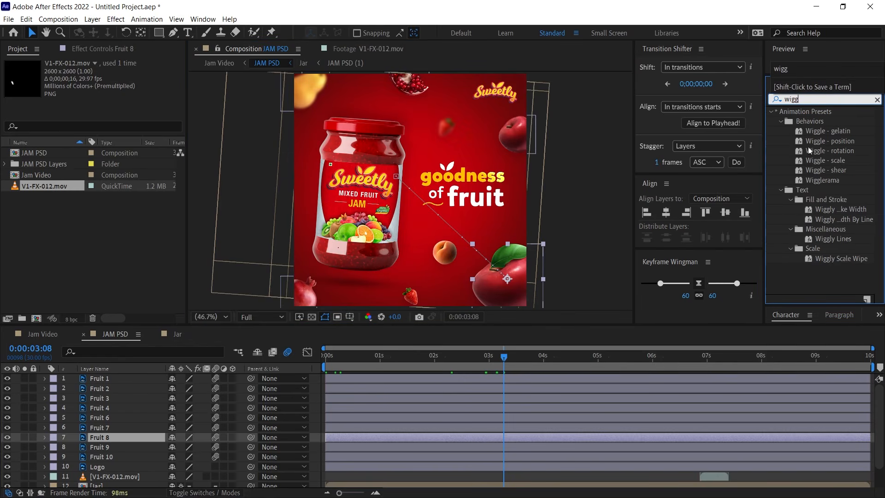
click(818, 123)
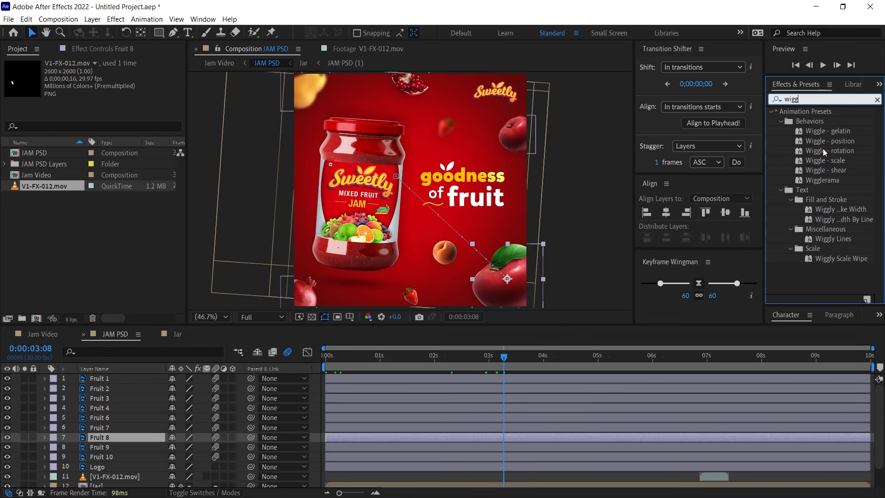
drag(815, 141, 173, 435)
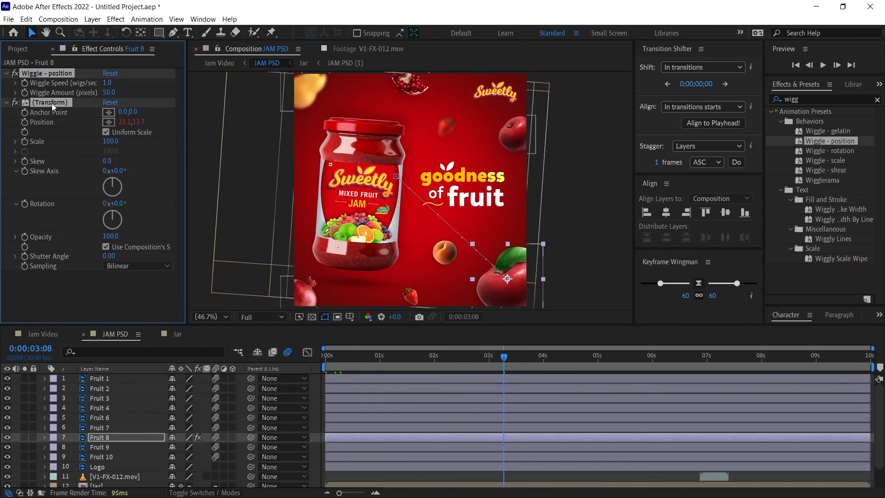
Step: Preview Fruit 8's wiggle, set its Wiggle Speed to 0.5 and Wiggle Amount to 25, and play it again
key(space)
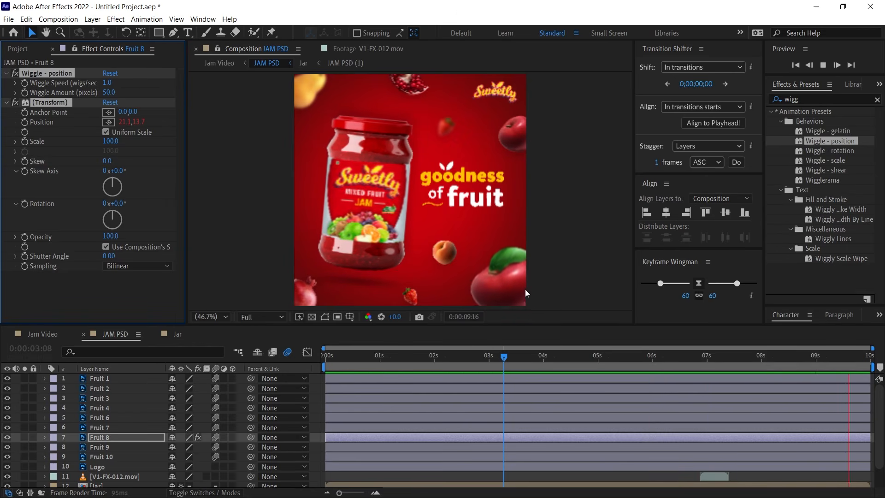
key(space)
drag(503, 357, 540, 356)
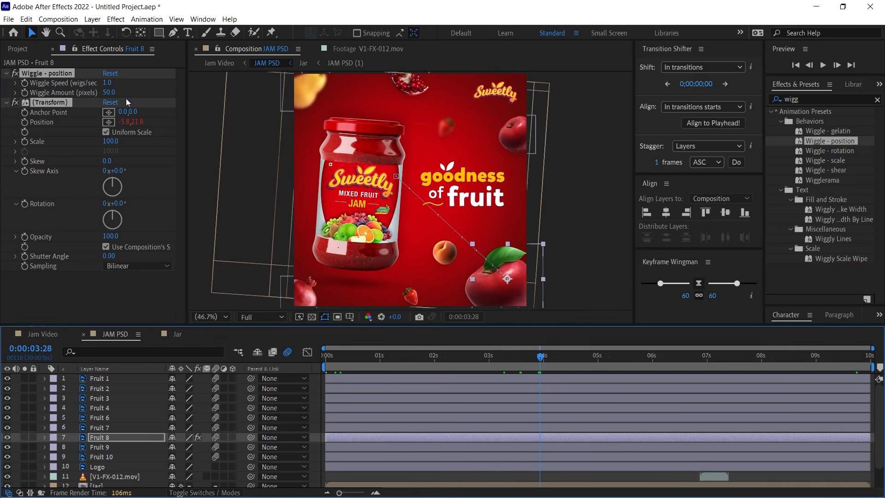
click(107, 82)
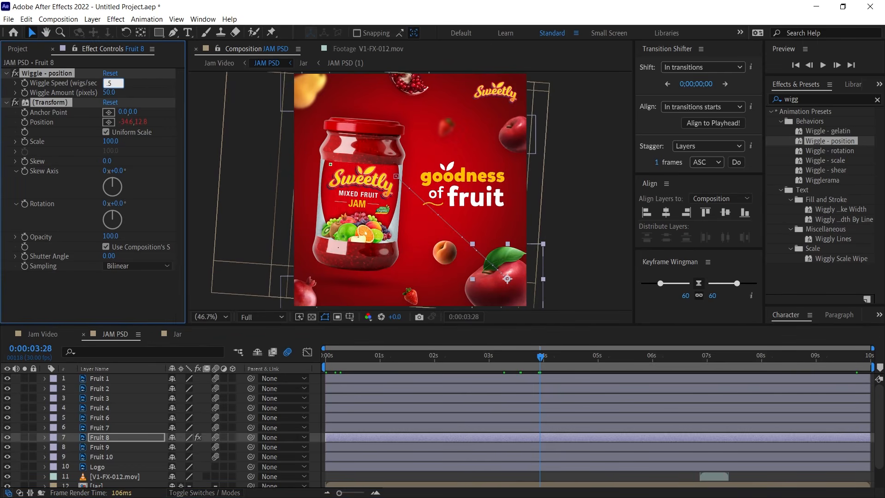
key(Tab)
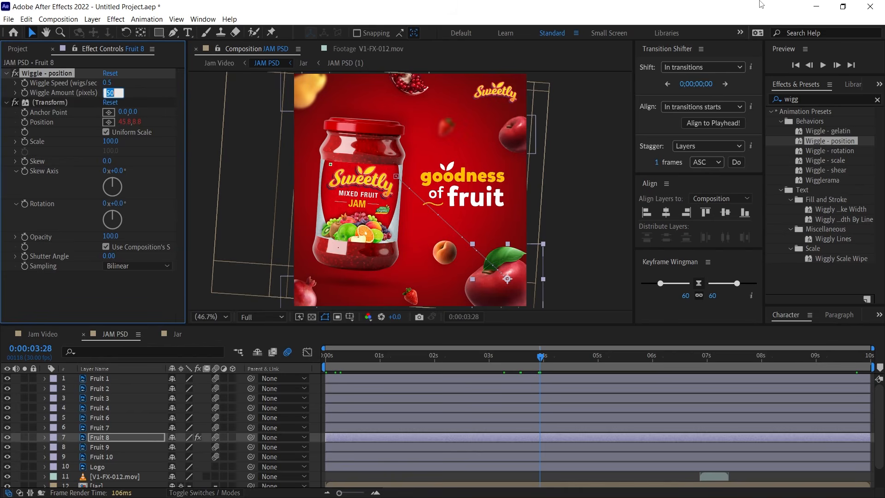
text(25)
key(Return)
key(space)
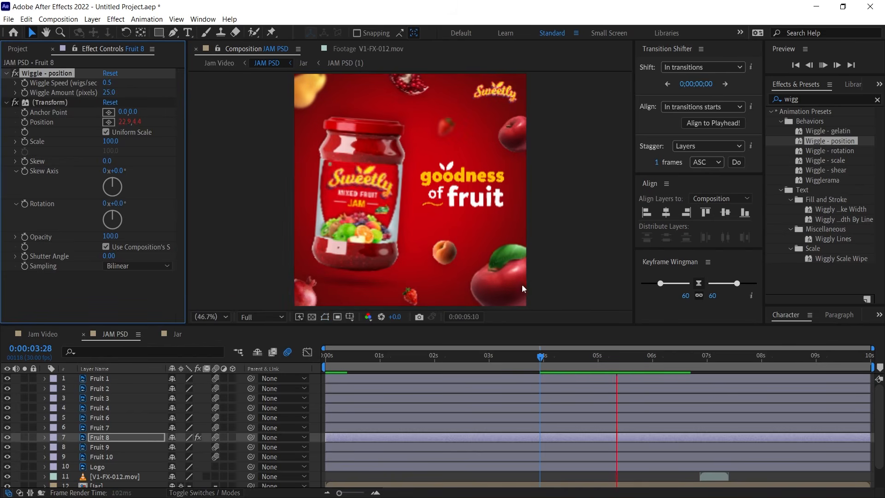
Step: Copy Fruit 8's Wiggle - position and Transform effects onto all the other fruit layers
click(6, 102)
click(6, 74)
shift+click(44, 84)
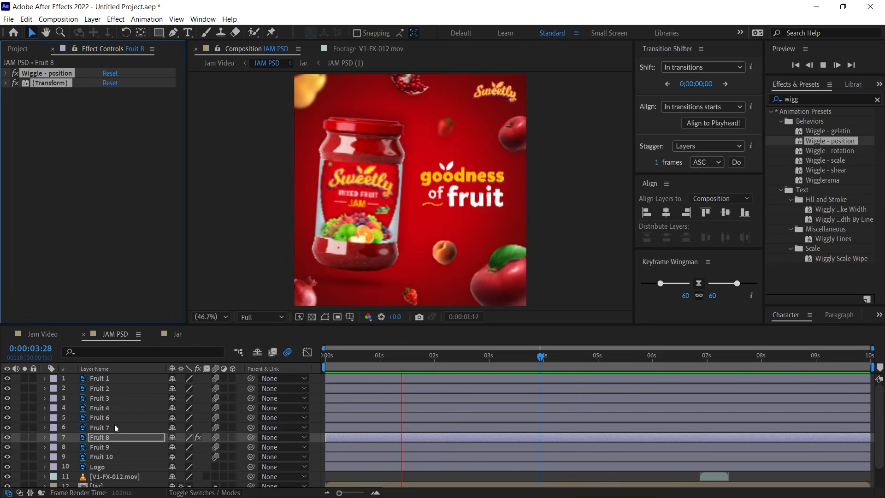
click(107, 378)
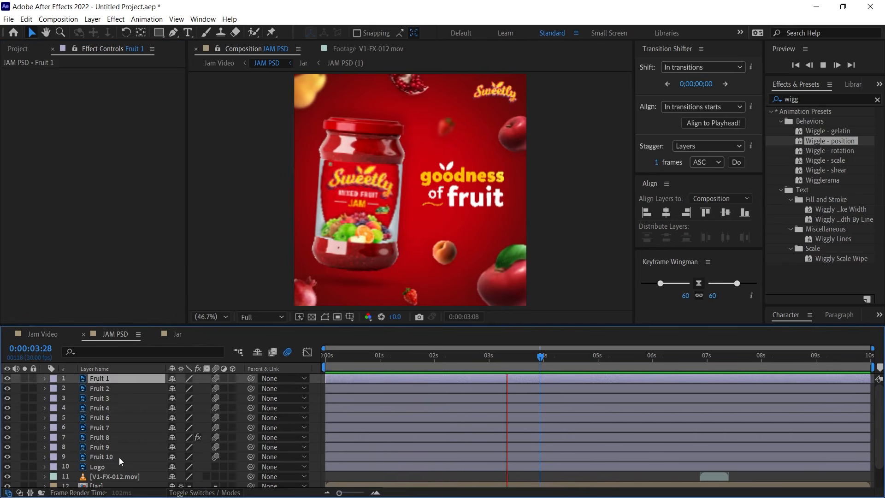
shift+click(119, 456)
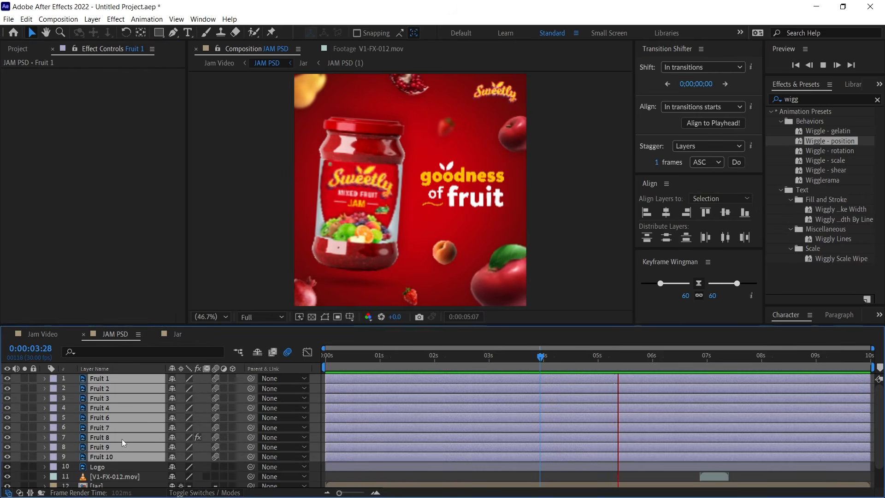
ctrl+click(122, 439)
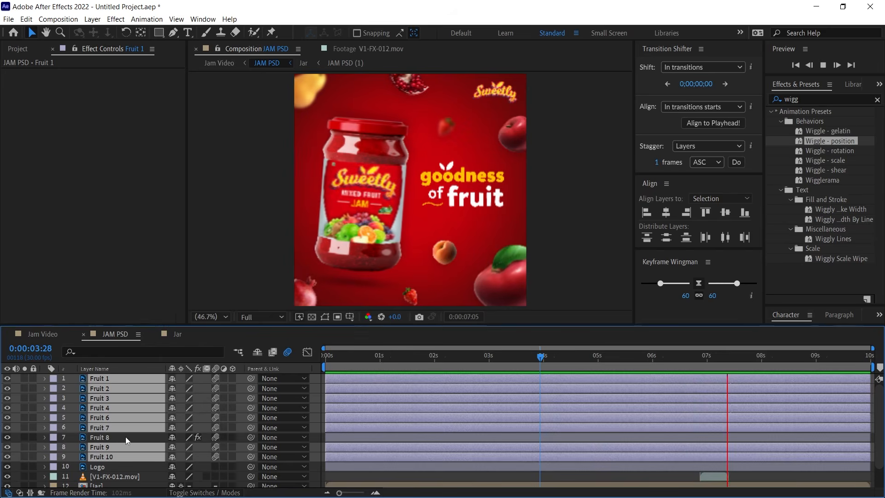
key(ctrl+v)
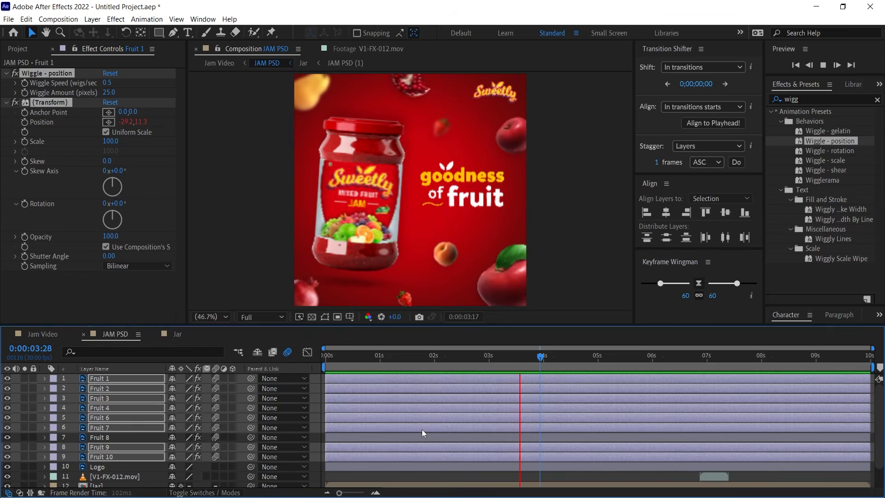
Step: Open the Jar precomposition, play it from the start, and close it
scroll(422, 430, down, 1)
click(459, 451)
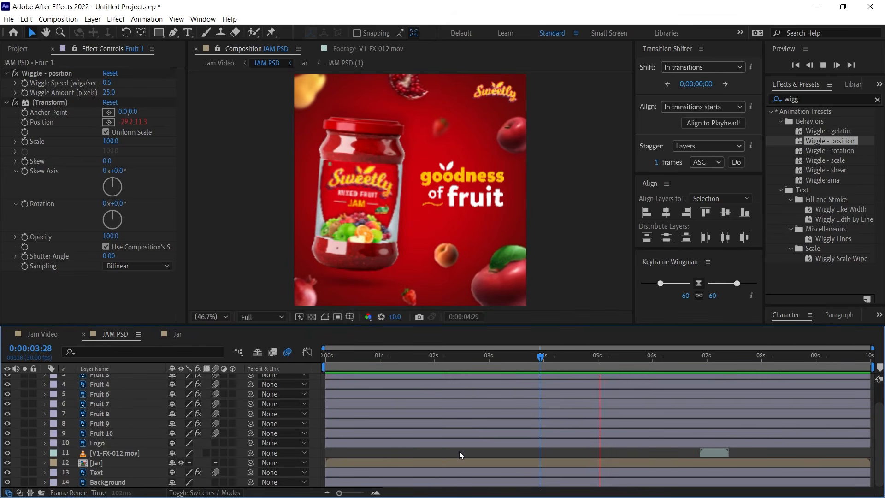
double_click(94, 464)
click(326, 360)
click(341, 431)
key(space)
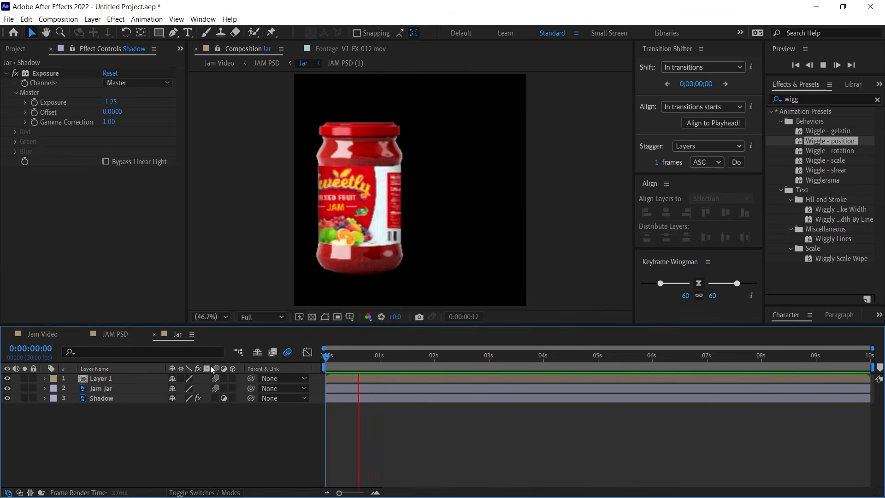
click(155, 334)
Step: Set the Jar layer's Rotation keyframe at 0:00:00:00 to -10° in the JAM PSD composition
drag(388, 358, 322, 361)
key(p)
scroll(395, 477, down, 1)
key(r)
click(187, 463)
key(Down)
key(Down)
key(Down)
key(Down)
key(Down)
key(Down)
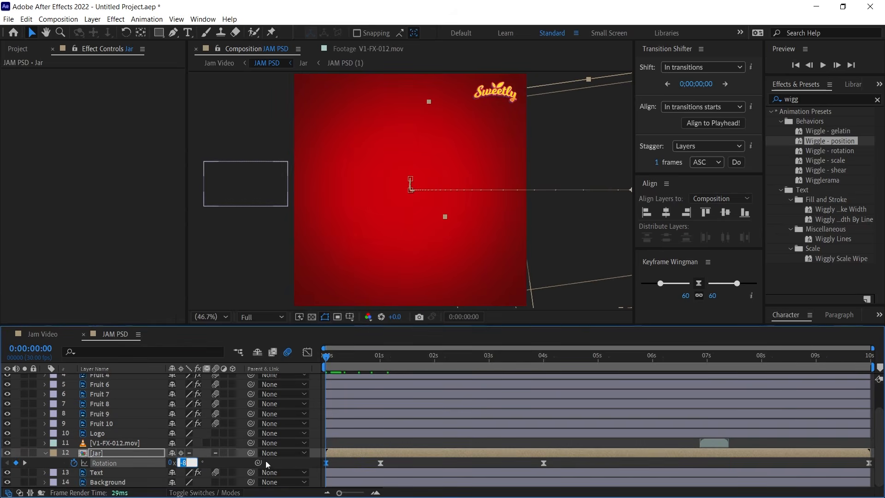
key(Return)
Step: Play back the full poster animation and close the JAM PSD composition to return to Jam Video
key(space)
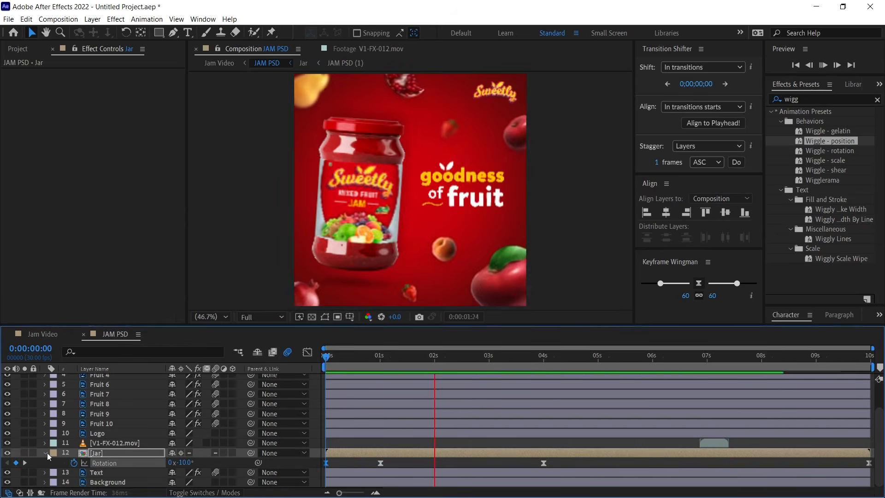
click(46, 453)
scroll(116, 443, up, 2)
key(space)
key(space)
click(411, 357)
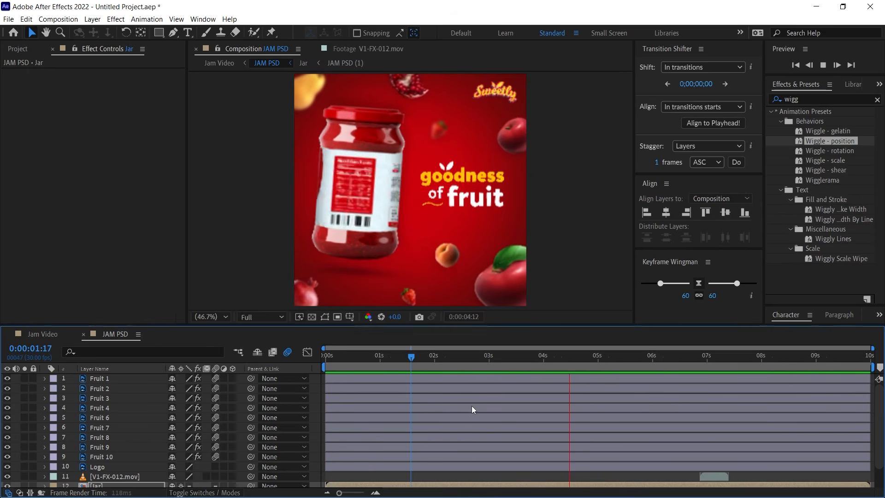
click(84, 333)
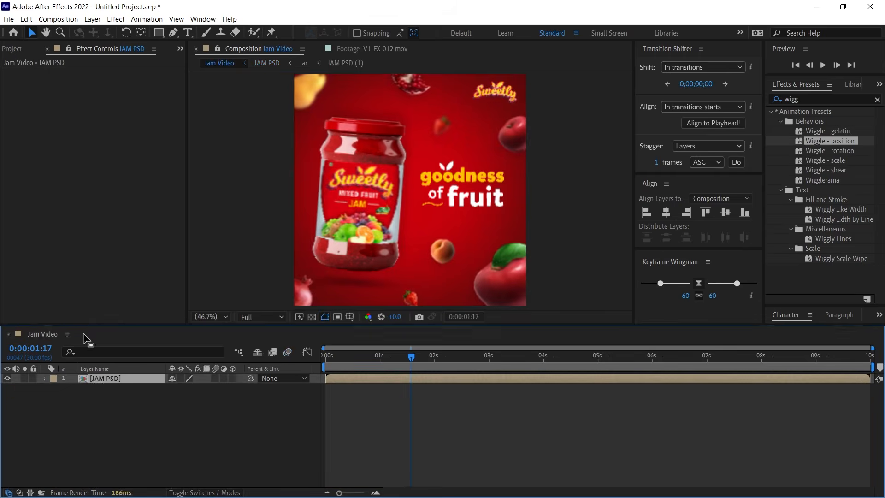
Step: Import the music file Light_Sound - Funk .mp3 into the project and open it in the Footage viewer
click(12, 51)
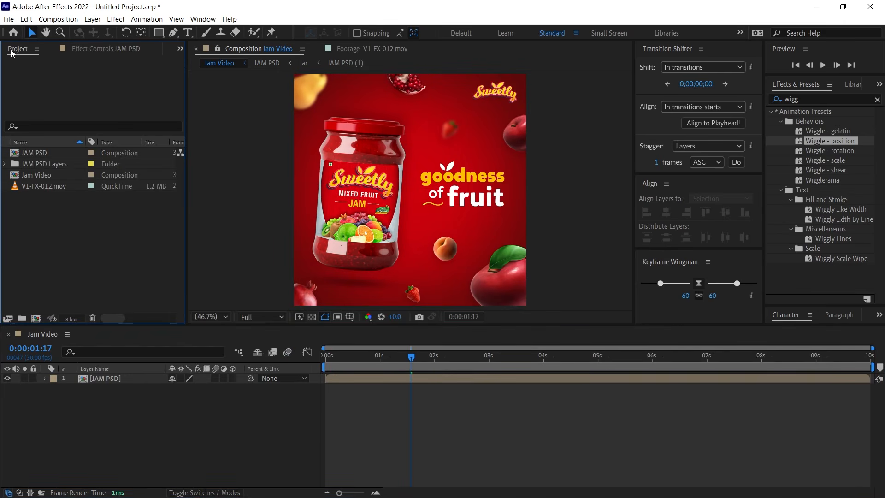
key(ctrl+n)
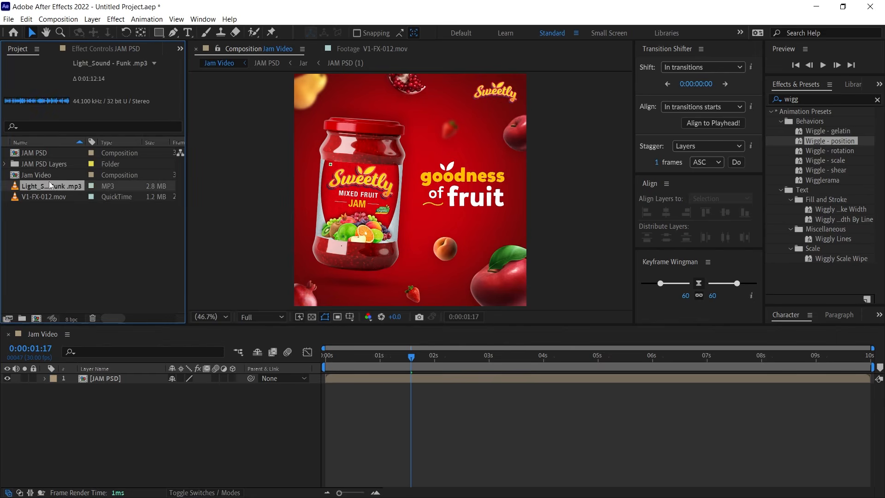
double_click(48, 186)
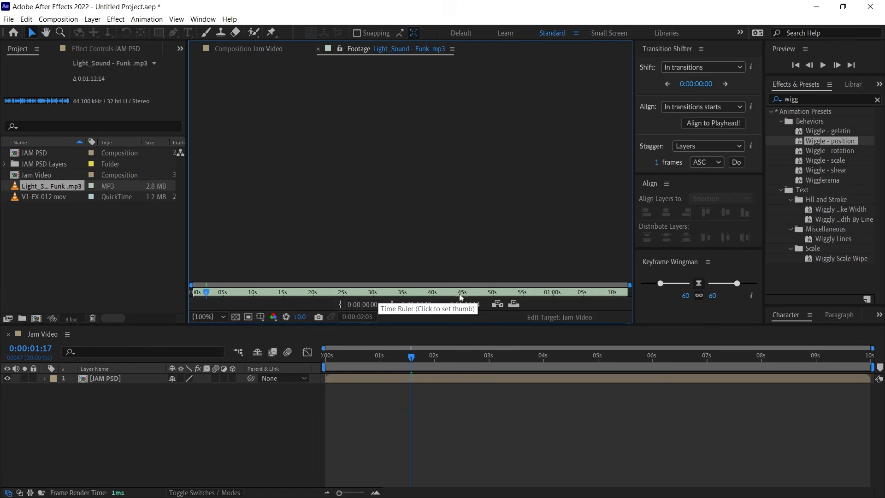
Step: Set the music's In point to 0:00:52:26 and overlay the trimmed audio into the Jam Video composition
click(484, 293)
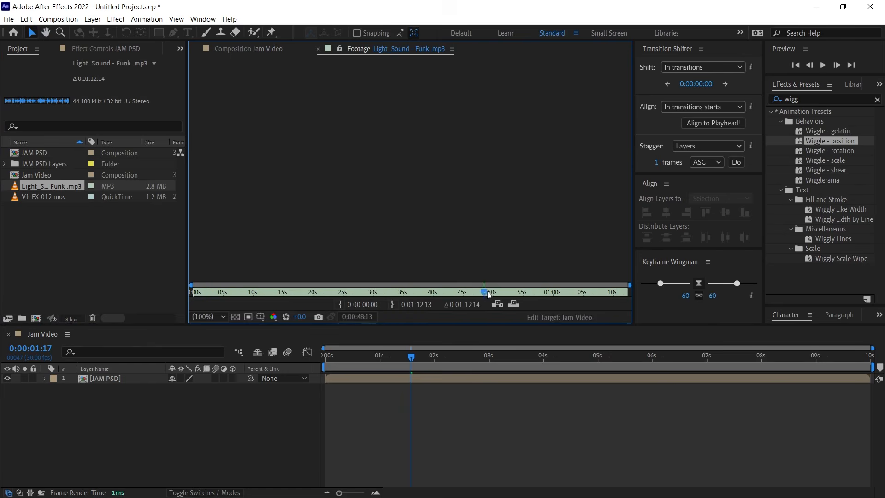
click(342, 304)
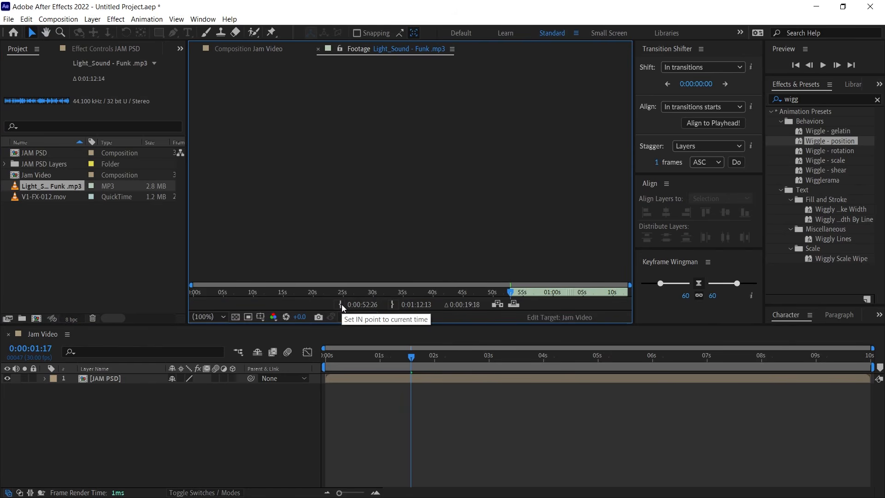
click(513, 304)
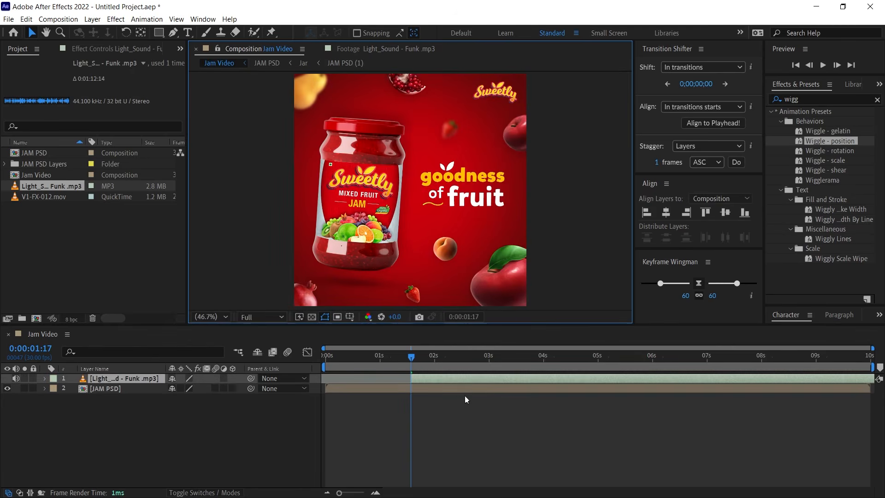
Step: Shift the music layer earlier in time, place it below the JAM PSD layer, and reveal its audio waveform
drag(469, 380, 412, 394)
drag(134, 379, 120, 425)
key(l)
key(l)
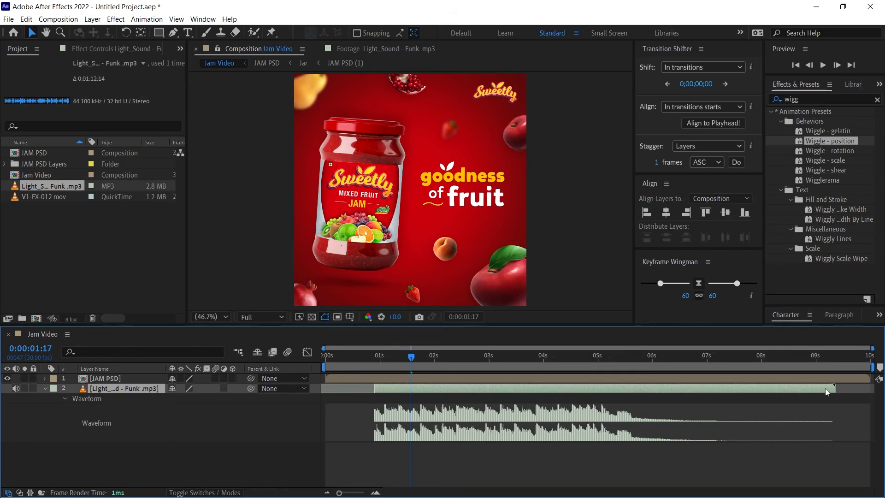
Step: Align the music's end with the composition's end, extend its start to 0:00:00:00, and play back the animation with sound
mouse_move(835, 388)
mouse_down()
mouse_move(675, 391)
mouse_move(700, 401)
mouse_move(667, 390)
mouse_move(828, 388)
mouse_up()
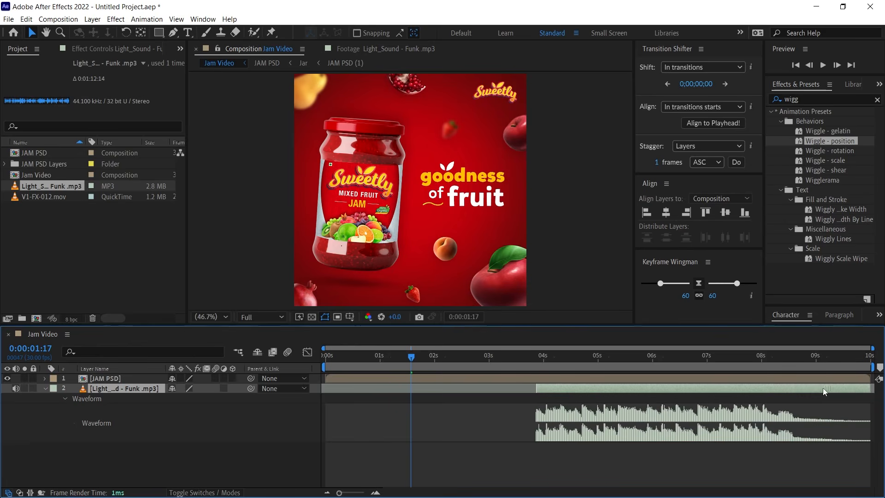
drag(537, 392, 325, 391)
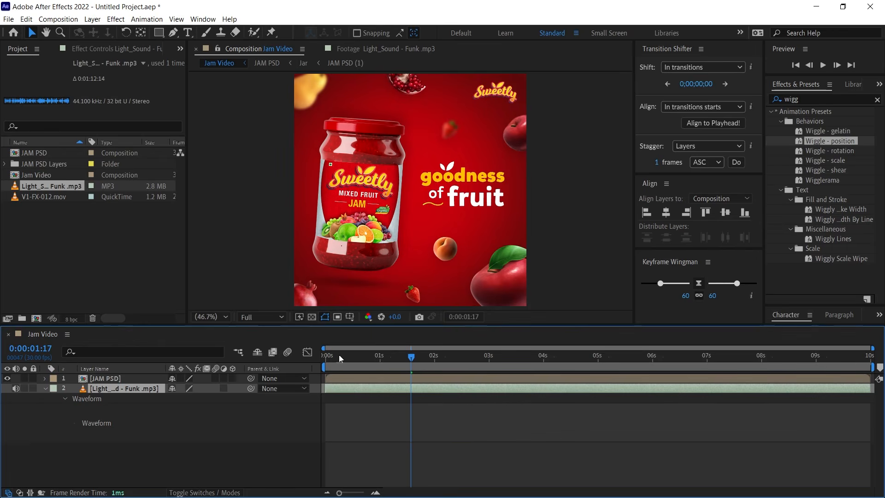
key(Home)
key(space)
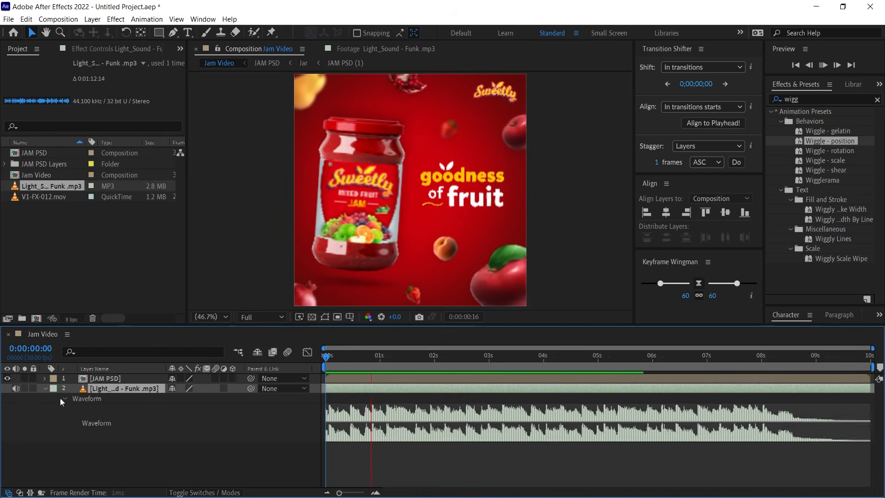
click(45, 390)
key(space)
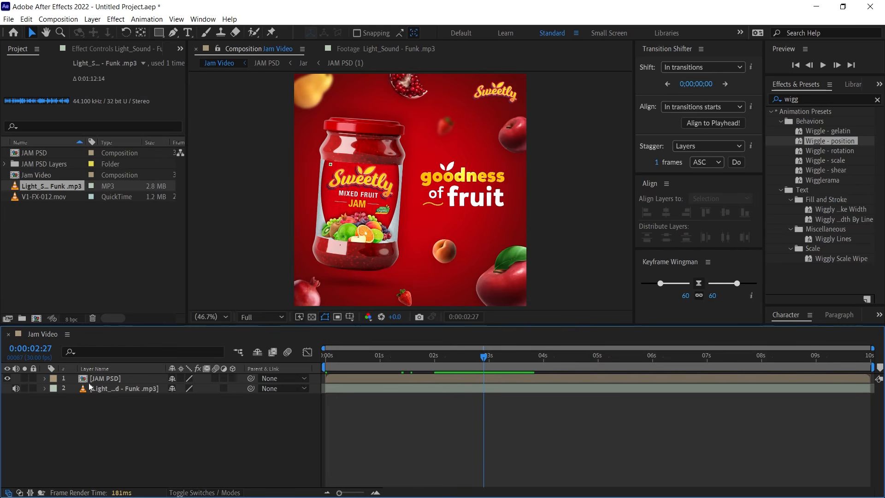
Step: Send the Jam Video composition to the Adobe Media Encoder queue and open its export settings with H.264 as the format
click(54, 22)
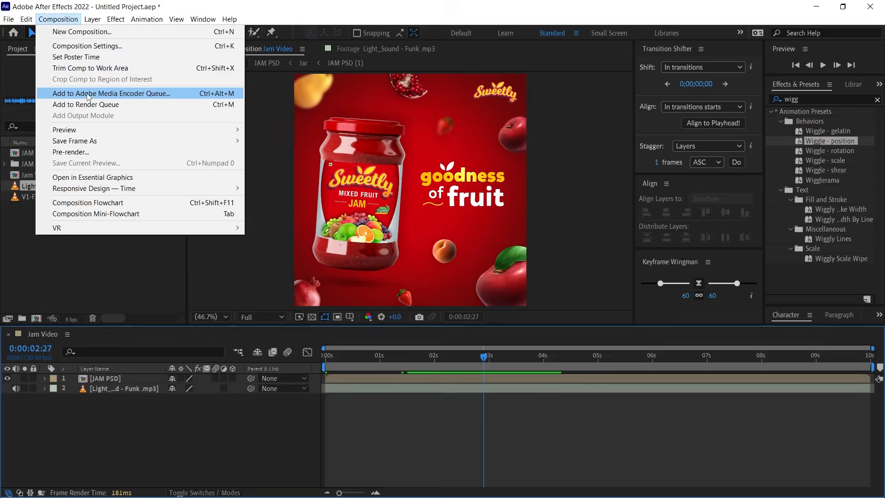
click(88, 94)
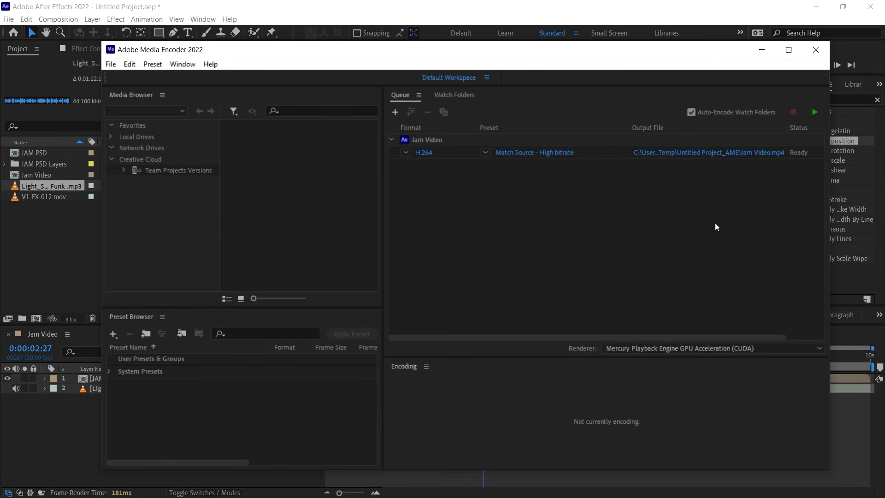
click(423, 153)
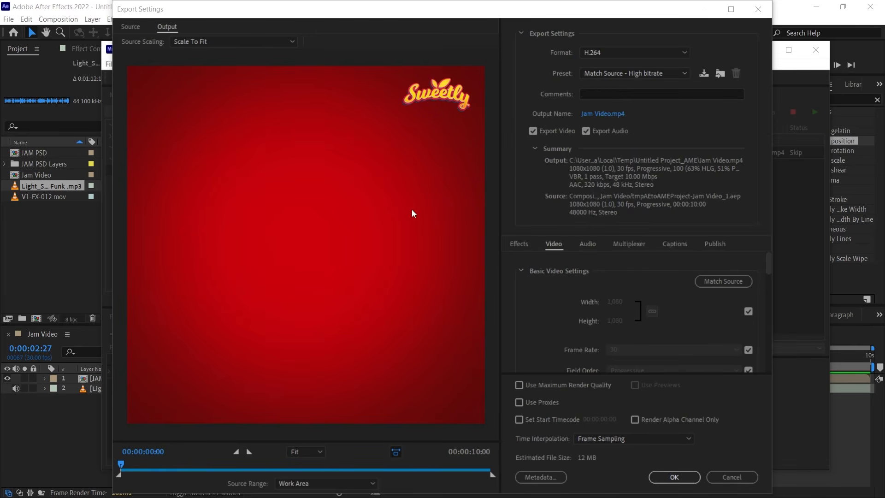
click(601, 52)
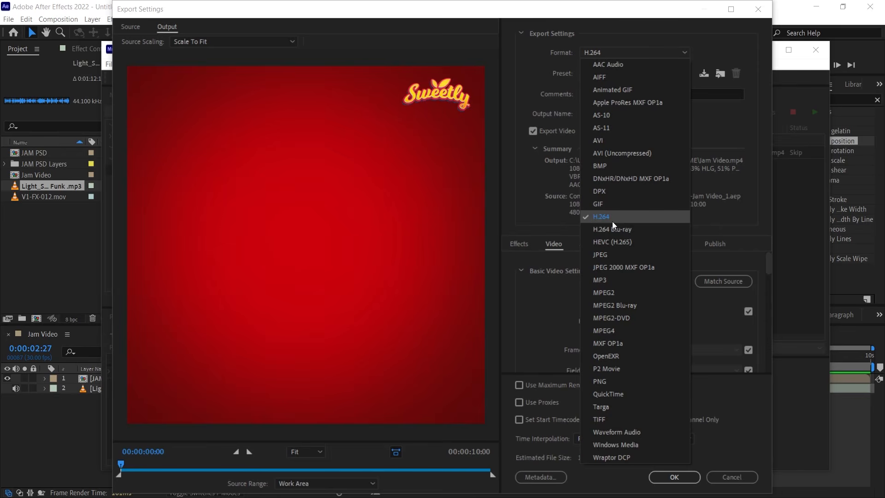
click(529, 186)
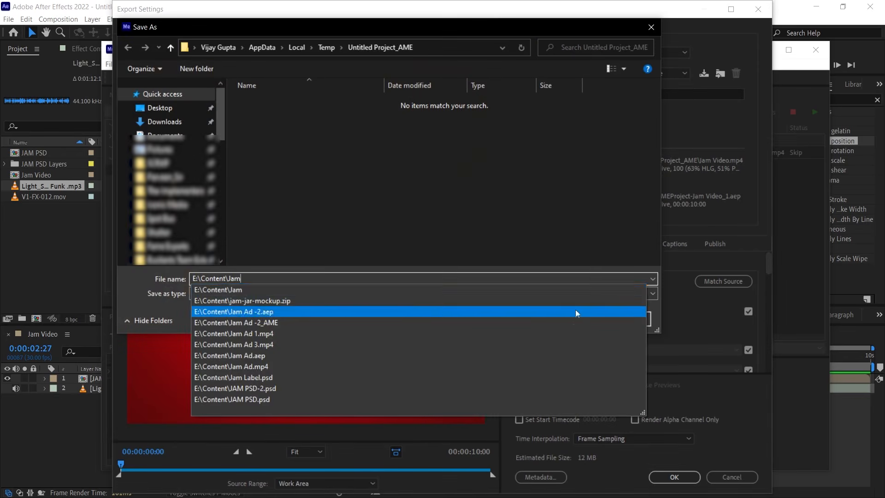
Step: Set the output file to E:\Content\Jam\Jam Video.mp4, accept the export settings, and start encoding the queue
click(124, 302)
key(Return)
click(577, 321)
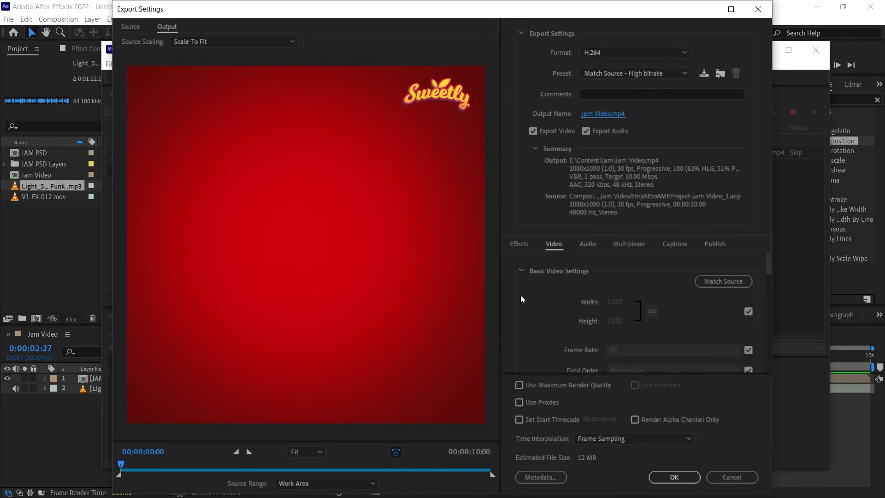
click(672, 477)
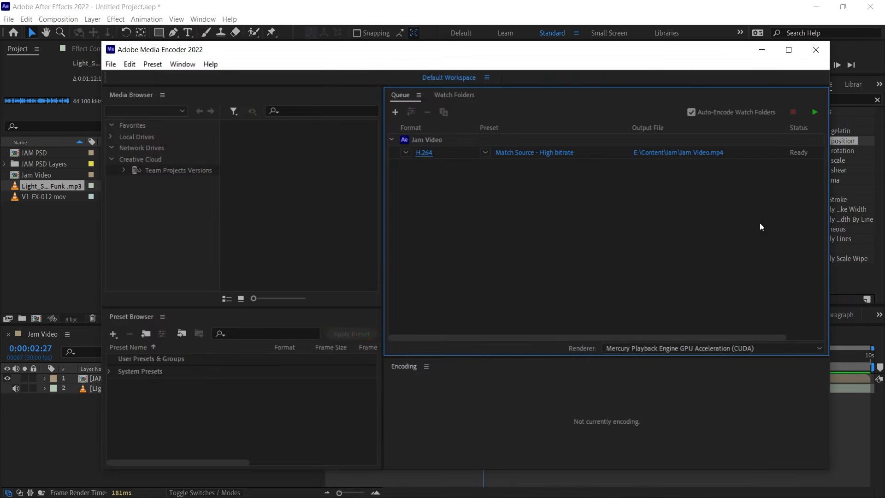
click(815, 113)
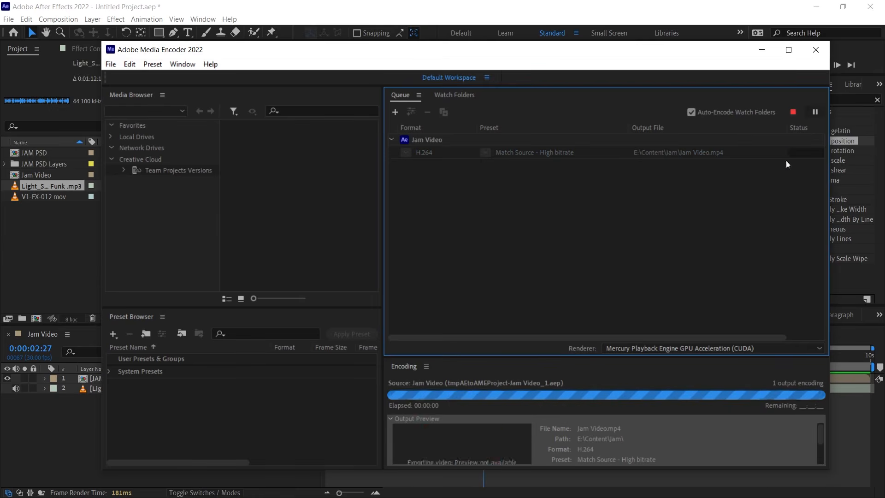